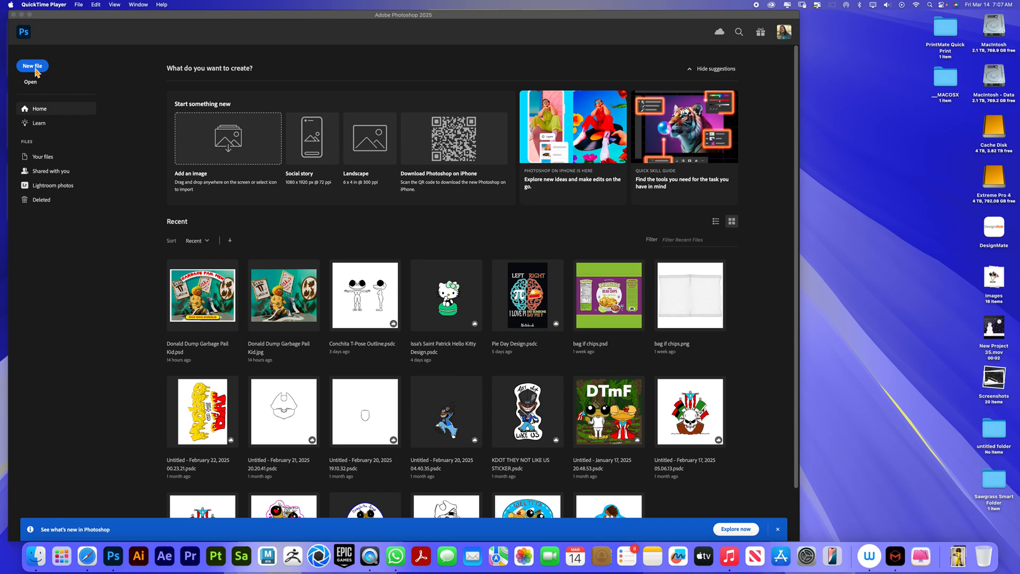
- Open the yellow-fashion-model JPEG from the Downloads folder and duplicate its Background layer
left_click(37, 83)
left_click(31, 83)
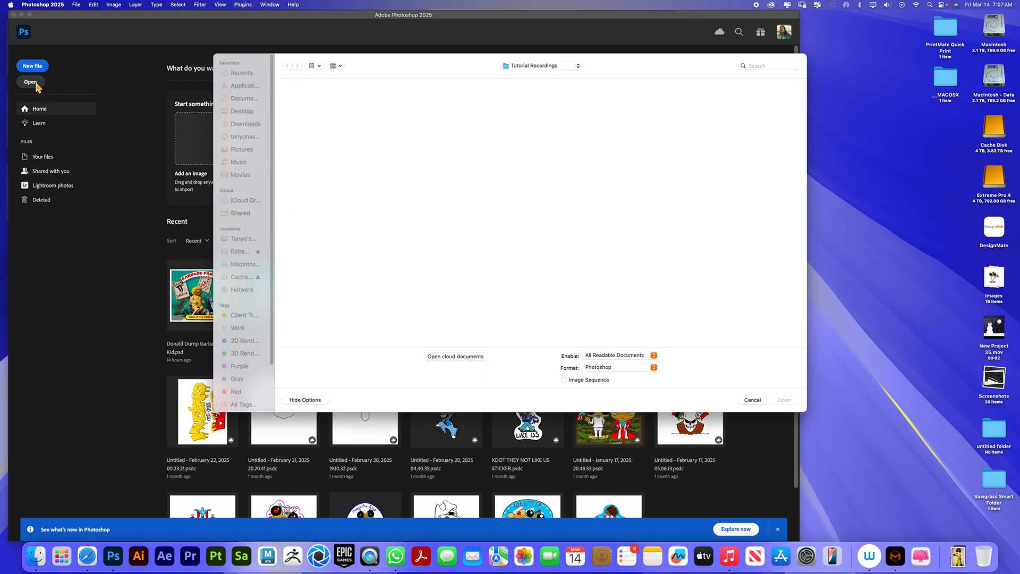
left_click(245, 125)
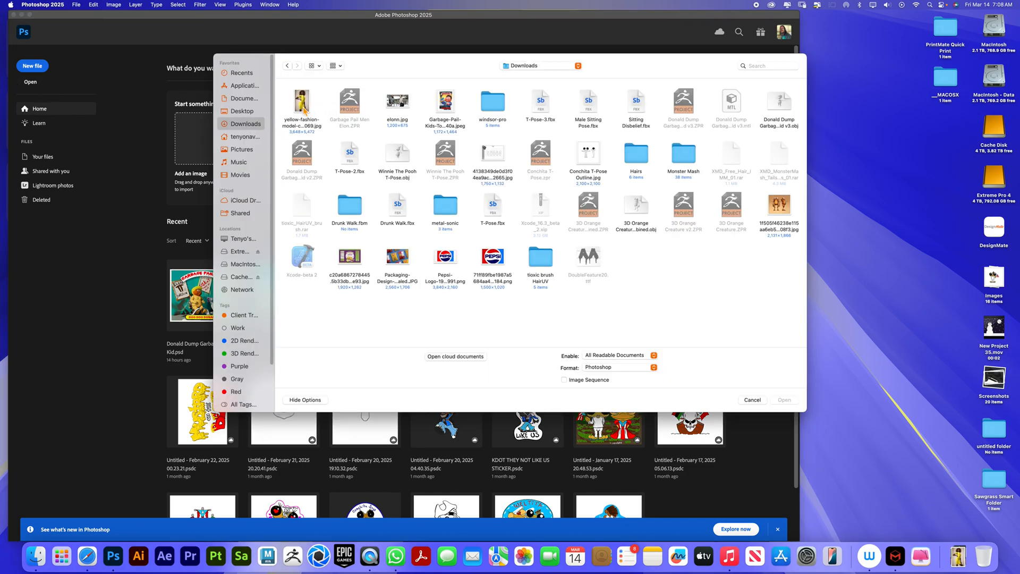
left_click(305, 109)
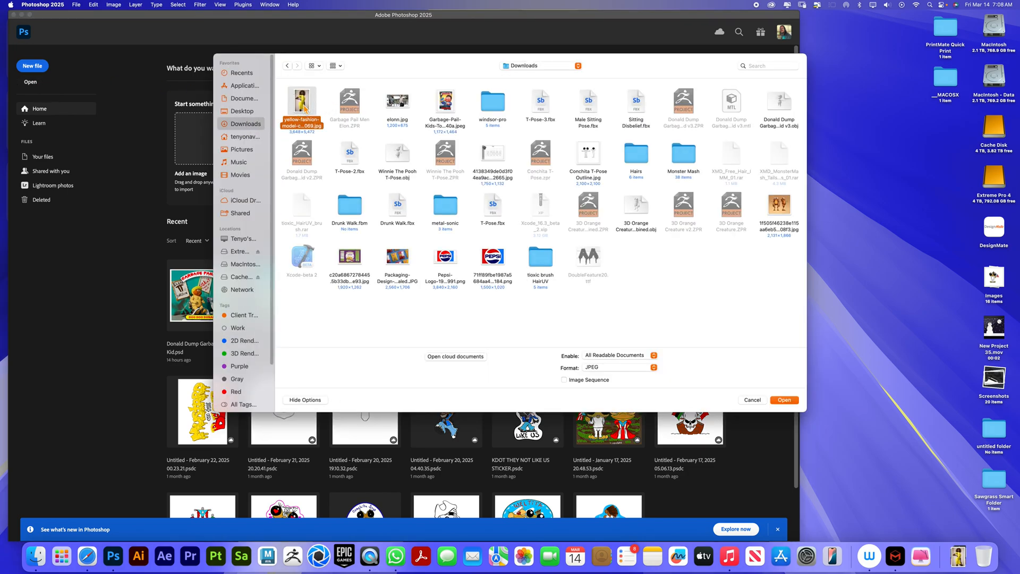
left_click(784, 400)
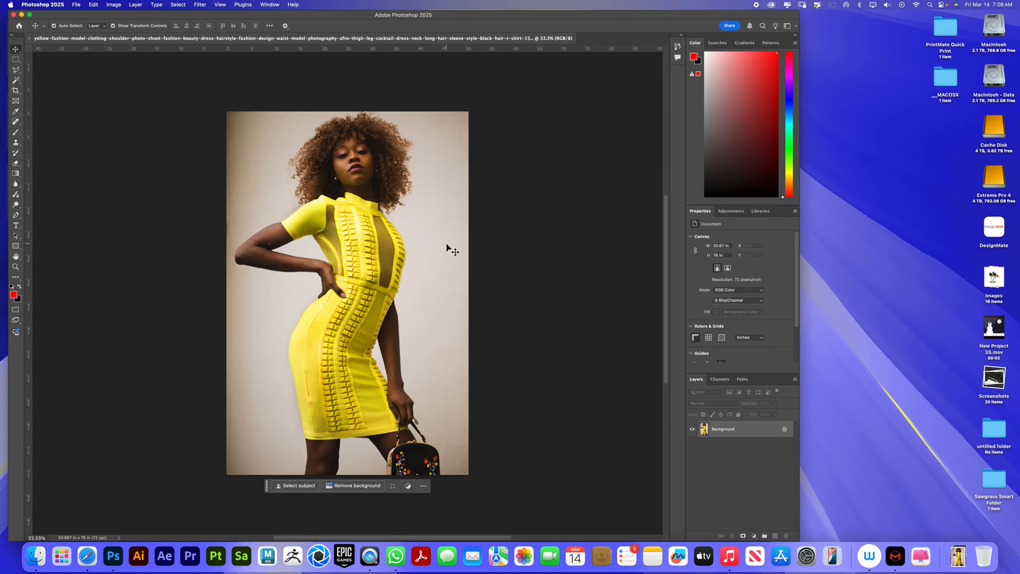
key("super+j")
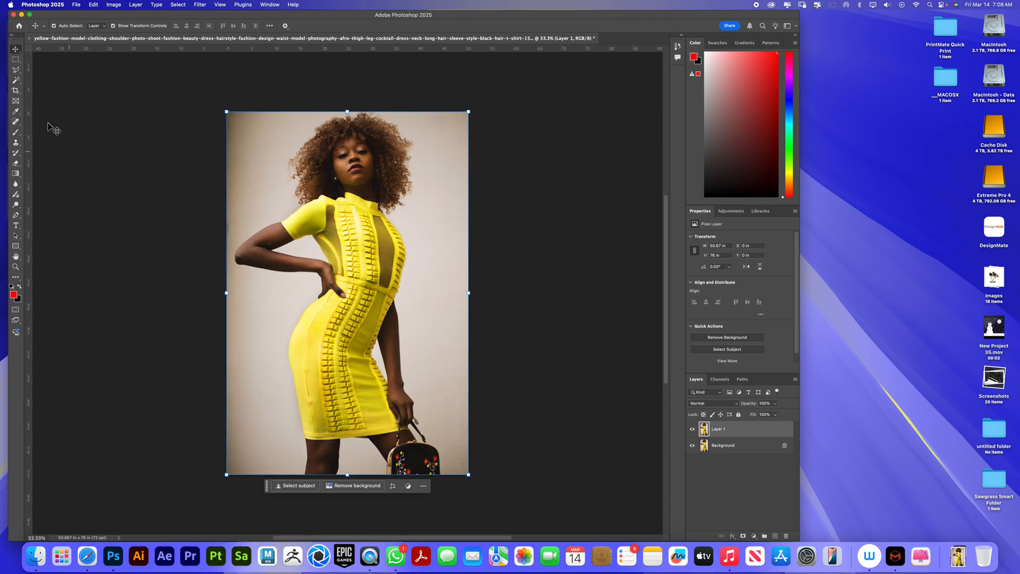
left_click(17, 81)
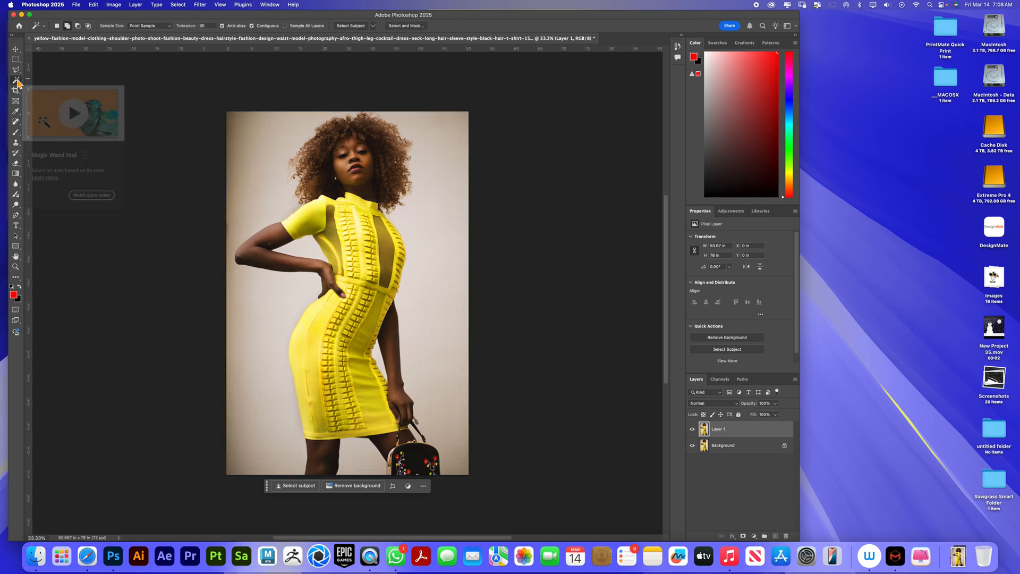
right_click(16, 82)
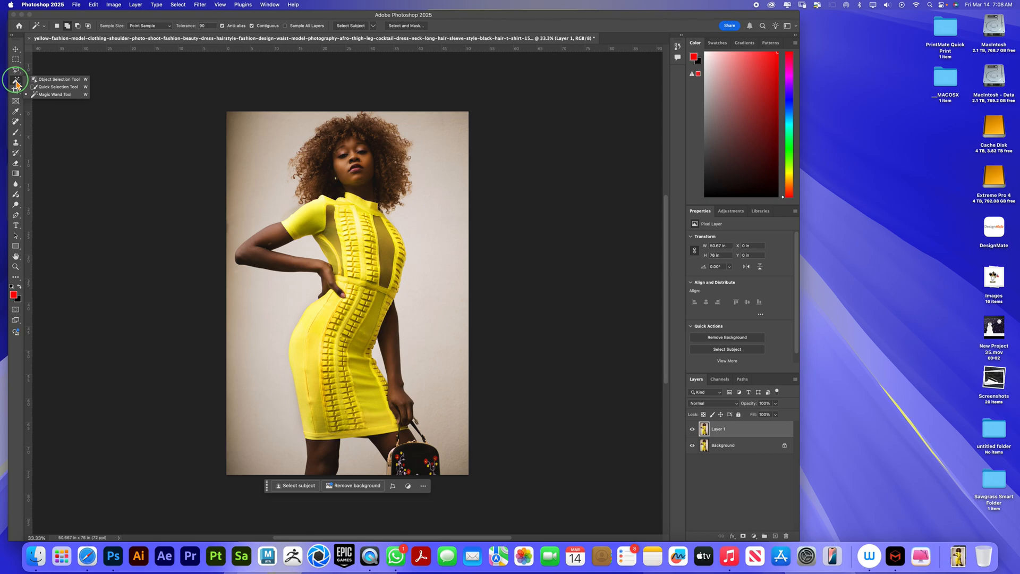
left_click(100, 19)
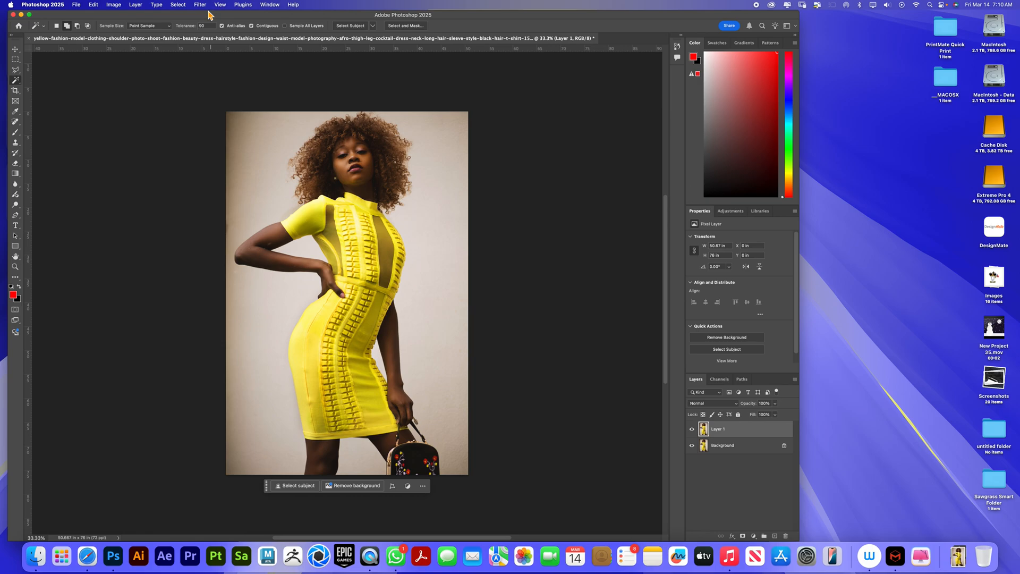
- Select the sleeve and bodice of the yellow dress with the Quick Selection Tool
left_click(16, 80)
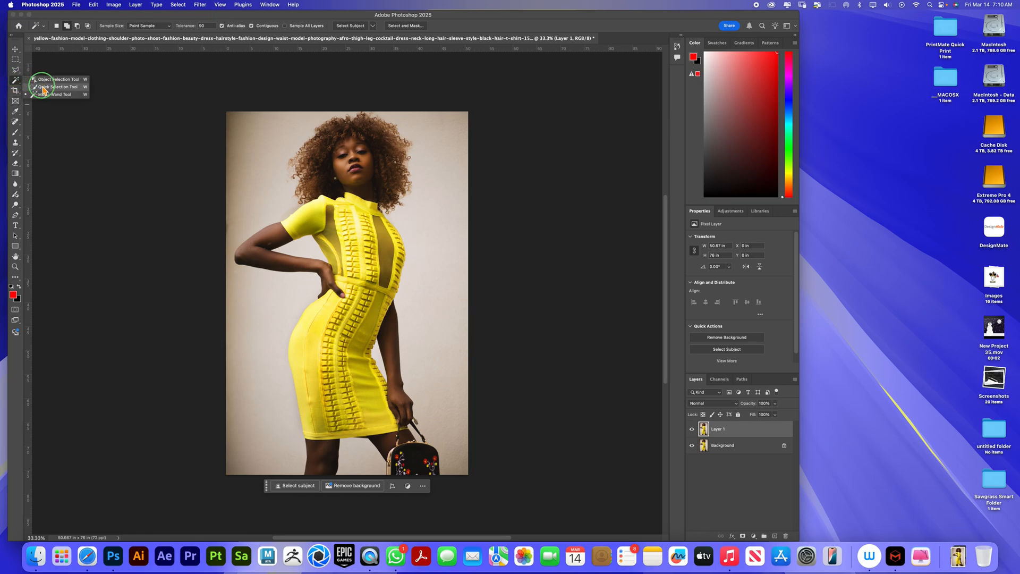
left_click(45, 87)
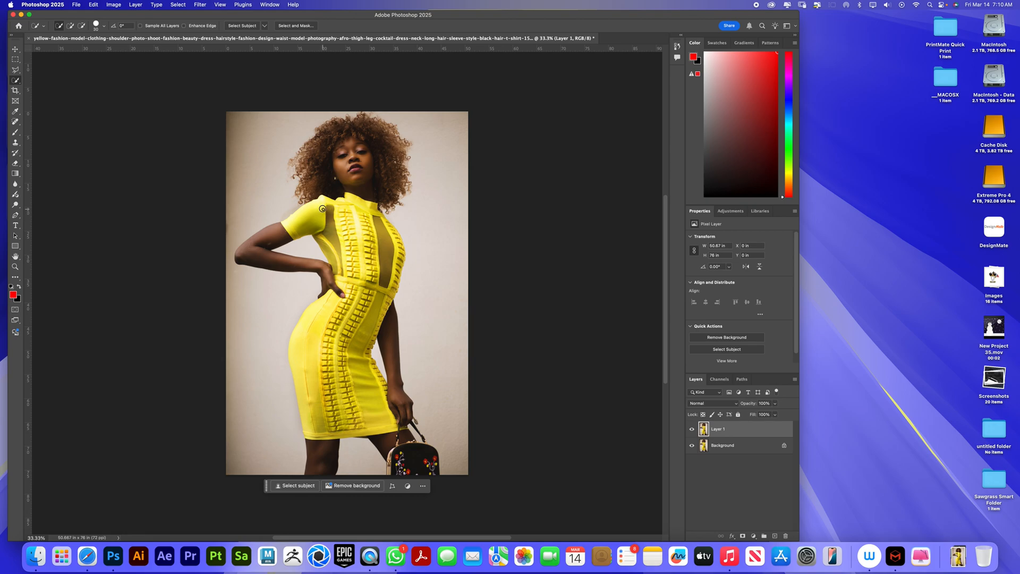
mouse_move(322, 199)
left_mouse_down()
mouse_move(305, 213)
mouse_move(354, 204)
mouse_move(380, 215)
mouse_move(376, 239)
mouse_move(336, 222)
mouse_move(328, 231)
mouse_move(367, 299)
left_mouse_up()
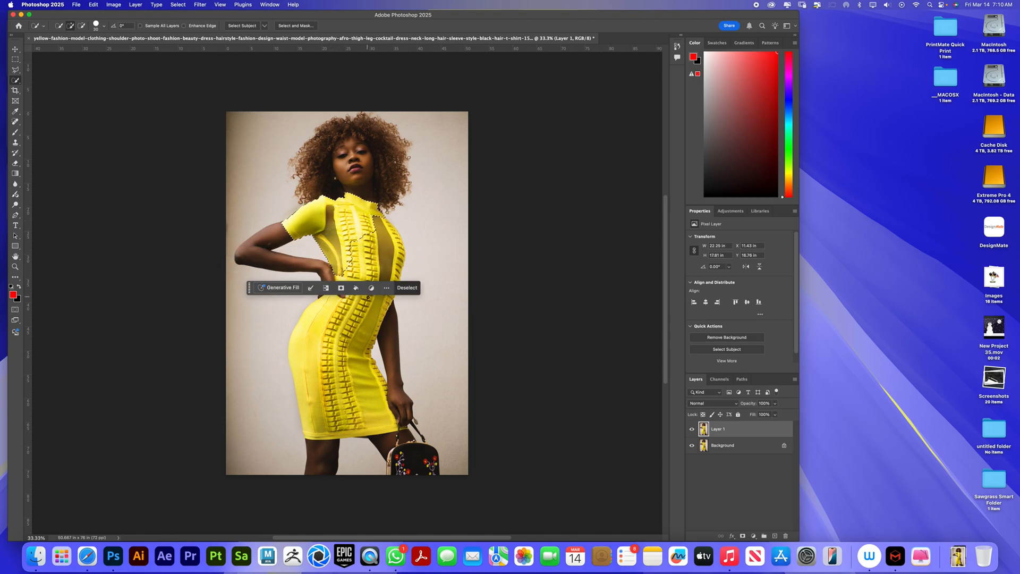
mouse_move(365, 235)
left_mouse_down()
mouse_move(397, 252)
mouse_move(398, 280)
left_mouse_up()
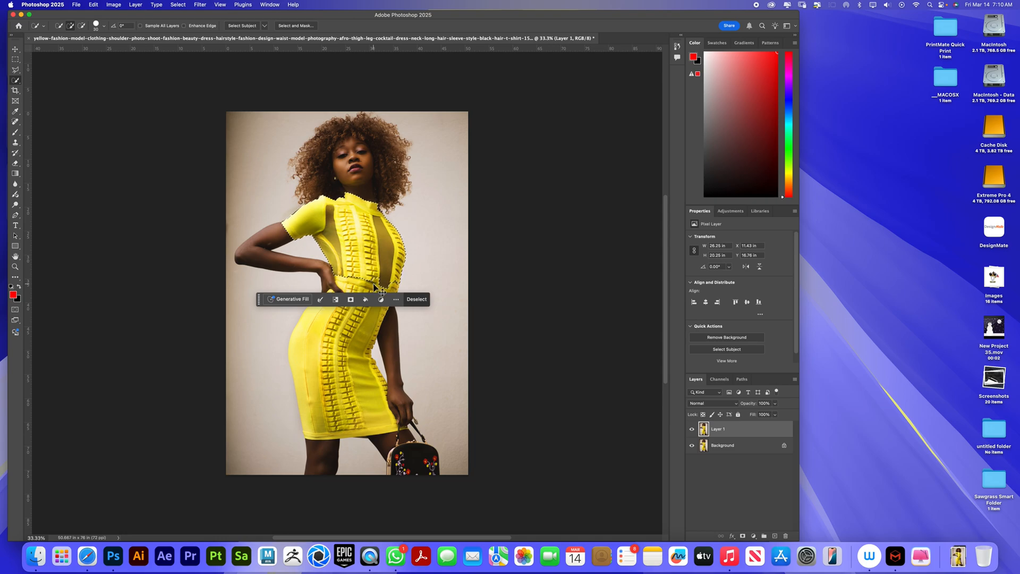
- Extend the quick selection over the dress's waistband, hip and upper skirt
key("super+equal")
key("super+equal")
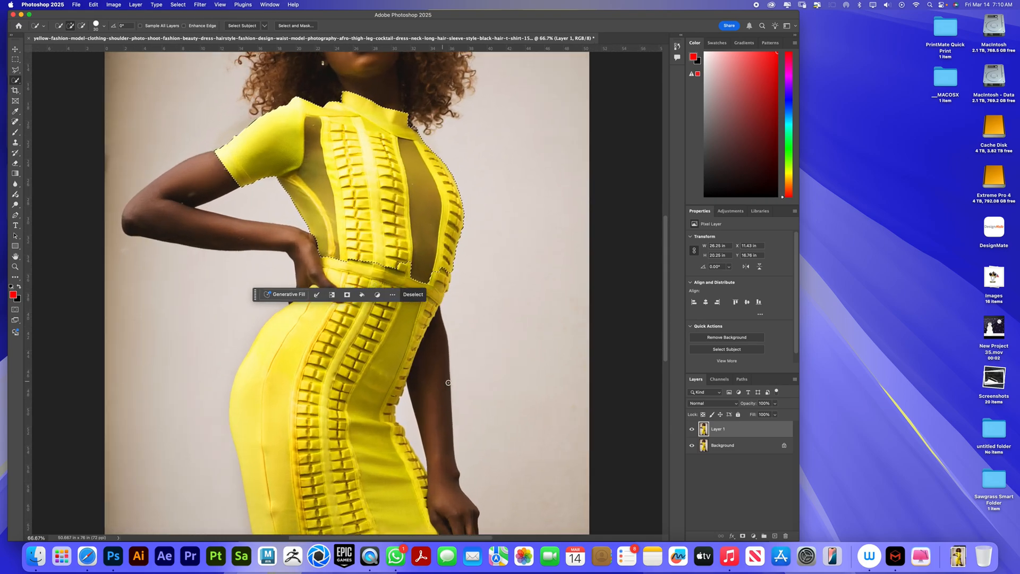
mouse_move(301, 354)
left_mouse_down()
mouse_move(282, 330)
mouse_move(351, 316)
left_mouse_up()
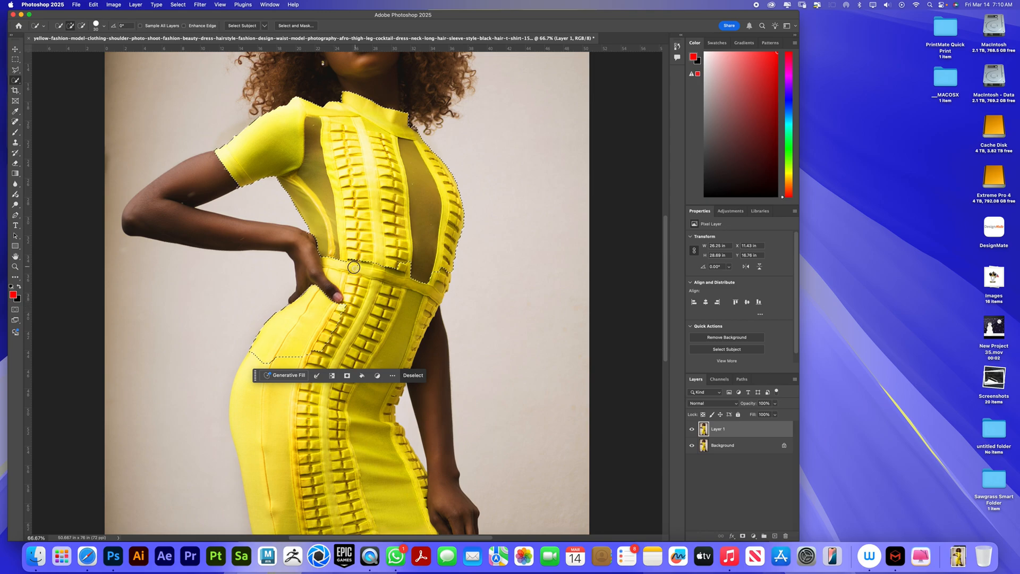
left_click_drag(348, 272, 350, 303)
mouse_move(383, 273)
left_mouse_down()
mouse_move(405, 325)
mouse_move(405, 313)
left_mouse_up()
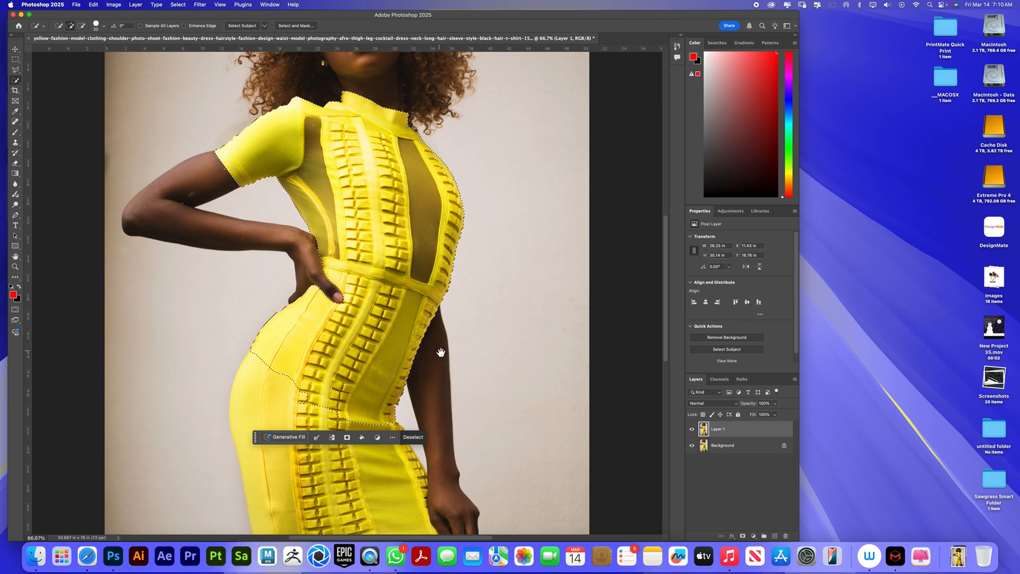
- Add the rest of the skirt down to the hem to the dress selection
scroll(449, 363, "down", 2)
left_click_drag(449, 363, 462, 251)
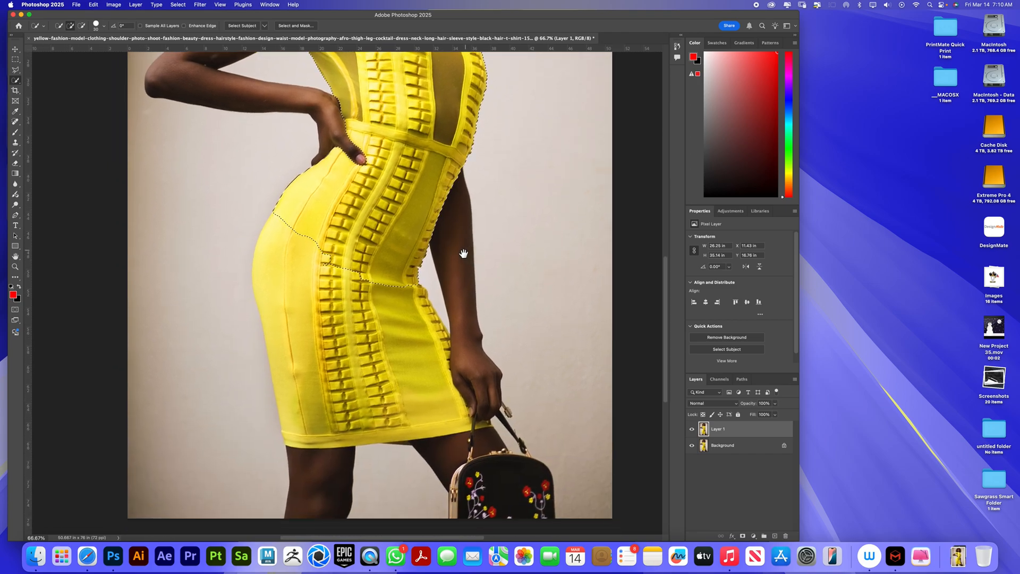
left_click(291, 273)
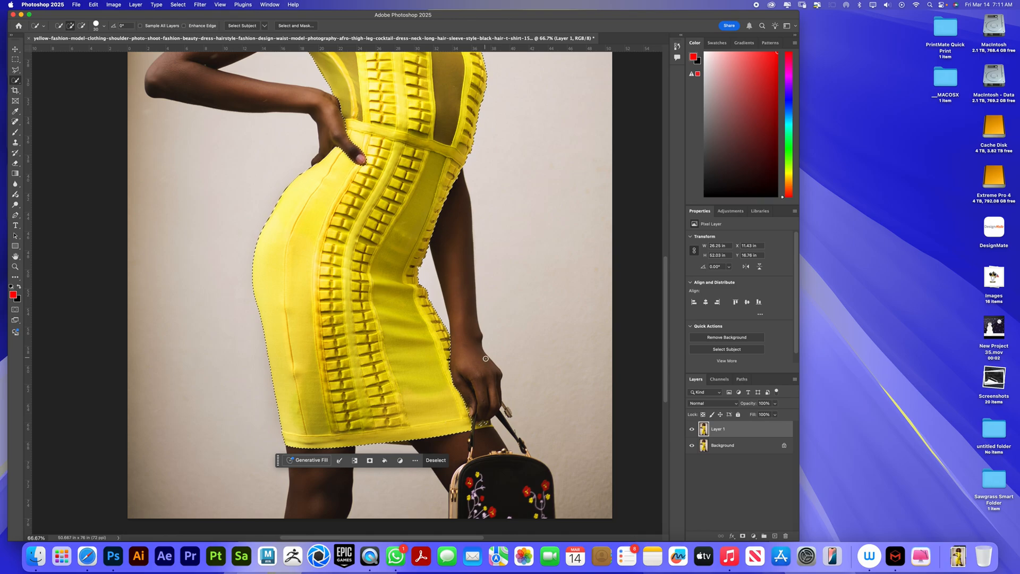
- Shrink the Quick Selection brush and add the hem piece behind the bag handle and the dress edge beside the hand to the selection
key("super+equal")
key("super+equal")
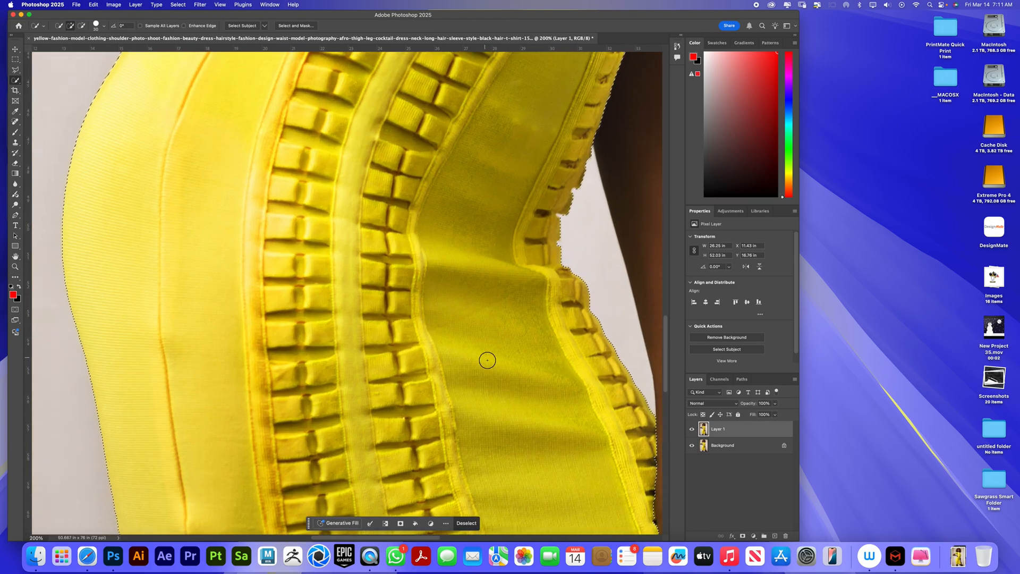
left_click_drag(563, 410, 288, 256)
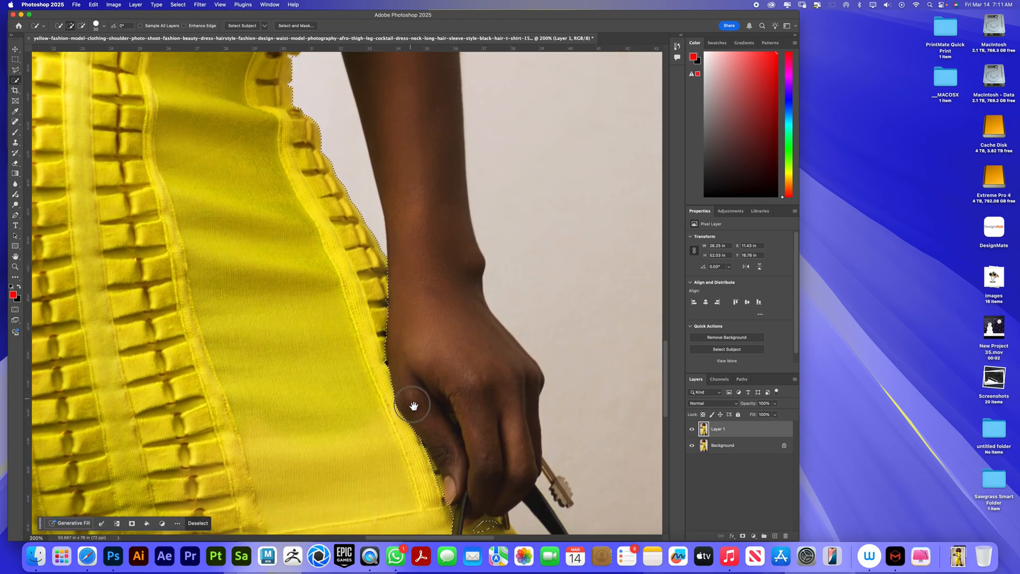
left_click_drag(413, 405, 403, 374)
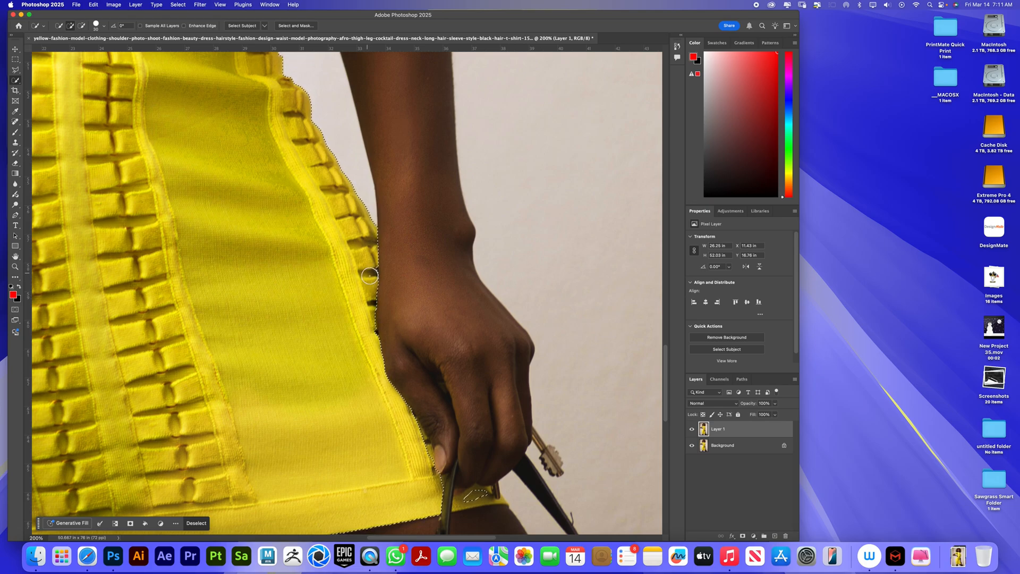
key("bracketleft")
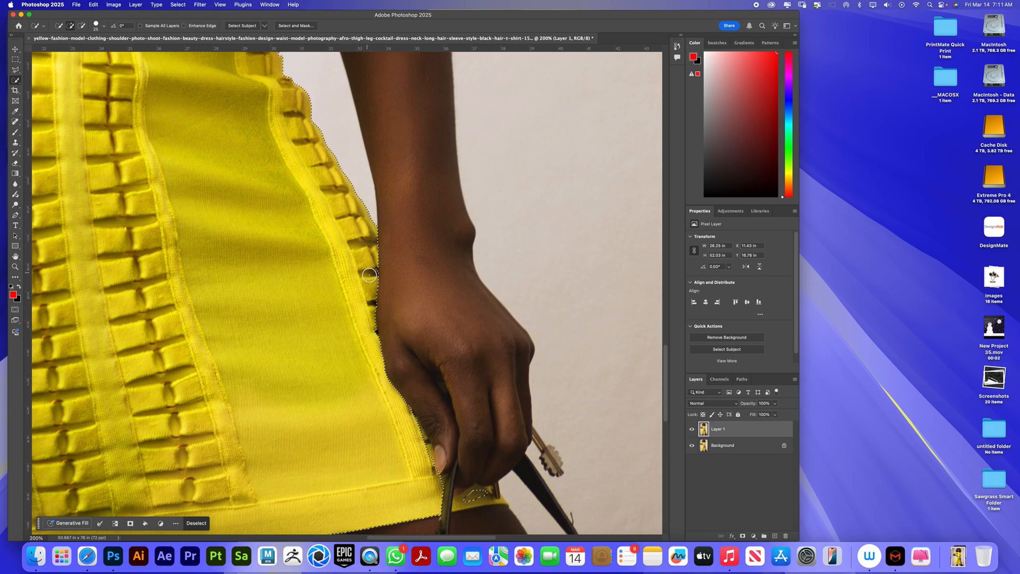
key("bracketleft")
left_click_drag(430, 447, 430, 459)
left_click_drag(482, 489, 458, 496)
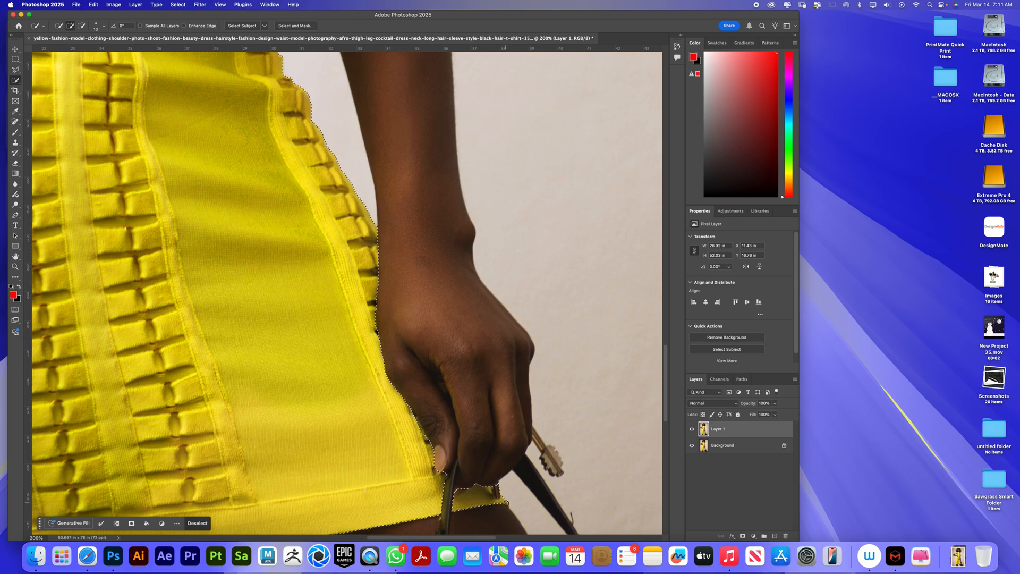
left_click(506, 505)
left_click_drag(414, 416, 441, 472)
- Add the shadowed inner hem between the legs to the dress selection
left_click_drag(303, 366, 571, 242)
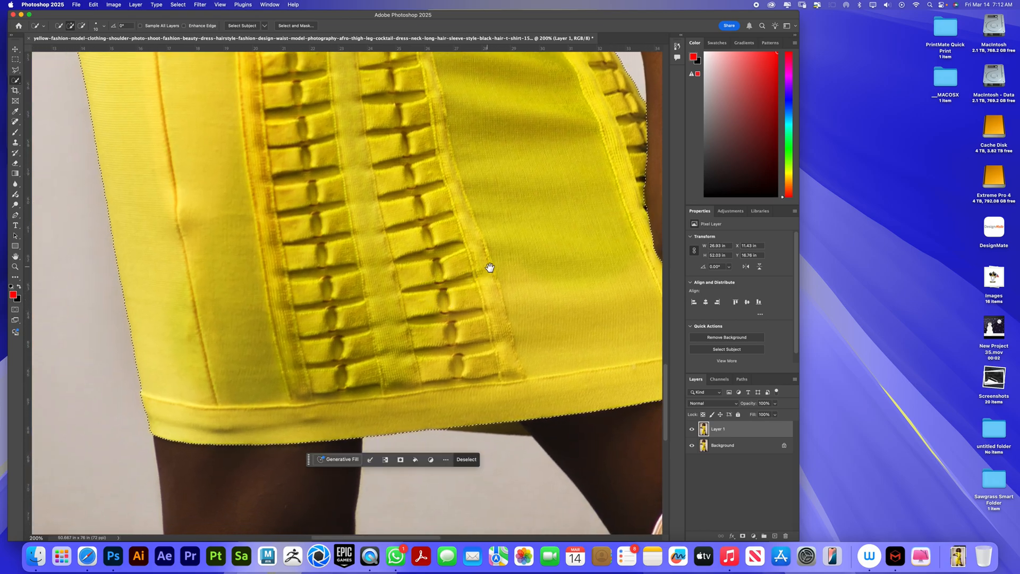
left_click(505, 425)
left_click(511, 429)
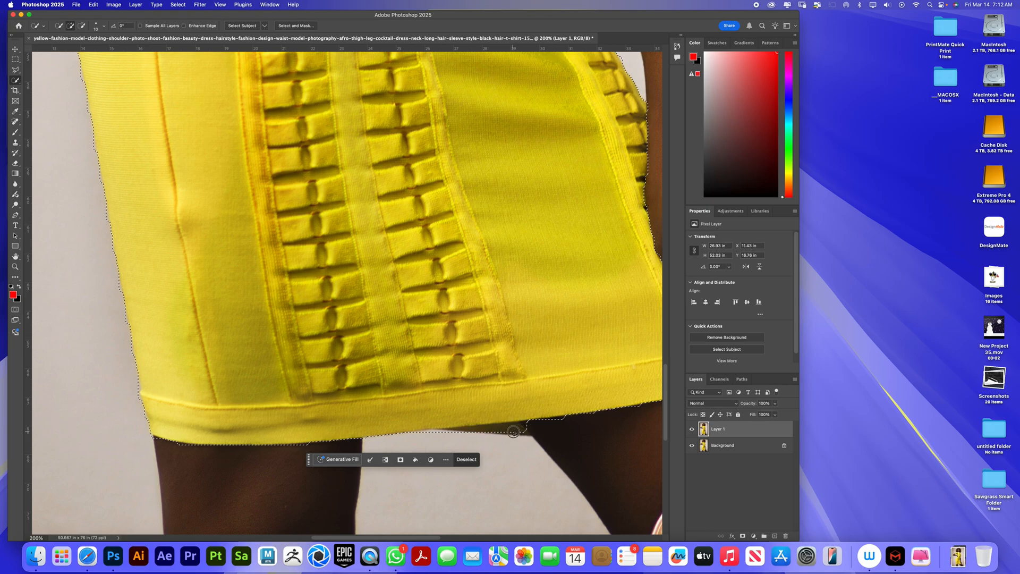
left_click(518, 429)
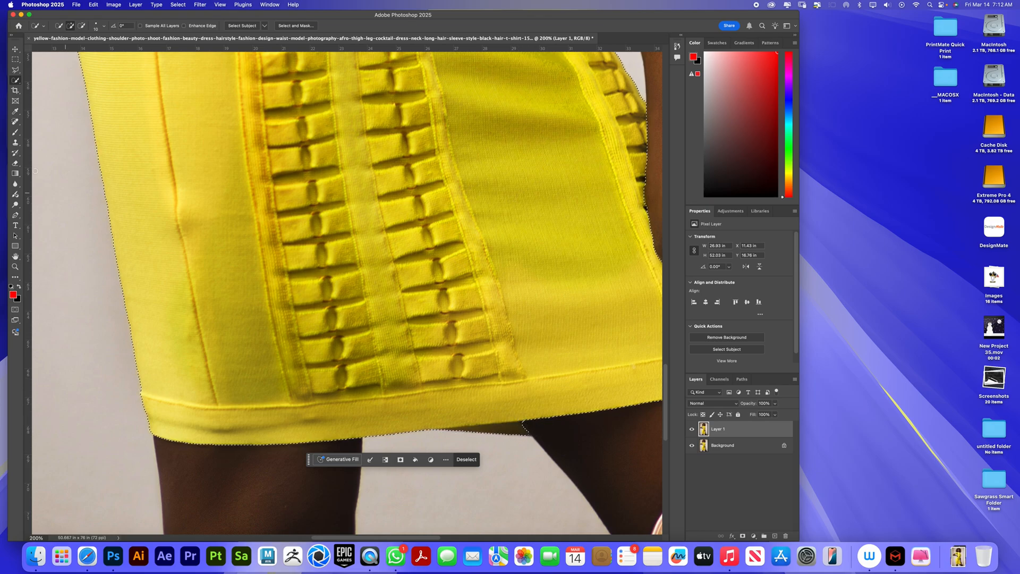
- Subtract the stray area where the inner hem meets the thigh from the selection with the Polygonal Lasso
left_click(17, 70)
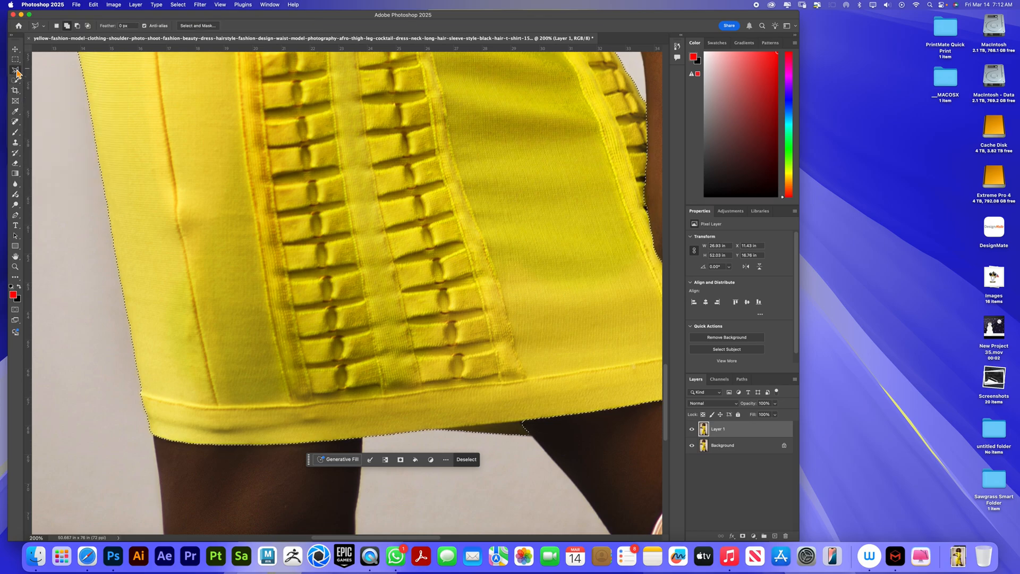
left_click(78, 26)
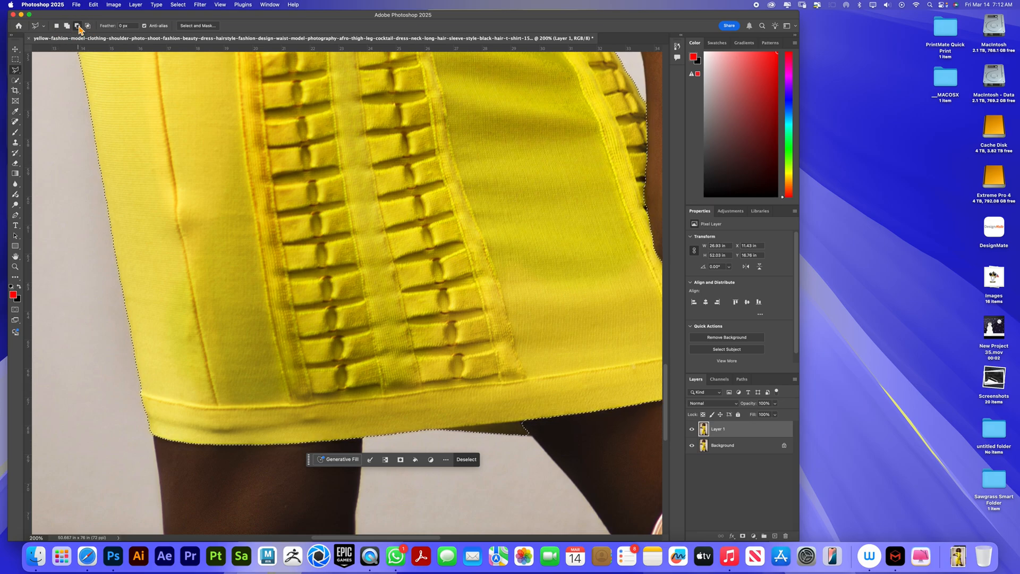
left_click(536, 443)
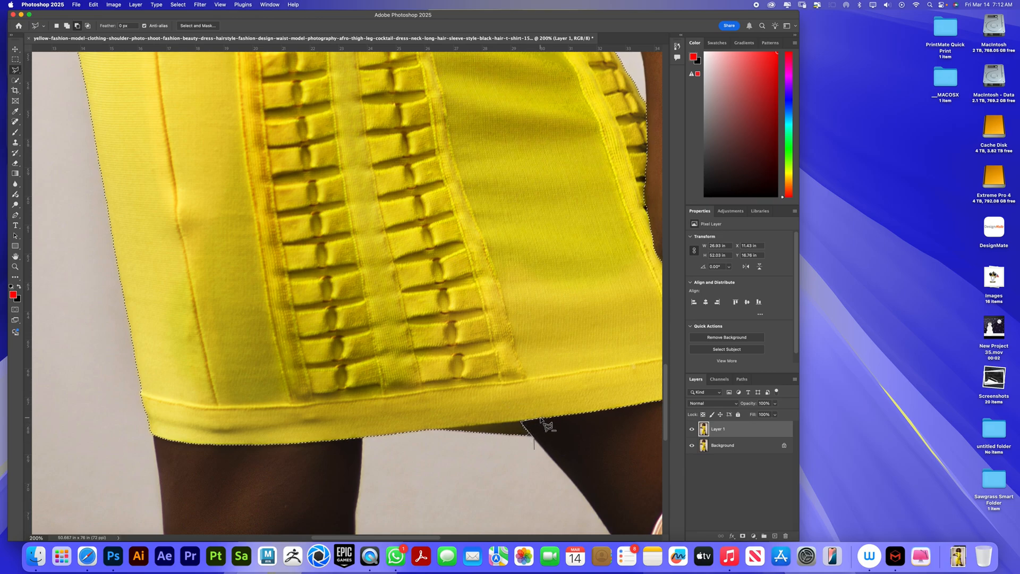
double_click(561, 421)
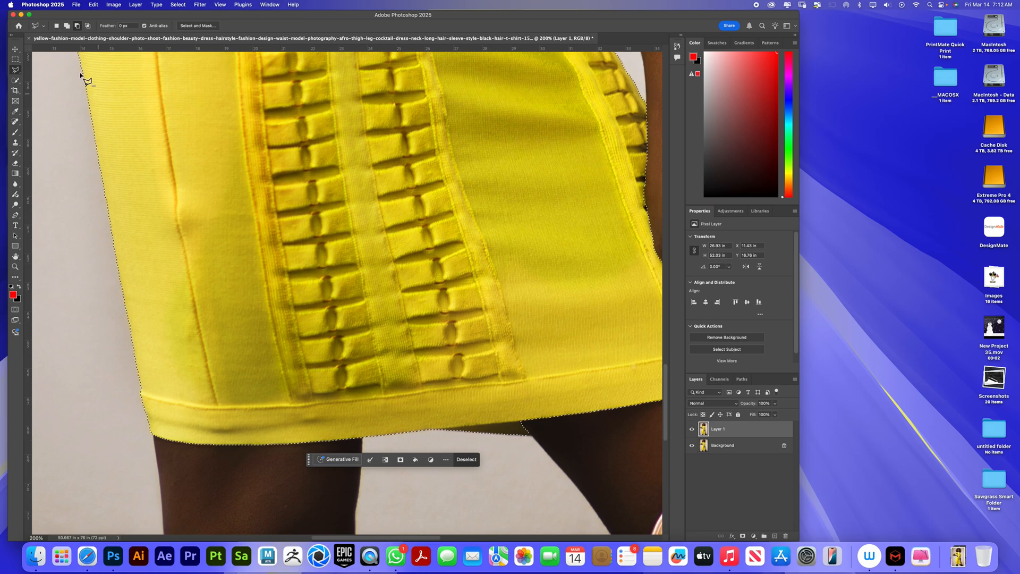
- Add the small corner of inner hem beside the thigh to the selection with the Polygonal Lasso
left_click(67, 26)
left_click(522, 423)
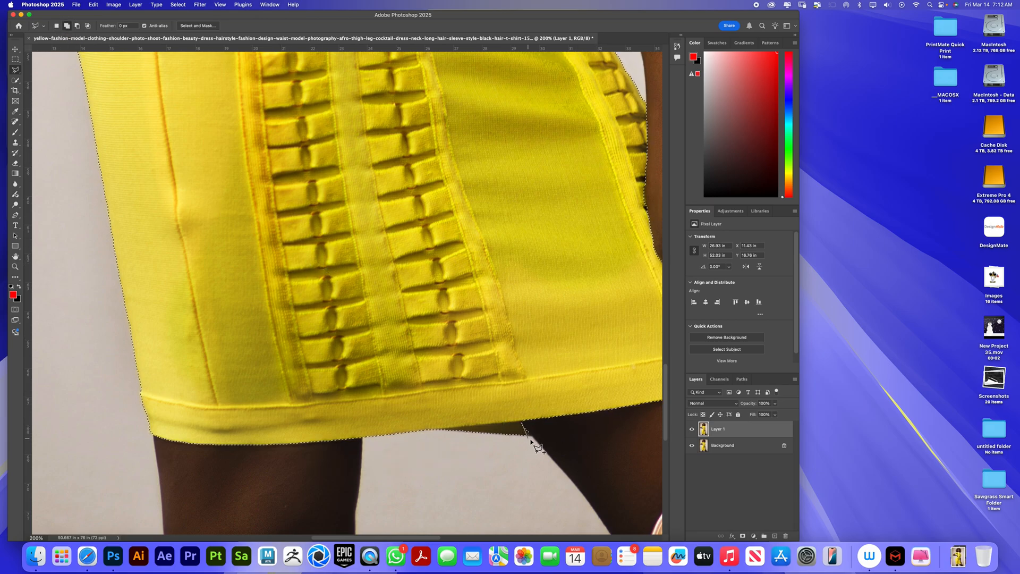
left_click(533, 436)
double_click(507, 429)
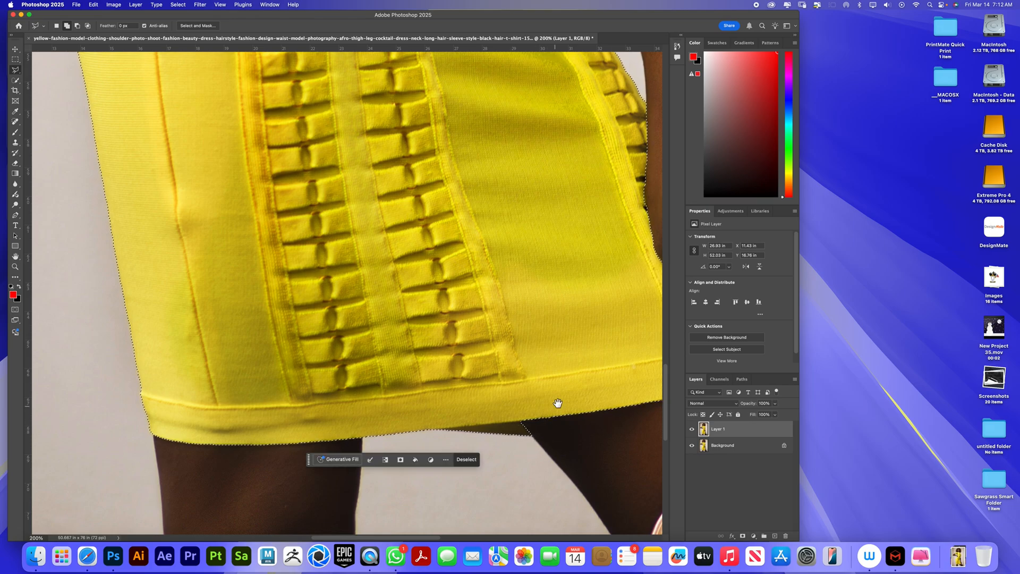
- Subtract the key tip hanging over the hem piece behind the bag handle from the dress selection with the Polygonal Lasso
left_click_drag(558, 403, 403, 373)
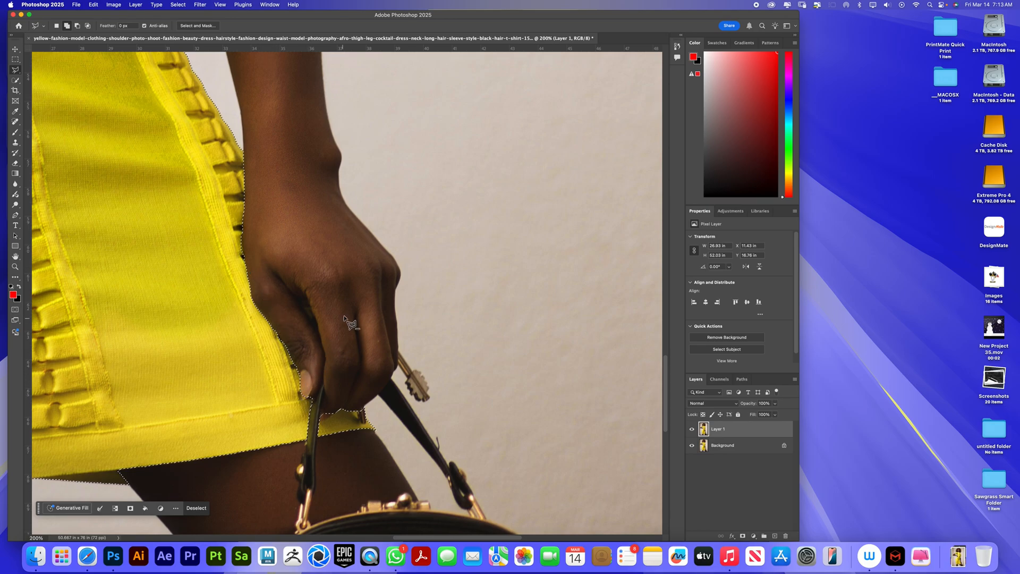
left_click(336, 412)
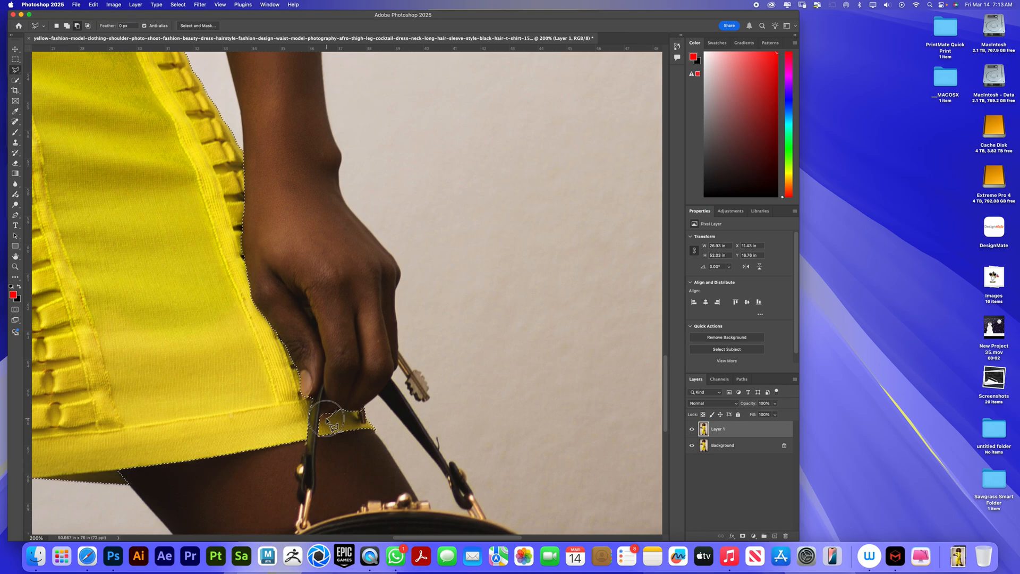
left_click_drag(322, 420, 340, 392)
key("shift")
key("super+equal")
key("super+equal")
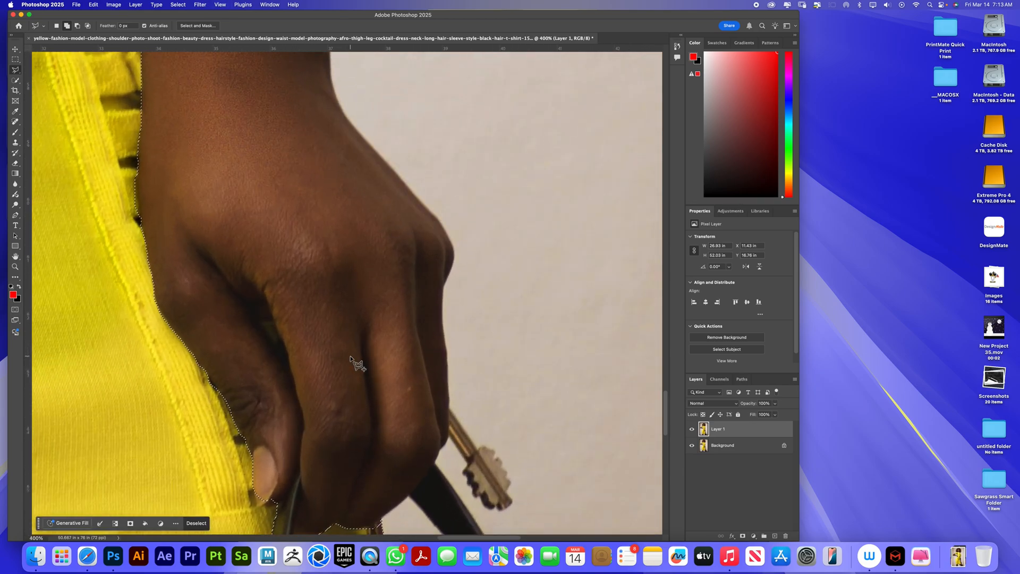
left_click_drag(458, 375, 460, 226)
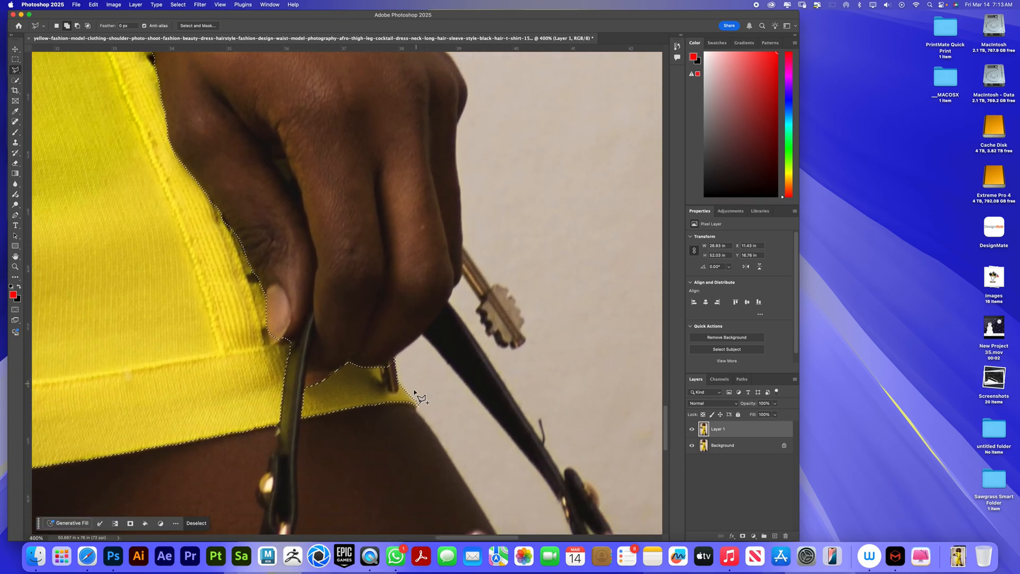
key("alt")
mouse_move(401, 370)
left_mouse_down()
mouse_move(404, 391)
mouse_move(393, 394)
mouse_move(380, 351)
mouse_move(405, 318)
left_mouse_up()
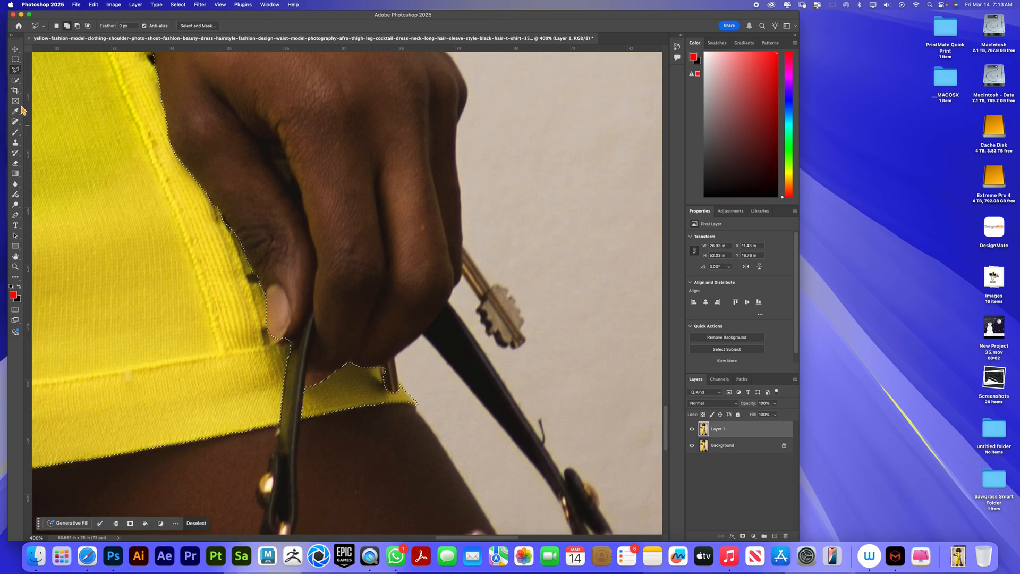
- Use the freehand Lasso to refine the dress selection around the thumb tip beside the bag handle, trimming off the skin
left_click_drag(16, 69, 45, 77)
left_click(67, 26)
mouse_move(293, 343)
left_mouse_down()
mouse_move(296, 326)
mouse_move(286, 322)
mouse_move(270, 334)
mouse_move(279, 342)
left_mouse_up()
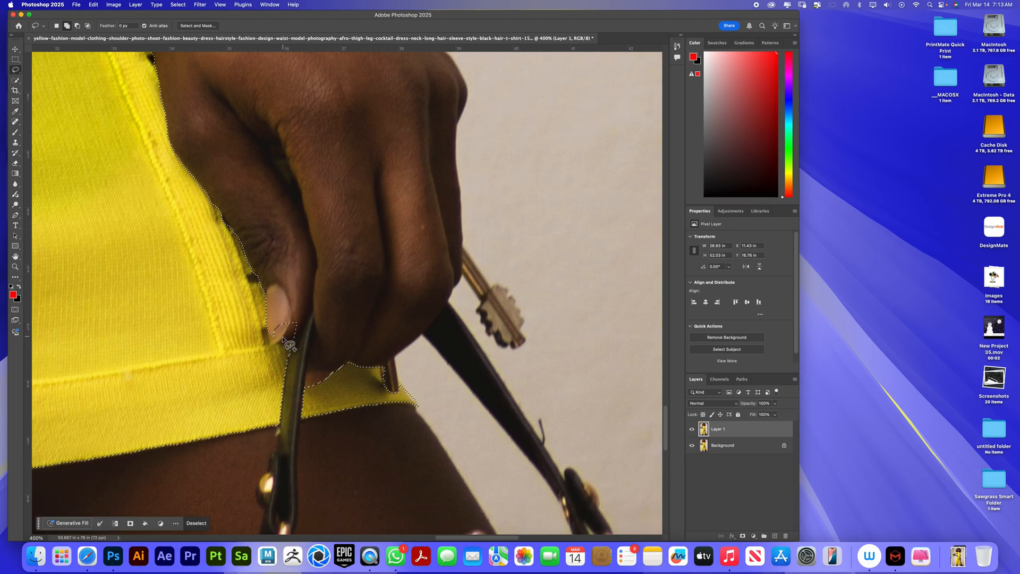
left_click(78, 26)
mouse_move(291, 342)
left_mouse_down()
mouse_move(301, 325)
mouse_move(274, 345)
left_mouse_up()
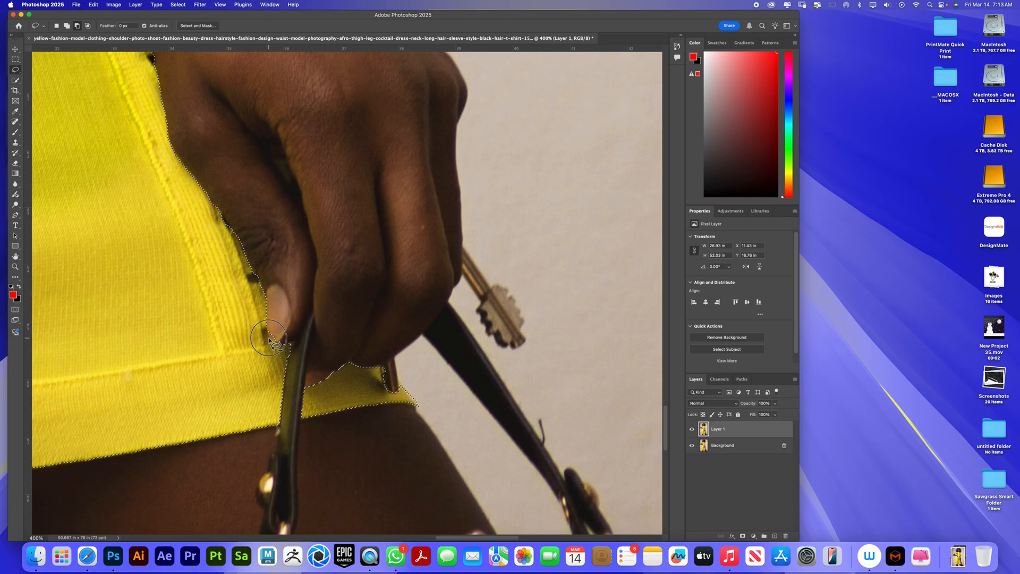
left_click_drag(268, 325, 317, 301)
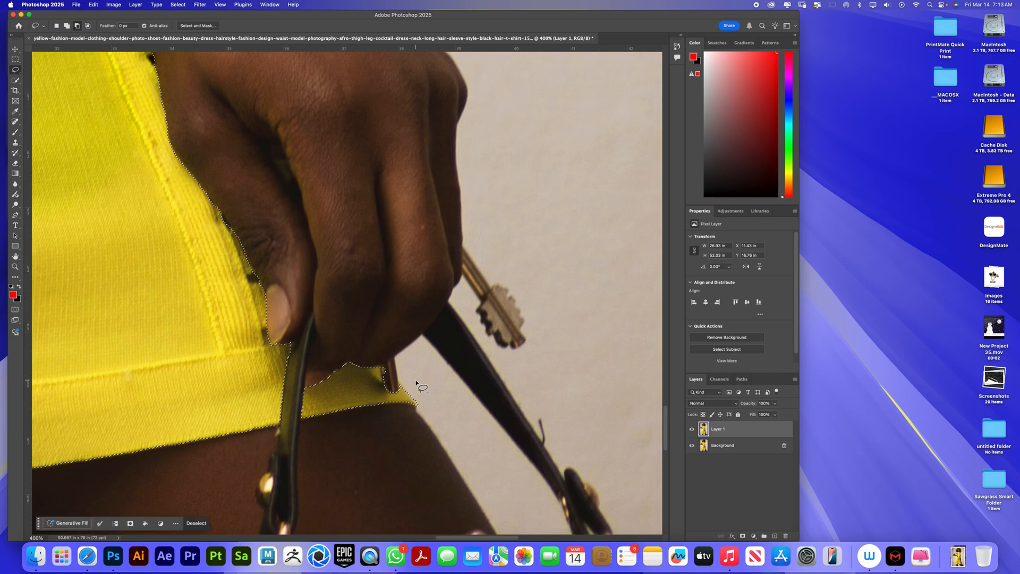
- Add the small patch of dress showing between the thumb and fingers to the selection with the Lasso
key("super+minus")
key("super+minus")
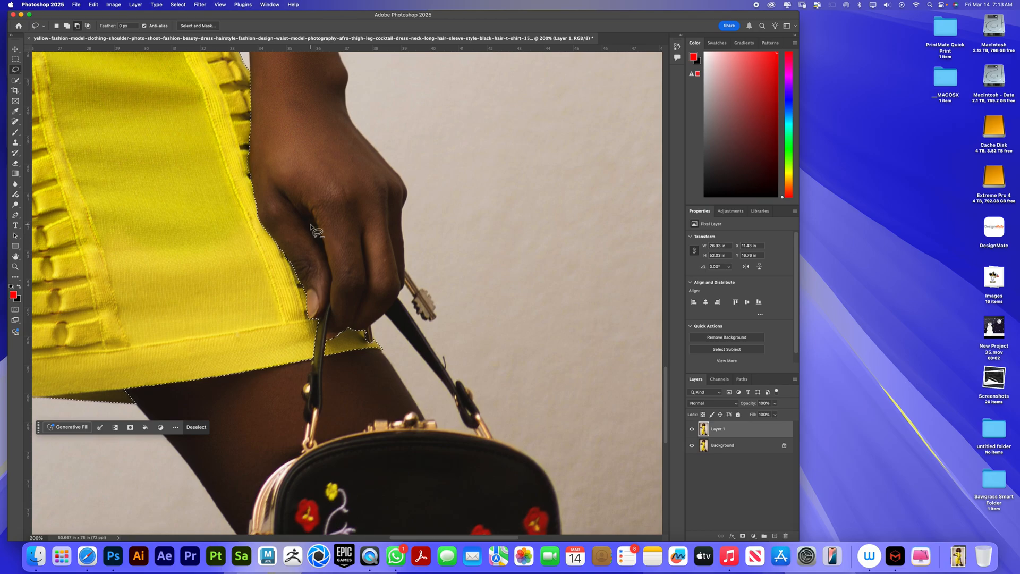
key("super+plus")
key("super+plus")
key("super+plus")
key("super+plus")
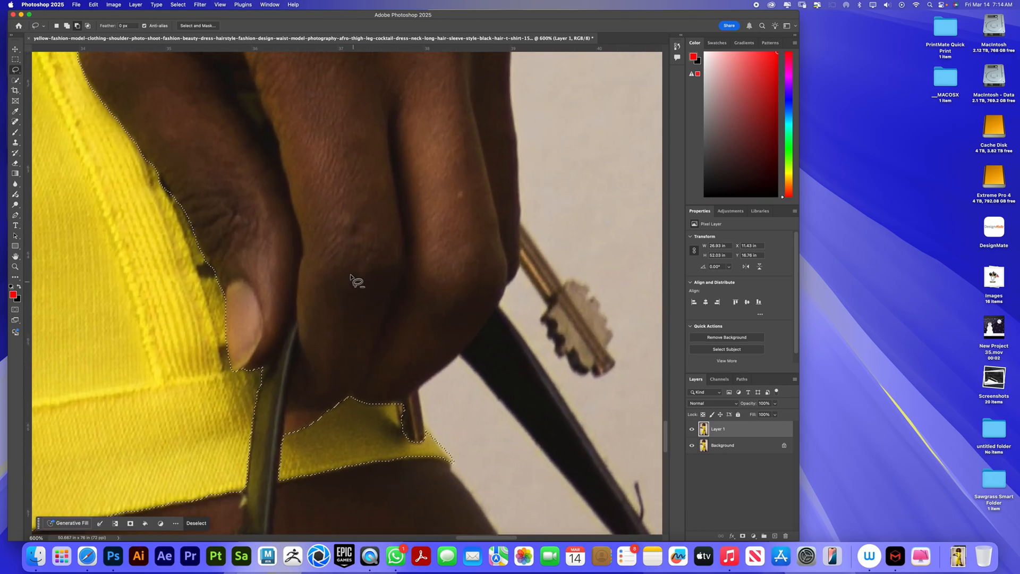
left_click_drag(289, 153, 443, 323)
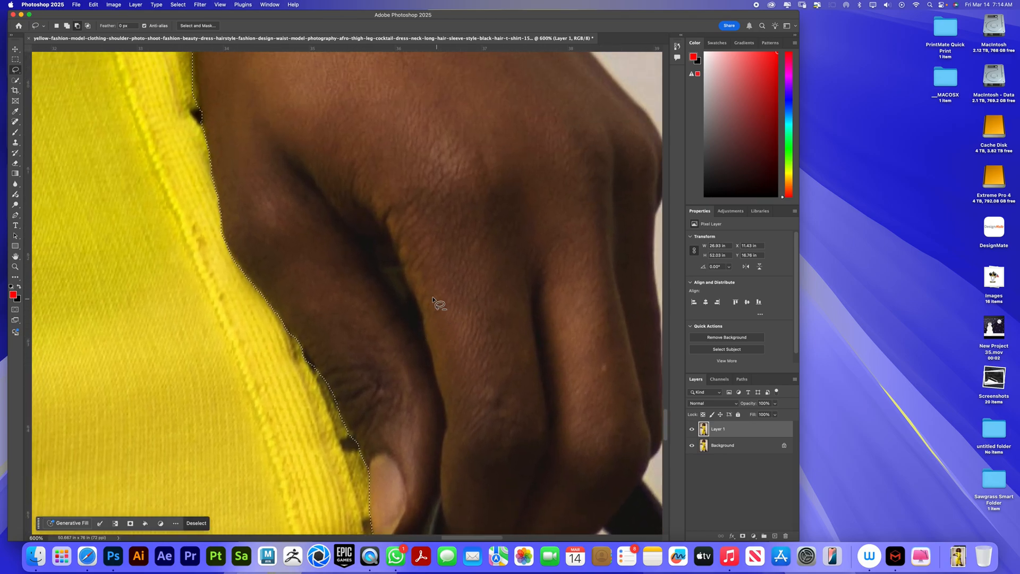
mouse_move(398, 277)
left_mouse_down()
mouse_move(384, 273)
mouse_move(391, 281)
left_mouse_up()
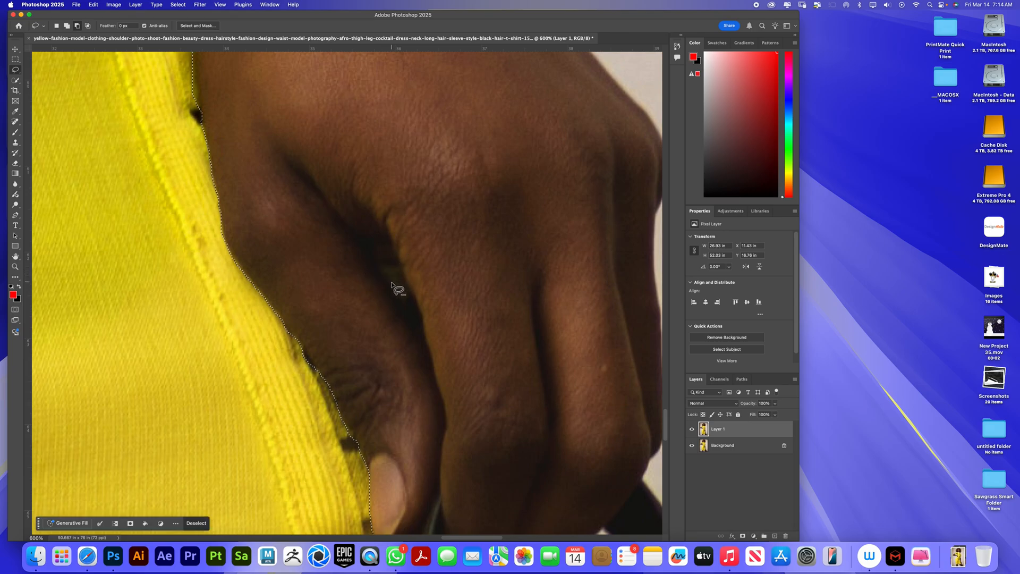
left_click(66, 26)
mouse_move(406, 303)
left_mouse_down()
mouse_move(398, 266)
mouse_move(385, 268)
mouse_move(408, 301)
left_mouse_up()
- Add the missing notches along the ruffled back edge of the dress below the waist to the selection
key("super+1")
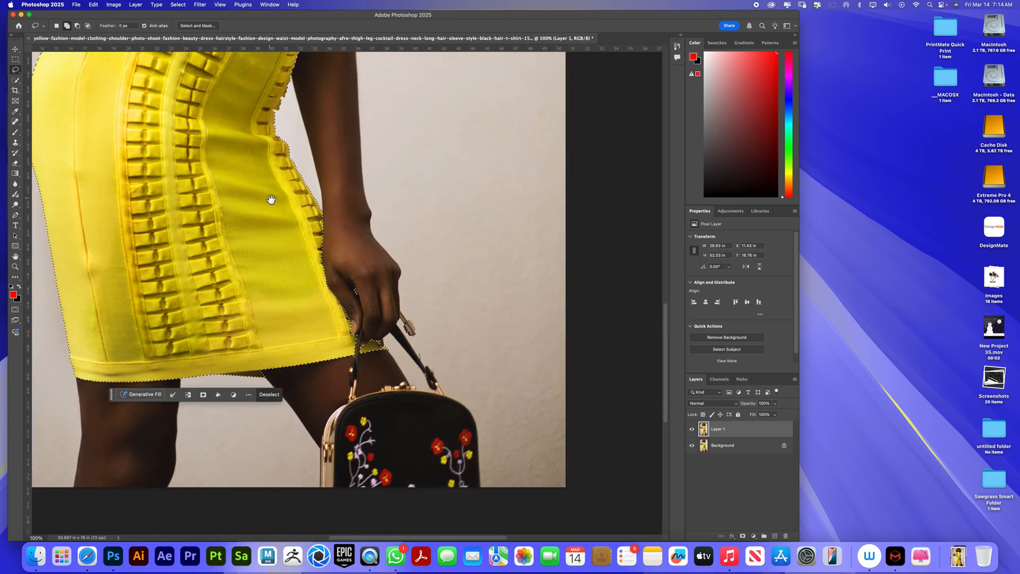
left_click_drag(271, 199, 341, 429)
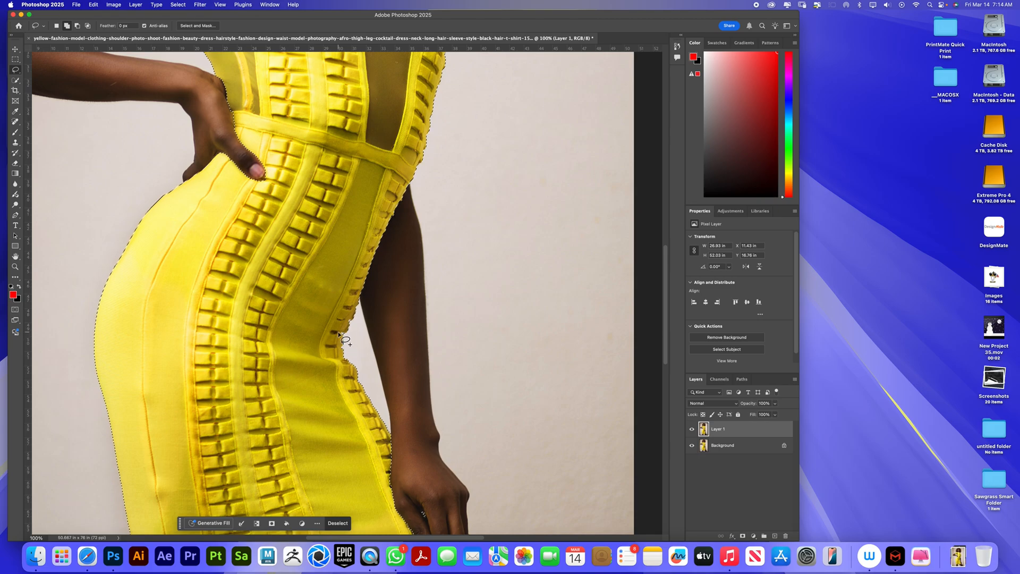
scroll(342, 337, "up", 3)
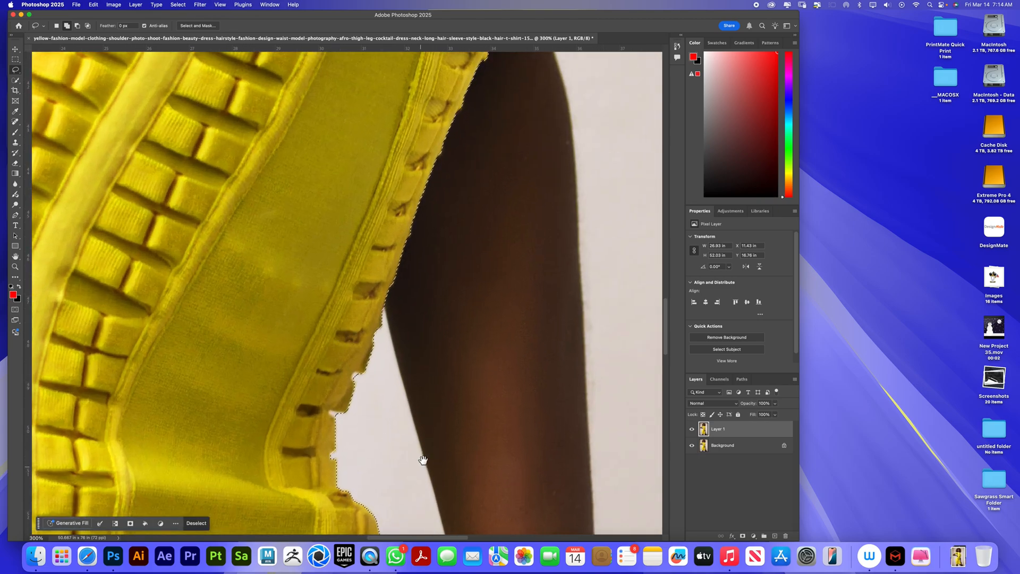
mouse_move(387, 449)
left_mouse_down()
mouse_move(406, 391)
mouse_move(383, 358)
left_mouse_up()
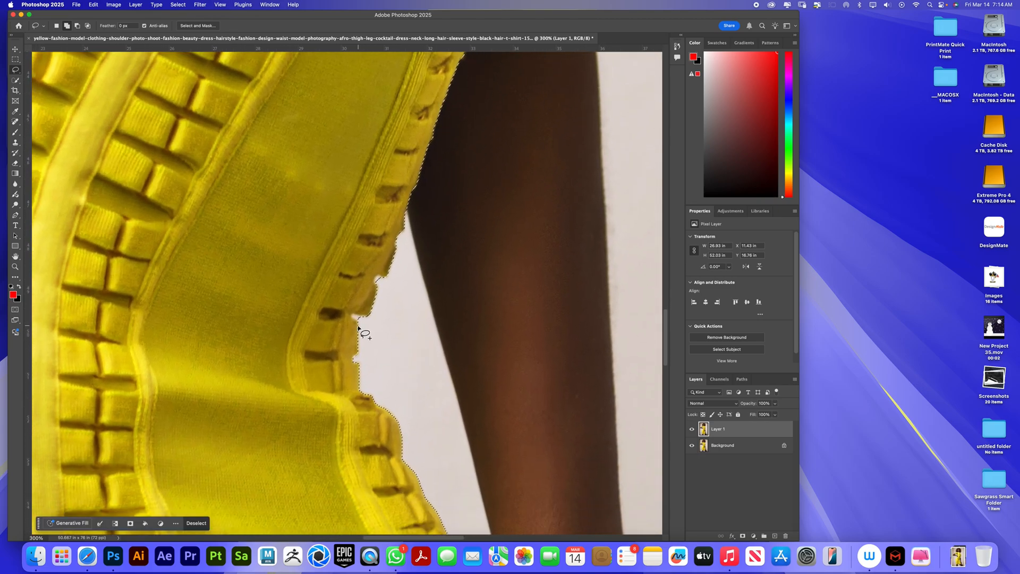
mouse_move(358, 324)
left_mouse_down()
mouse_move(351, 317)
mouse_move(384, 309)
left_mouse_up()
mouse_move(360, 324)
left_mouse_down()
mouse_move(382, 309)
mouse_move(376, 280)
mouse_move(387, 290)
left_mouse_up()
scroll(391, 271, "down", 3)
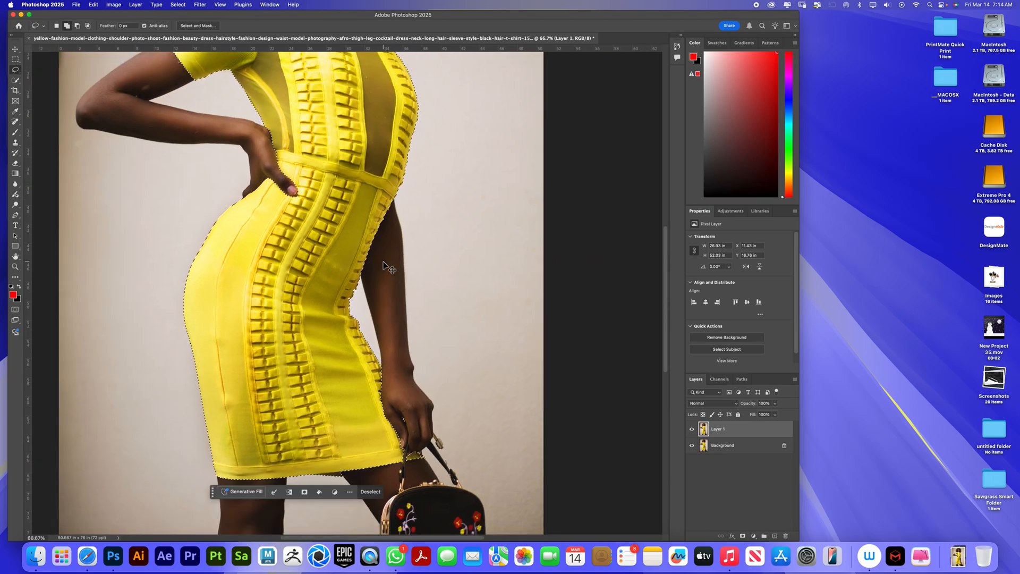
scroll(383, 264, "down", 2)
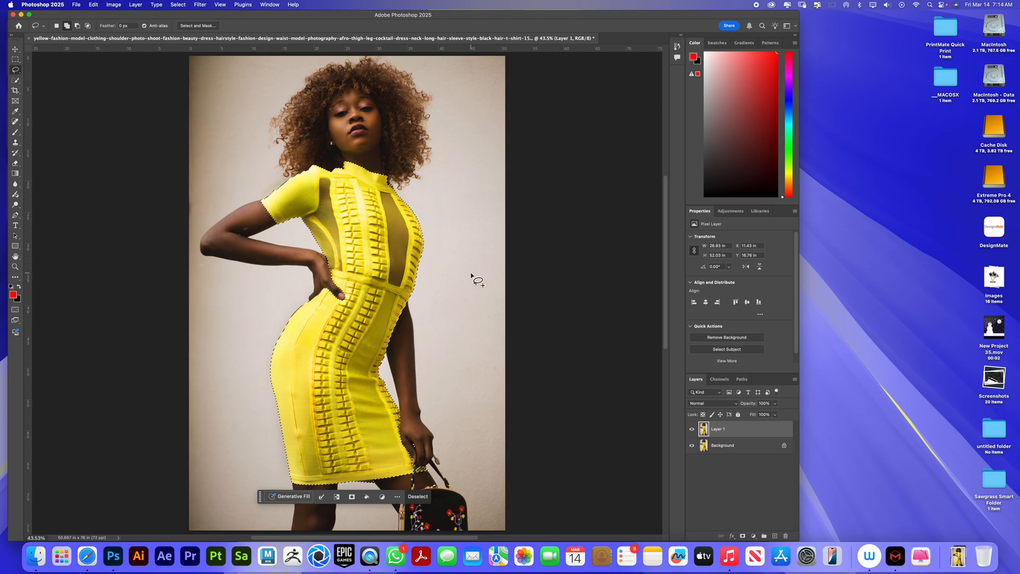
scroll(471, 275, "up", 8)
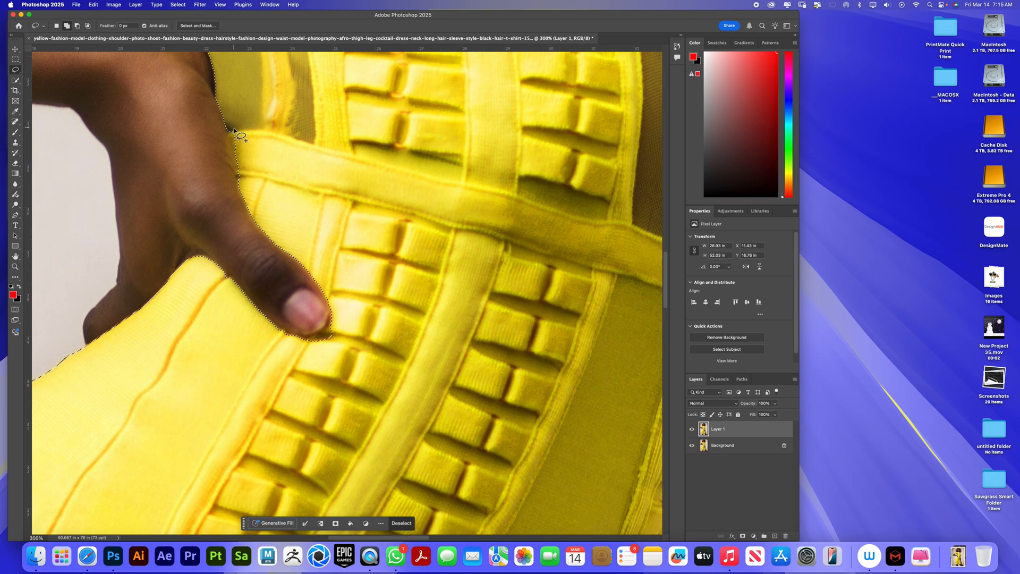
key("alt")
mouse_move(228, 126)
left_mouse_down()
mouse_move(240, 186)
mouse_move(255, 183)
mouse_move(262, 136)
left_mouse_up()
key("super+z")
- Refine the selection edge where the waistband meets the wrist and around the thumb tip with the Lasso
left_click(77, 26)
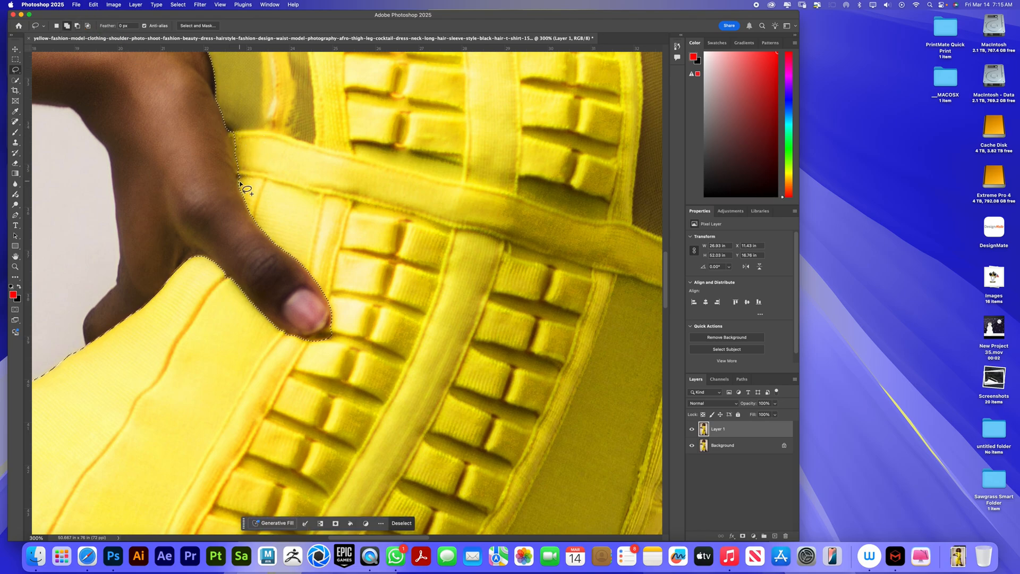
left_click_drag(240, 185, 229, 124)
mouse_move(328, 324)
left_mouse_down()
mouse_move(284, 330)
mouse_move(284, 343)
mouse_move(331, 367)
mouse_move(360, 333)
left_mouse_up()
- Subtract the patch of hair and background beside the base of the collar from the dress selection with the Lasso
left_click_drag(563, 200, 255, 335)
left_click_drag(372, 255, 439, 397)
left_click_drag(401, 190, 428, 335)
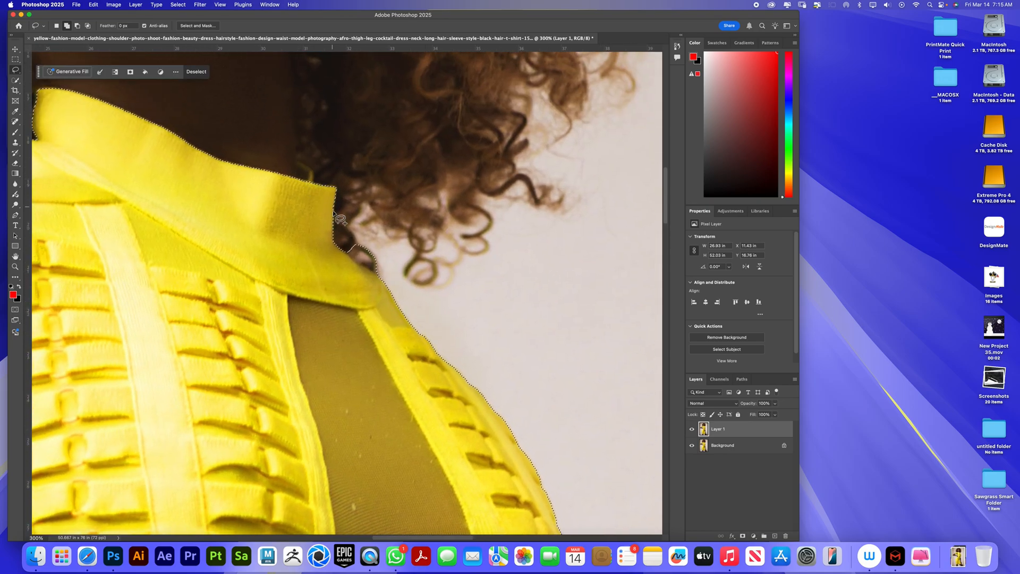
key("alt")
left_click_drag(386, 277, 387, 277)
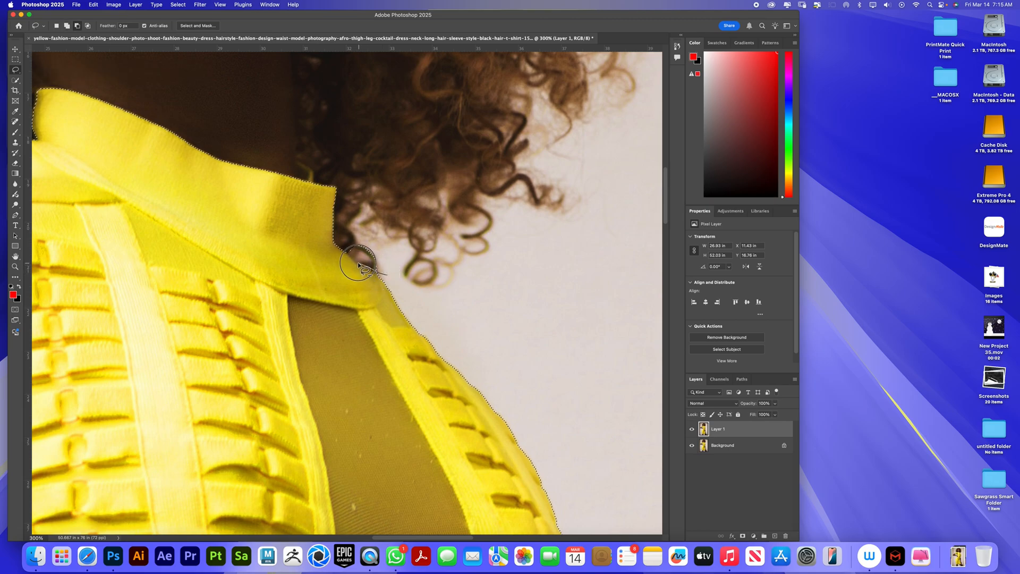
mouse_move(353, 260)
left_mouse_down()
mouse_move(332, 249)
mouse_move(341, 223)
mouse_move(406, 255)
mouse_move(378, 259)
left_mouse_up()
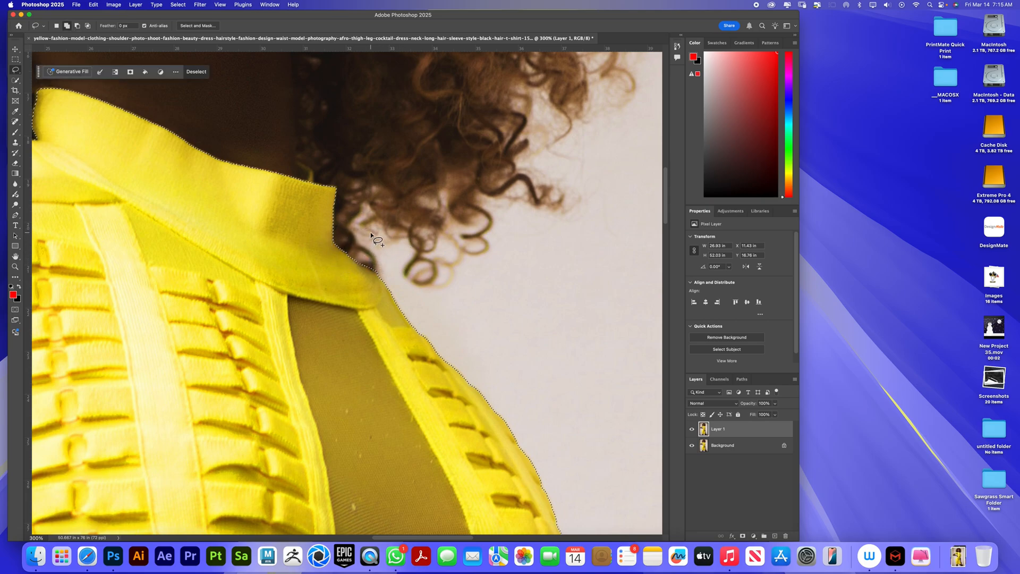
- Add the sliver of inner collar against the neck to the selection and copy the selected dress to a new layer
left_click_drag(369, 230, 494, 365)
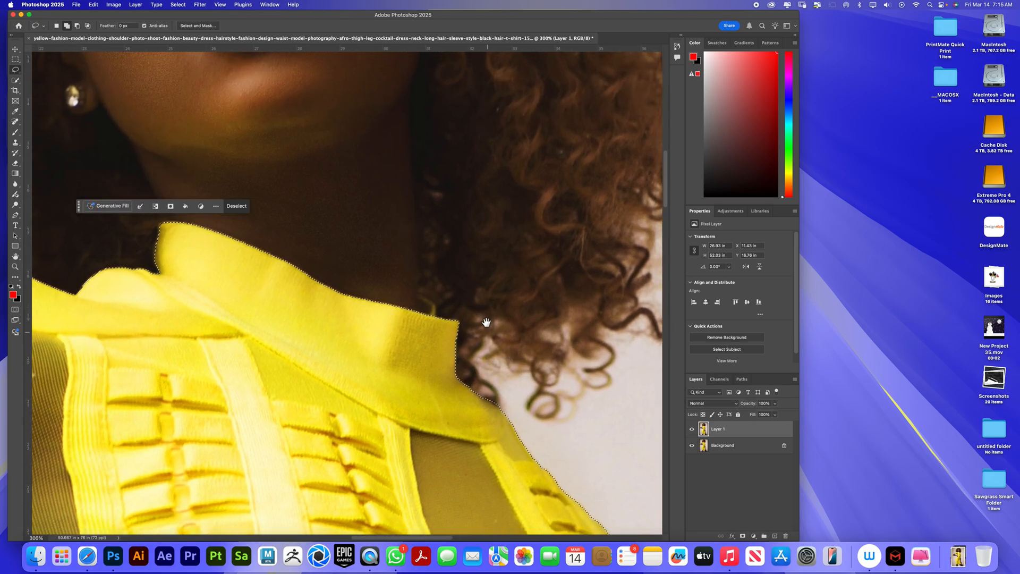
mouse_move(435, 317)
left_mouse_down()
mouse_move(435, 303)
mouse_move(418, 298)
mouse_move(414, 324)
left_mouse_up()
key("super+0")
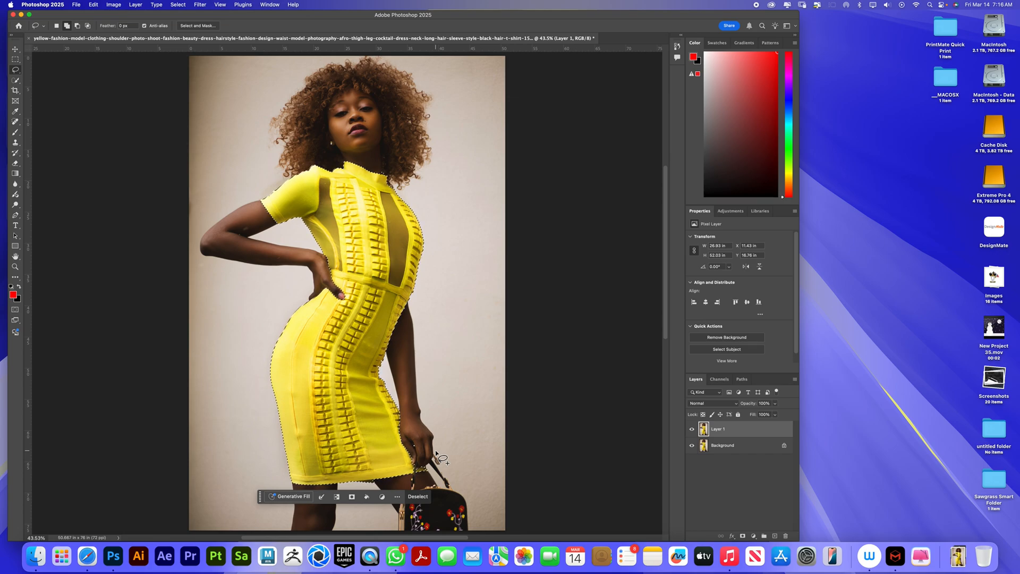
key("super+j")
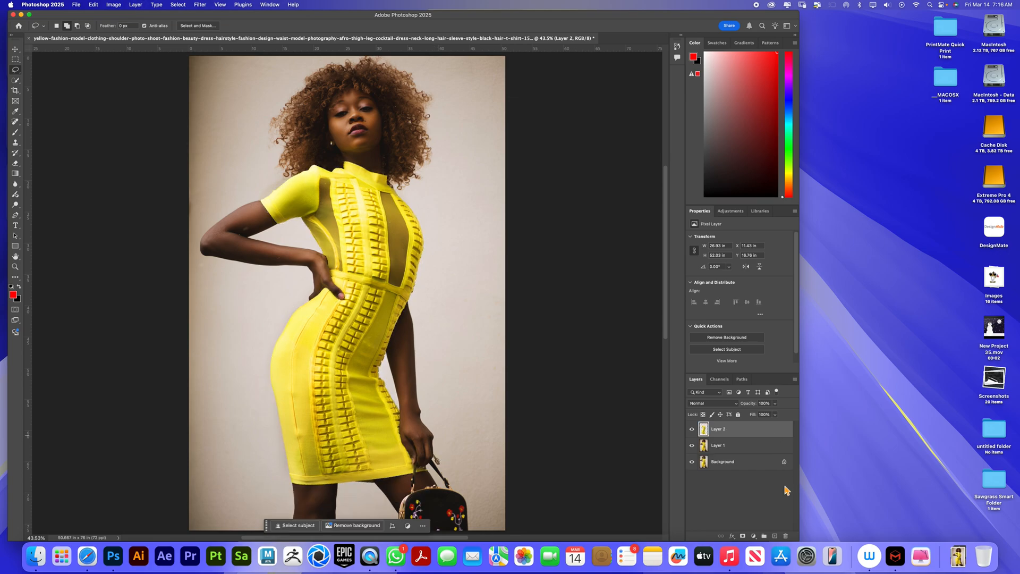
left_click(754, 536)
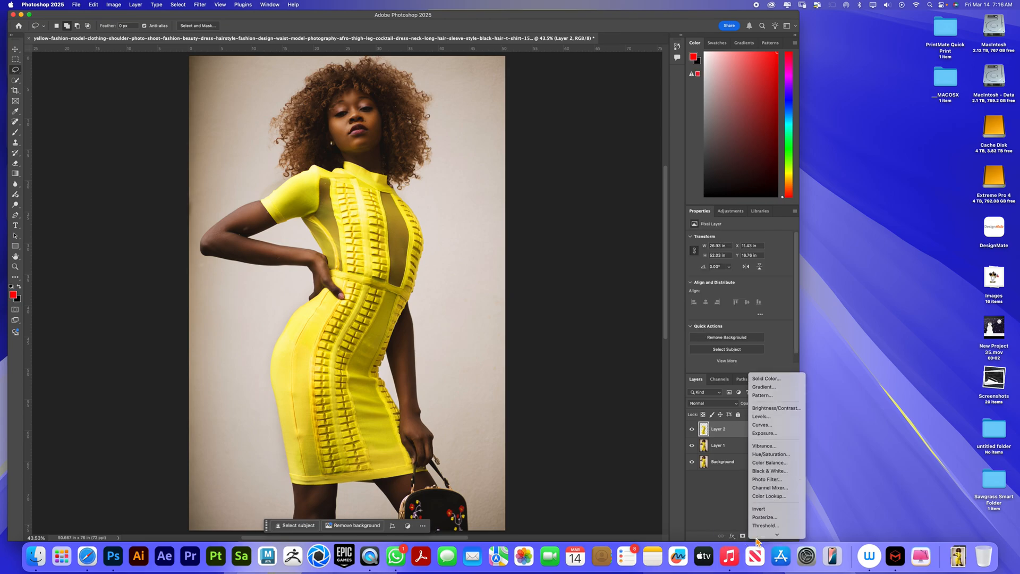
left_click(787, 446)
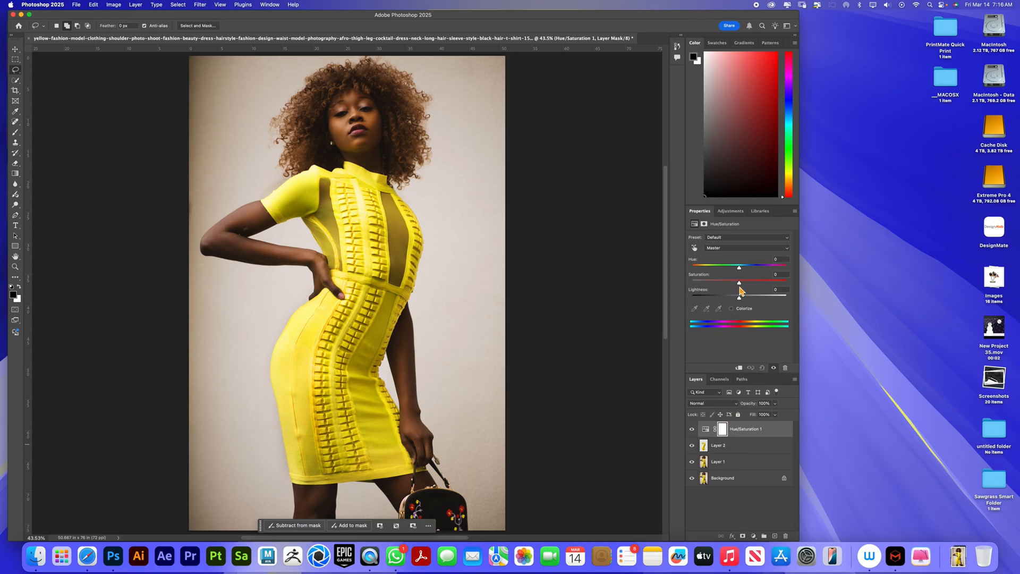
left_click_drag(739, 283, 772, 280)
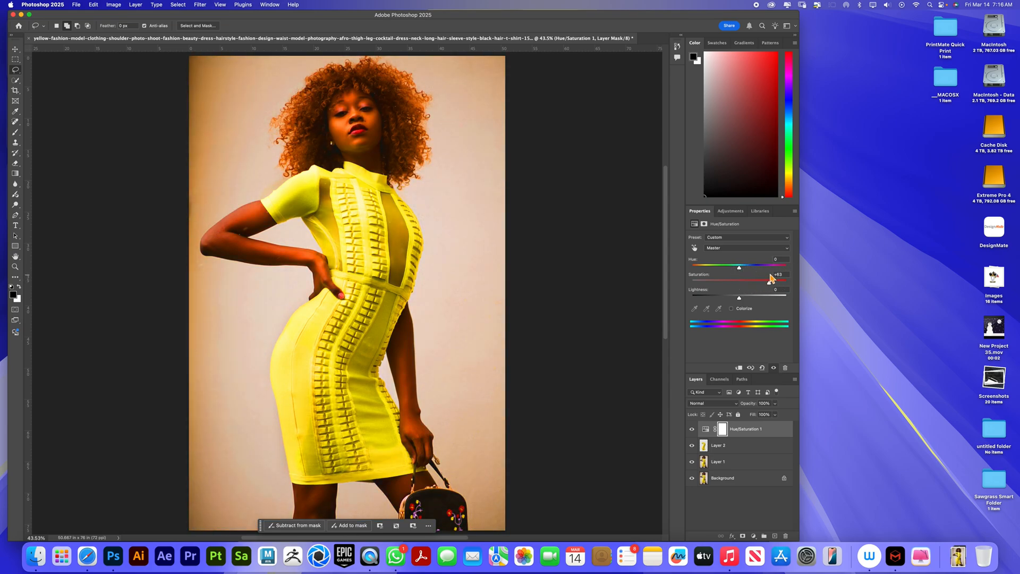
key("super+z")
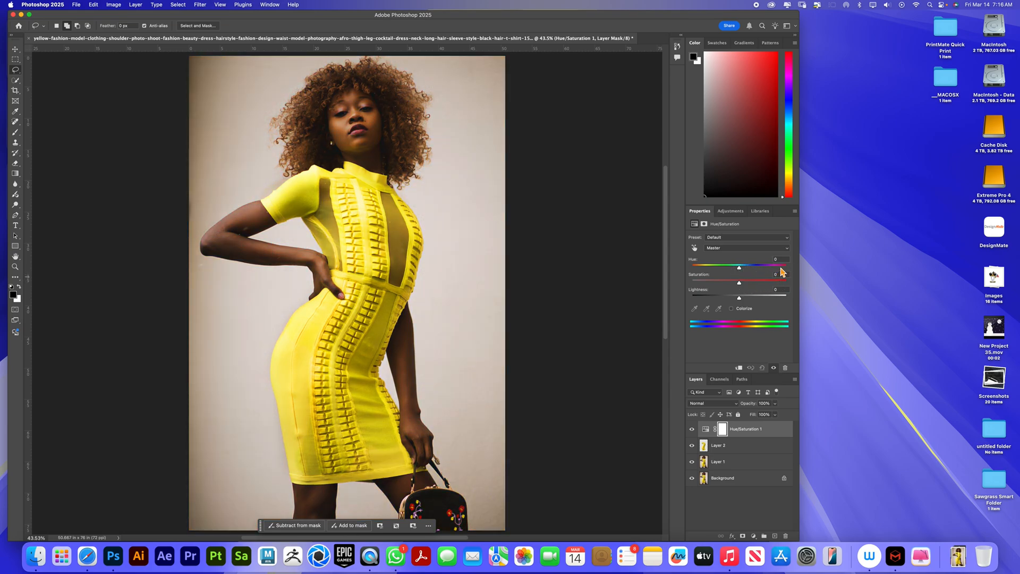
key("super+z")
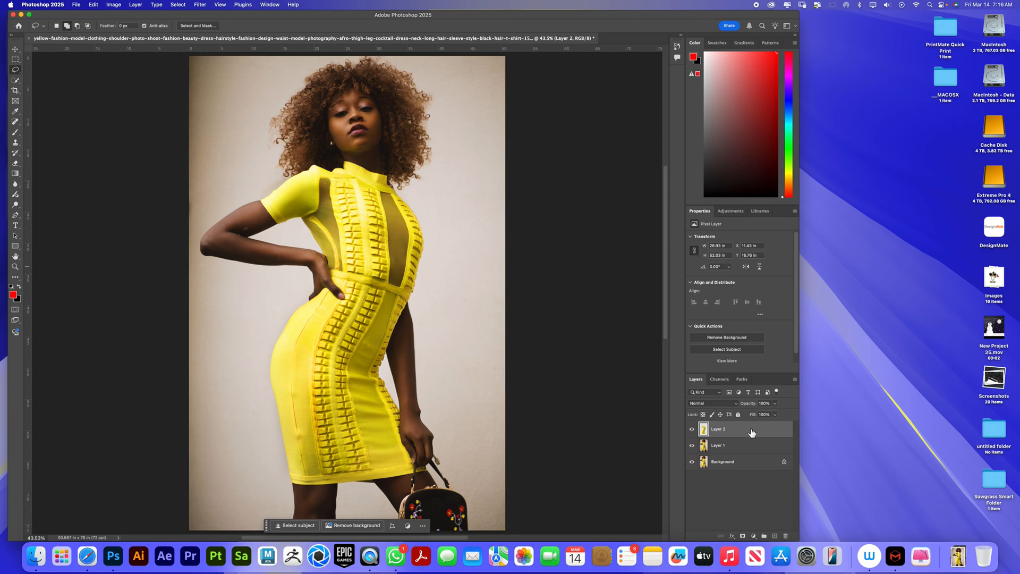
- Convert the copied dress layer to a smart object, and open its contents to check the isolated dress before closing them
right_click(751, 432)
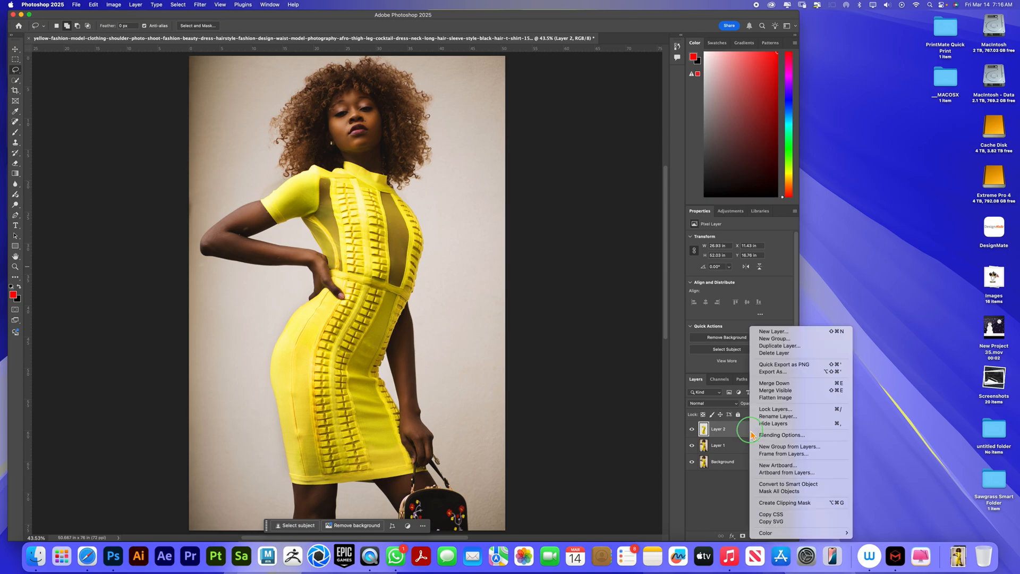
left_click(795, 484)
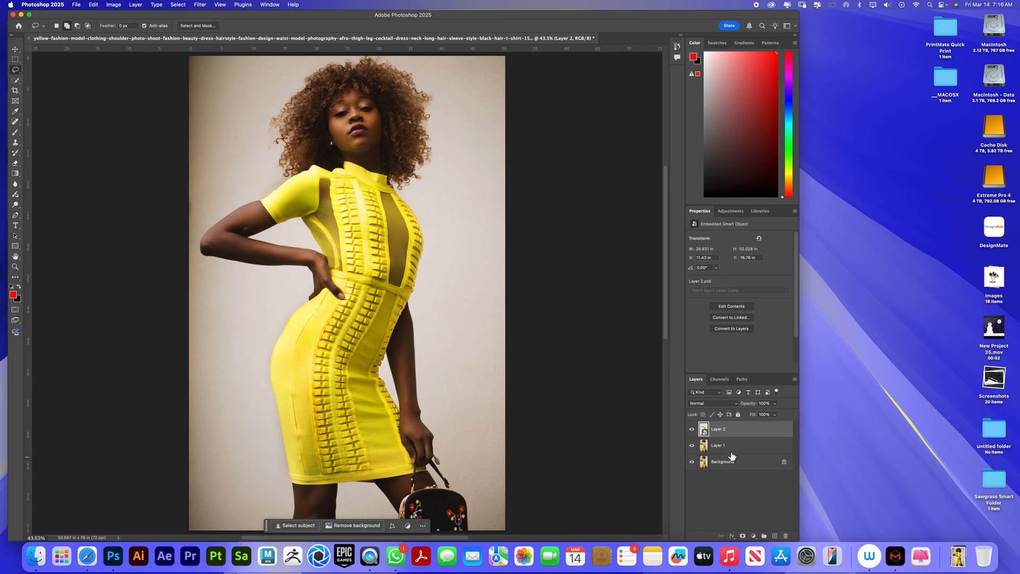
double_click(708, 437)
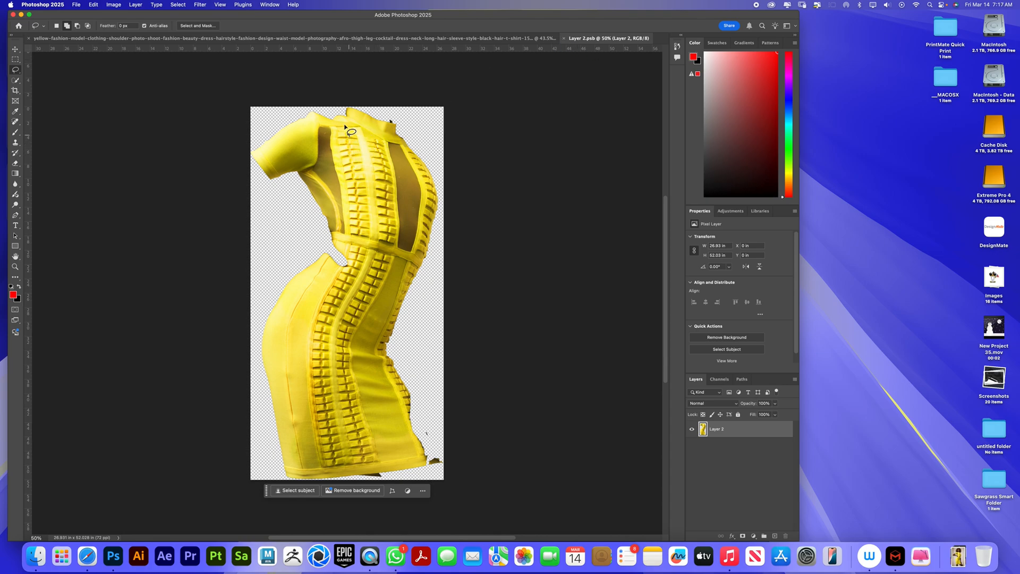
left_click(563, 38)
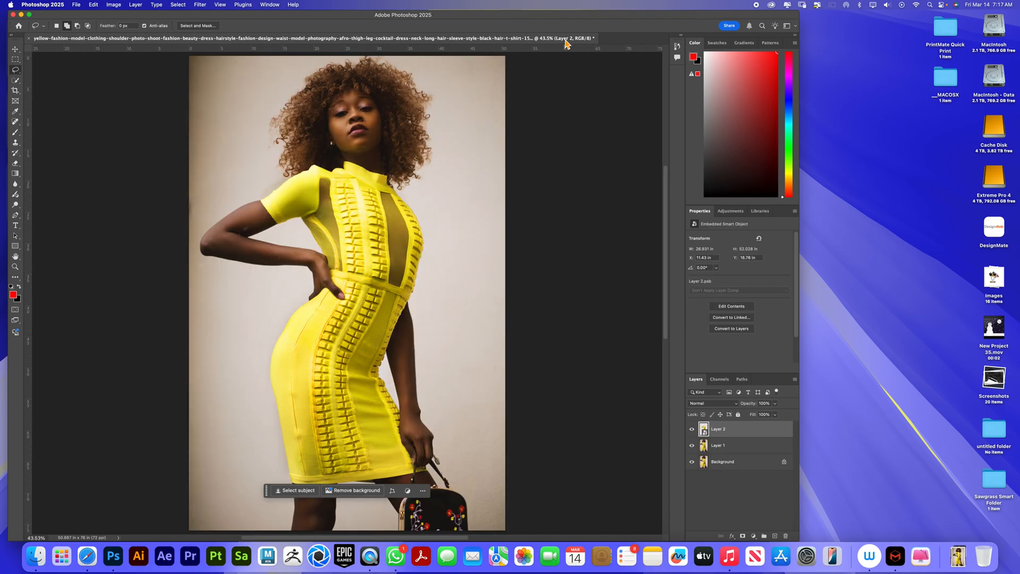
- Try recoloring the dress smart object with Hue/Saturation at hue -180 and saturation +22
left_click(114, 5)
mouse_move(183, 27)
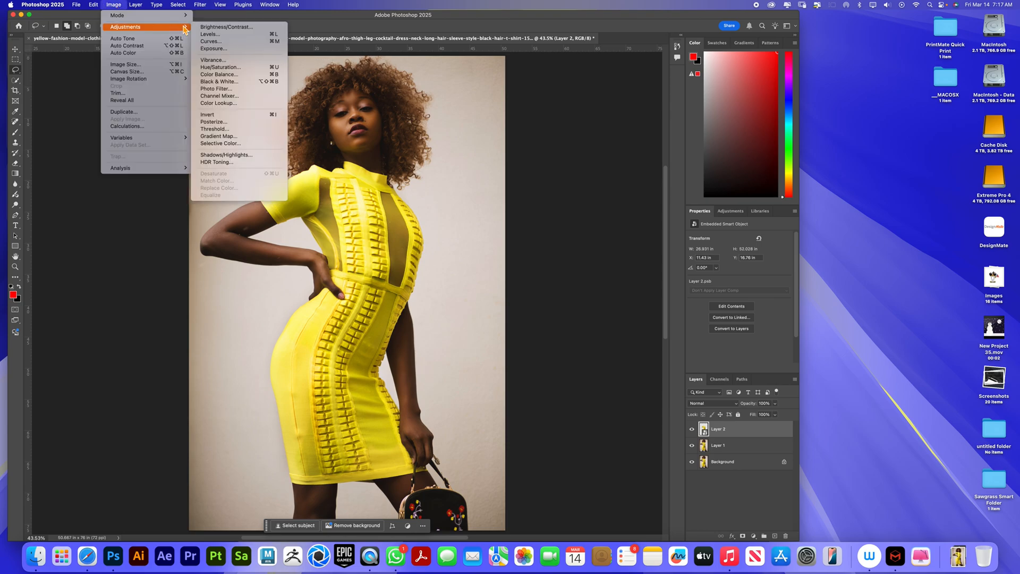
left_click(234, 67)
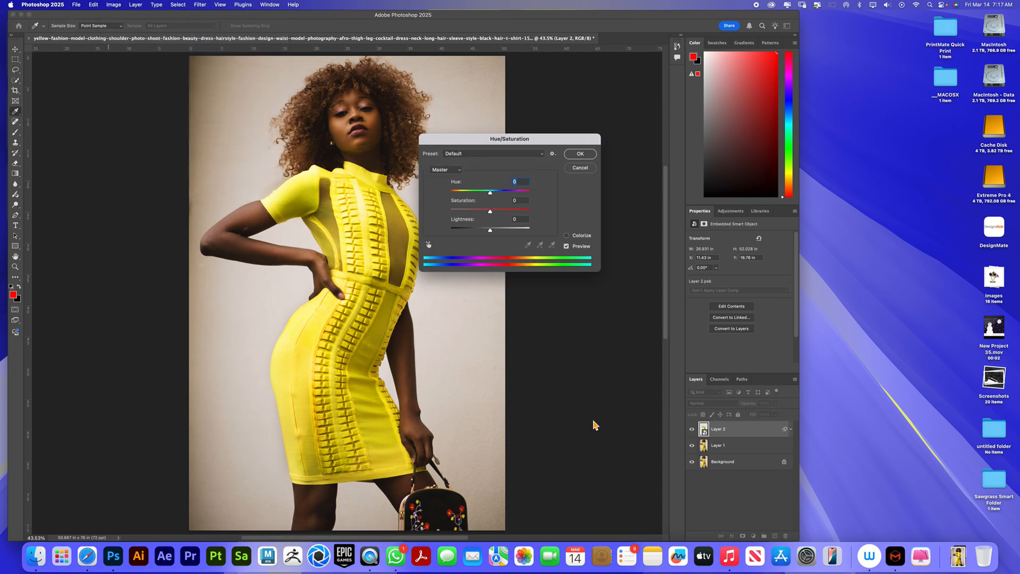
left_click_drag(545, 138, 588, 109)
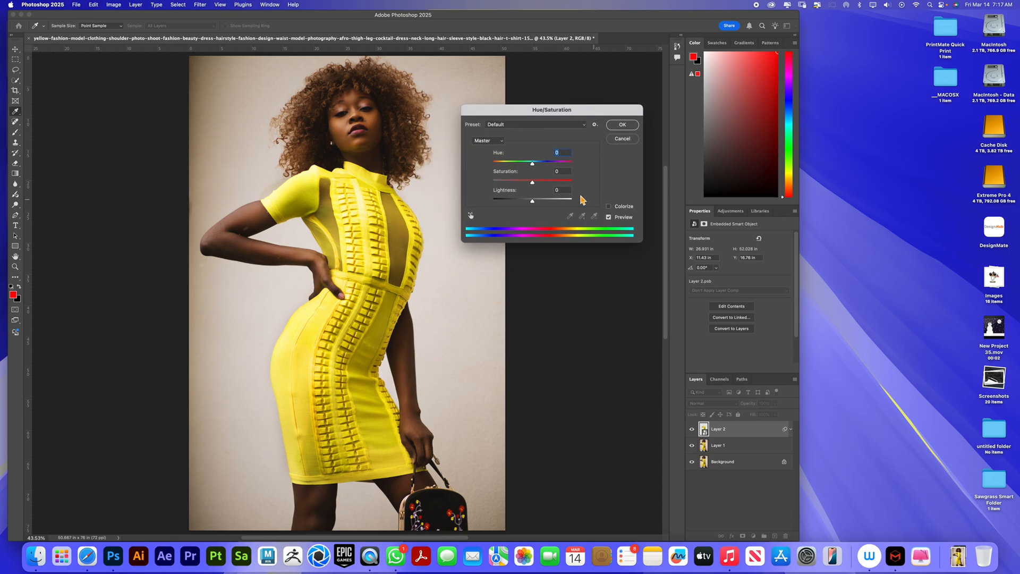
left_click_drag(534, 168, 493, 163)
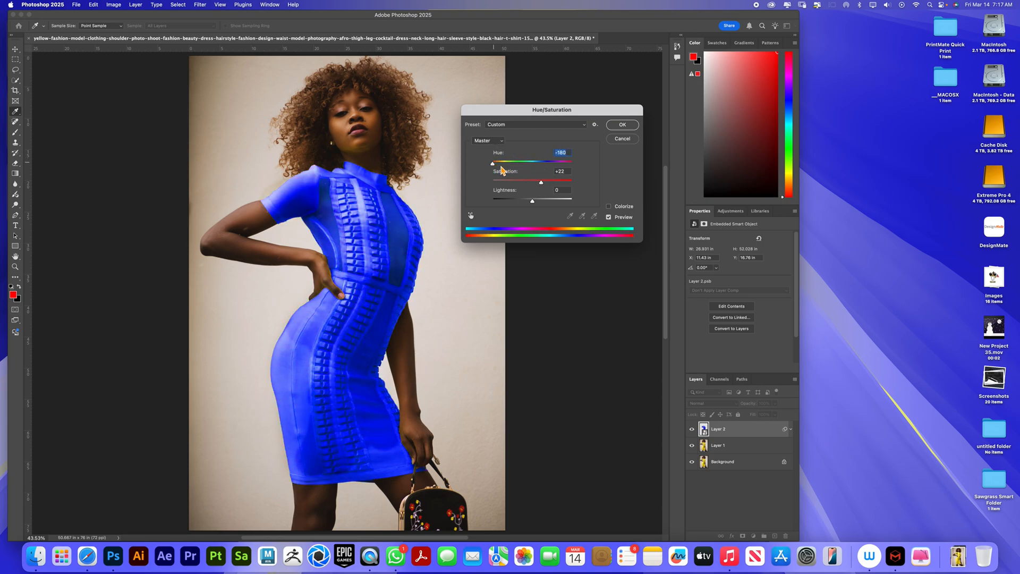
left_click(622, 138)
- Colorize the dress smart object purple with Hue/Saturation at hue 286, saturation 63 and lightness +17
left_click(114, 5)
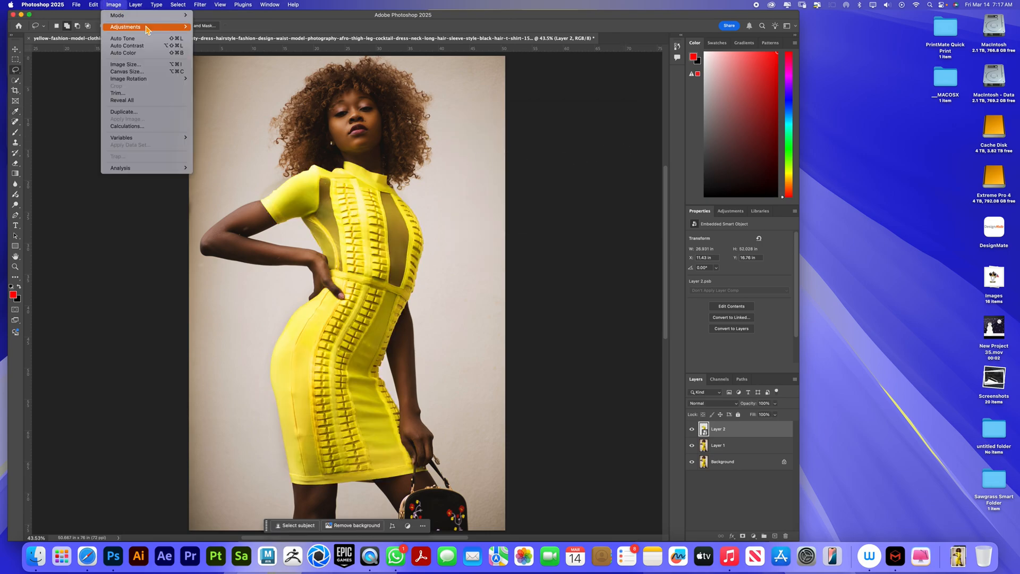
mouse_move(148, 30)
left_click(223, 68)
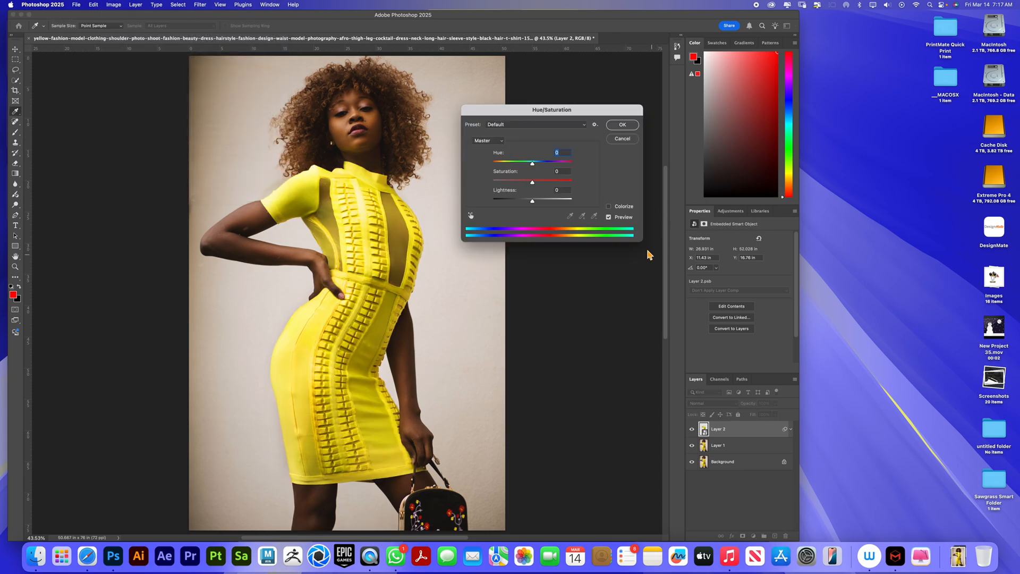
left_click(609, 207)
left_click_drag(512, 182, 558, 184)
left_click_drag(493, 163, 542, 184)
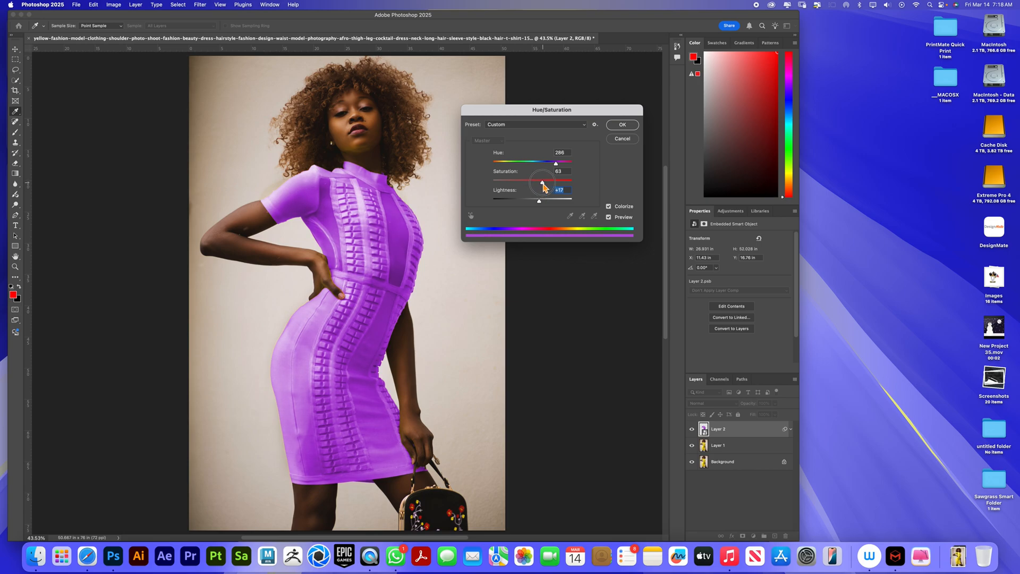
left_click(629, 127)
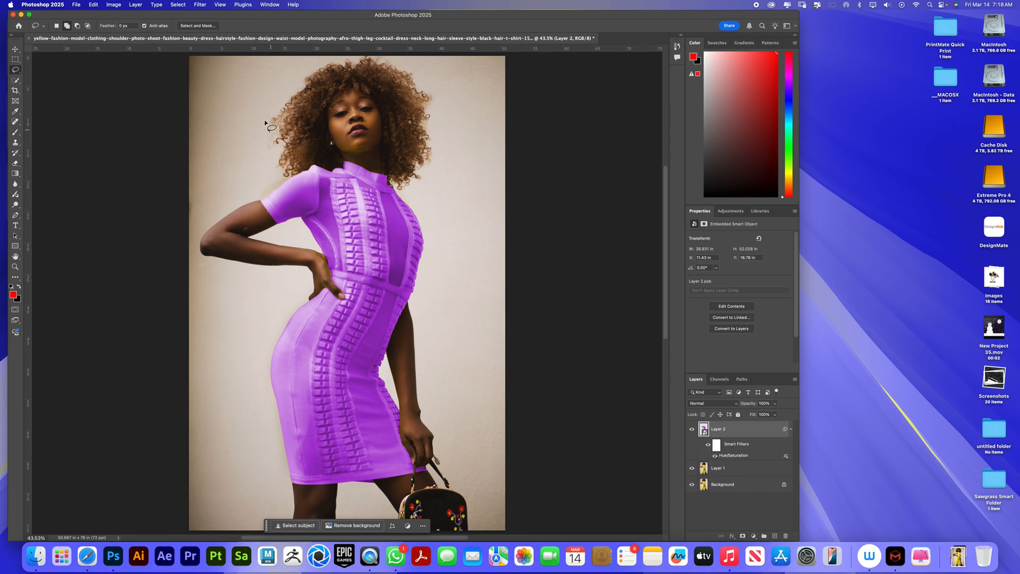
- Try a Gaussian Blur with a 12-pixel radius on the purple dress smart object
left_click(201, 5)
mouse_move(275, 101)
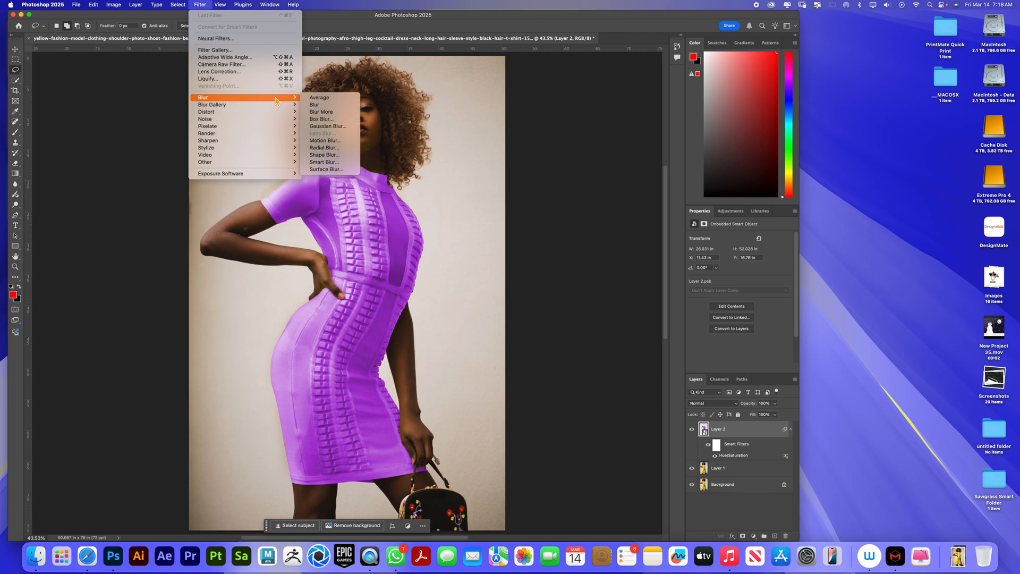
left_click(333, 126)
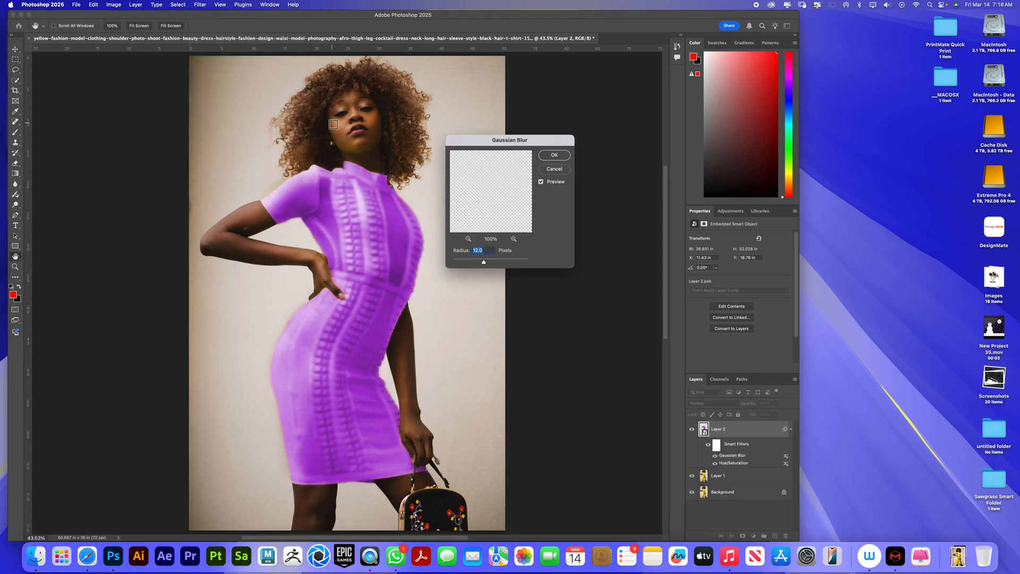
left_click(555, 169)
left_click(118, 6)
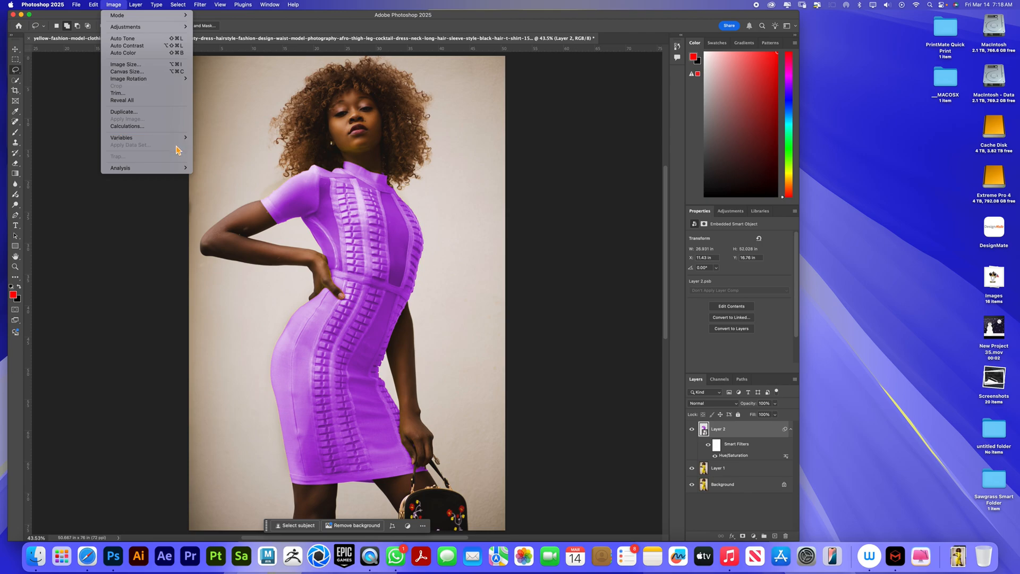
mouse_move(199, 7)
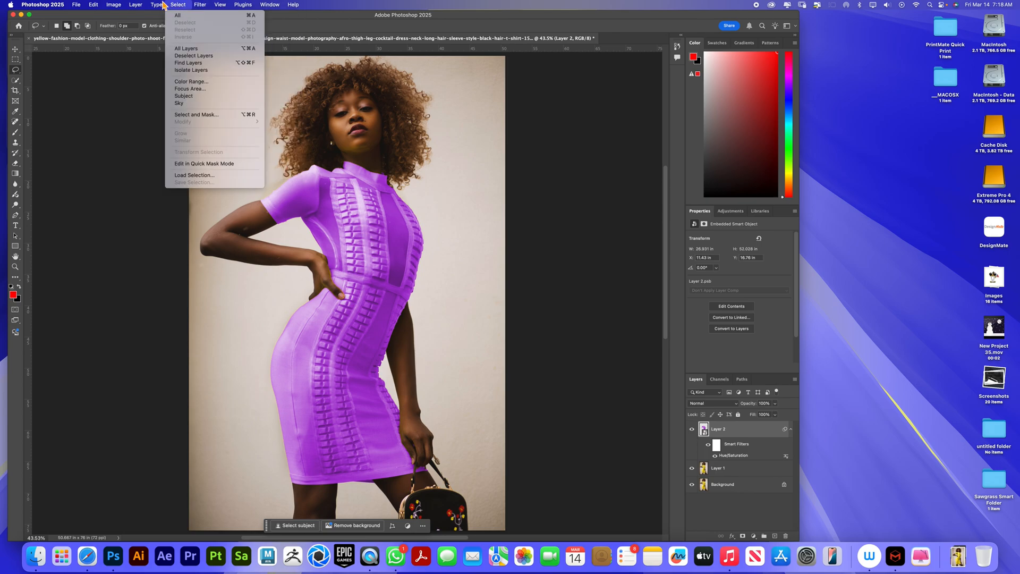
mouse_move(136, 7)
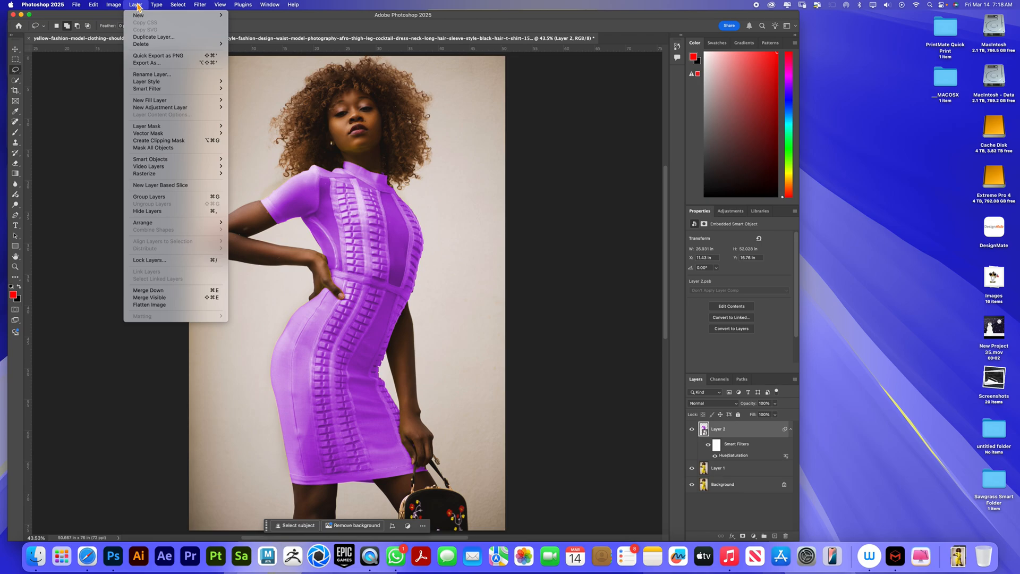
left_click(284, 21)
- Convert the filtered dress layer to a smart object again and rasterize it
right_click(758, 433)
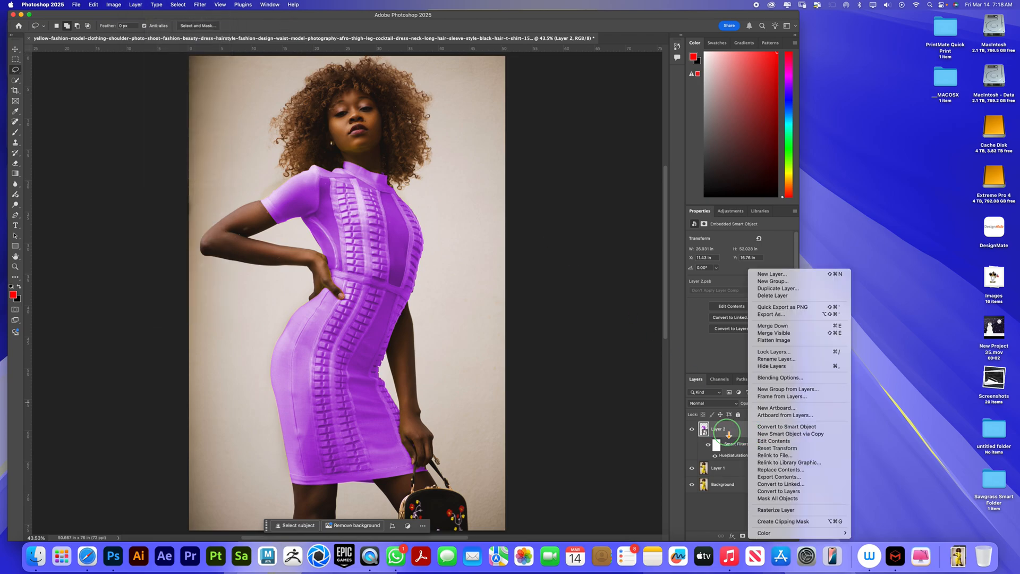
left_click(726, 435)
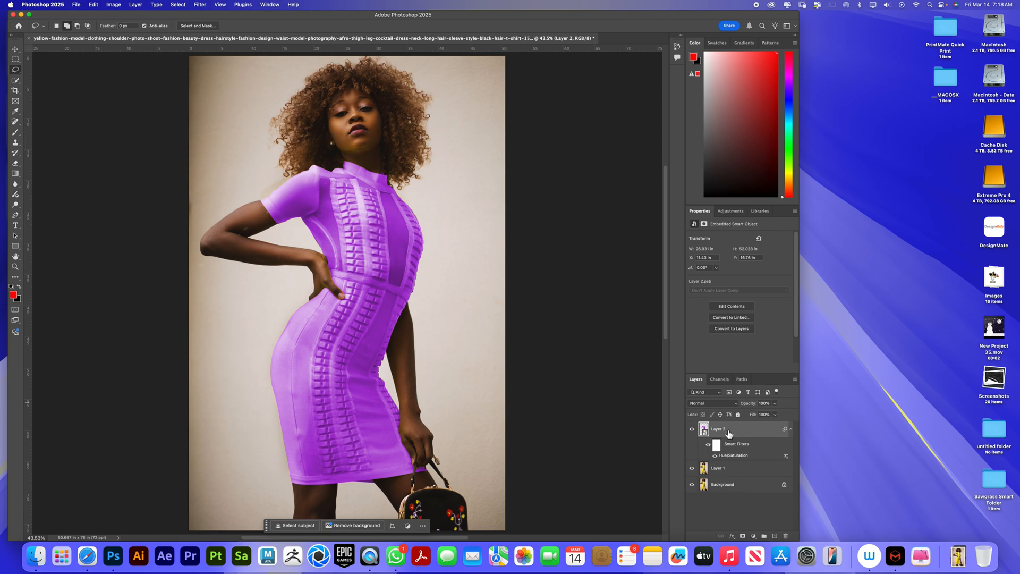
right_click(728, 433)
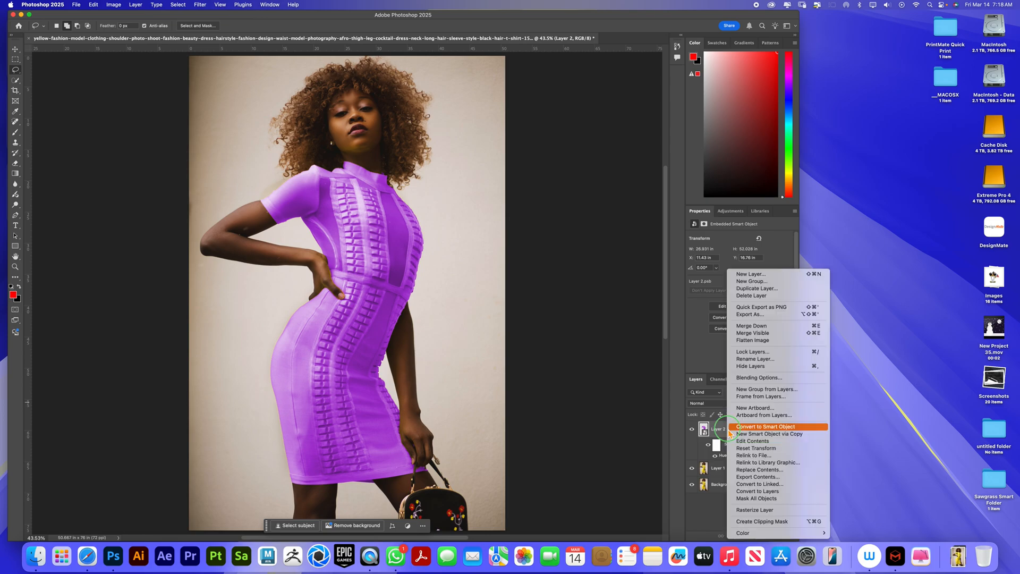
left_click(770, 431)
right_click(764, 433)
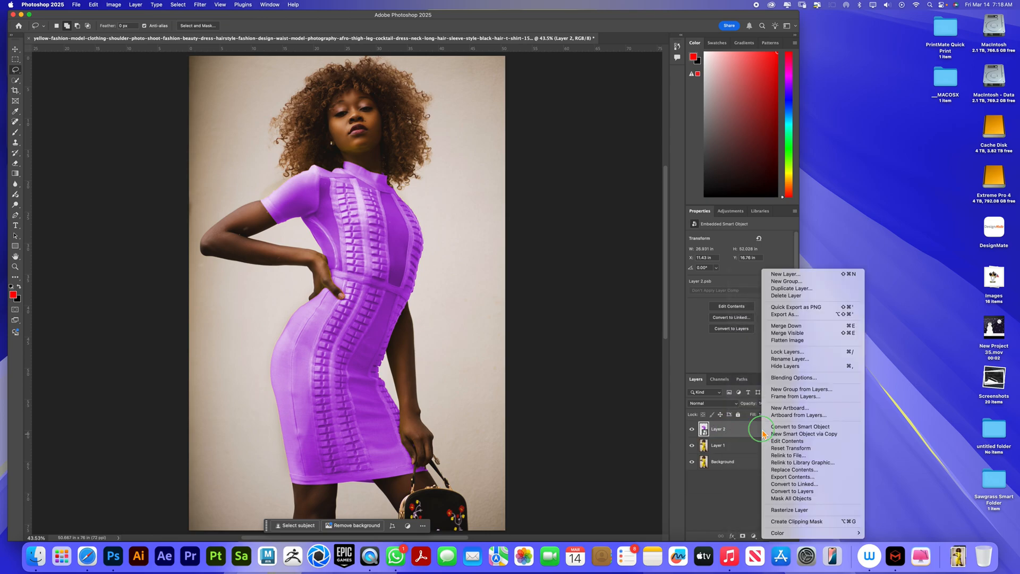
left_click(790, 509)
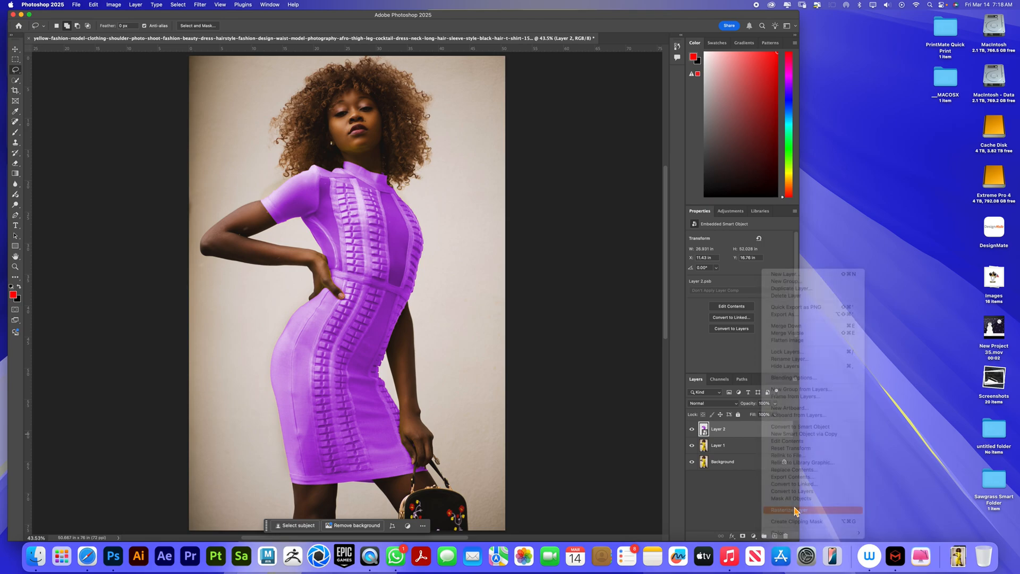
- View the matting options for the rasterized dress layer, and undo the rasterizing and the smart object conversion
left_click(200, 5)
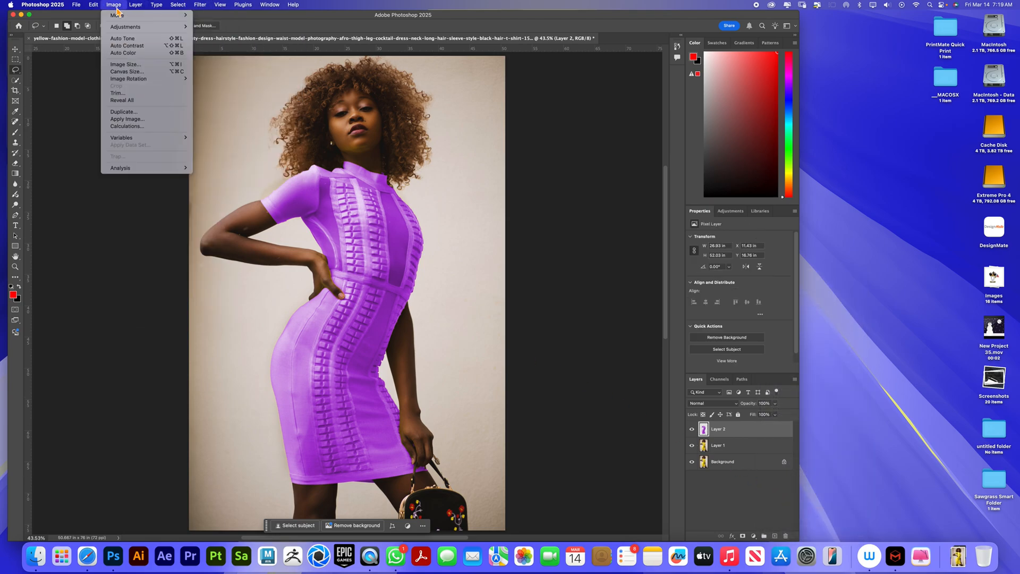
mouse_move(201, 317)
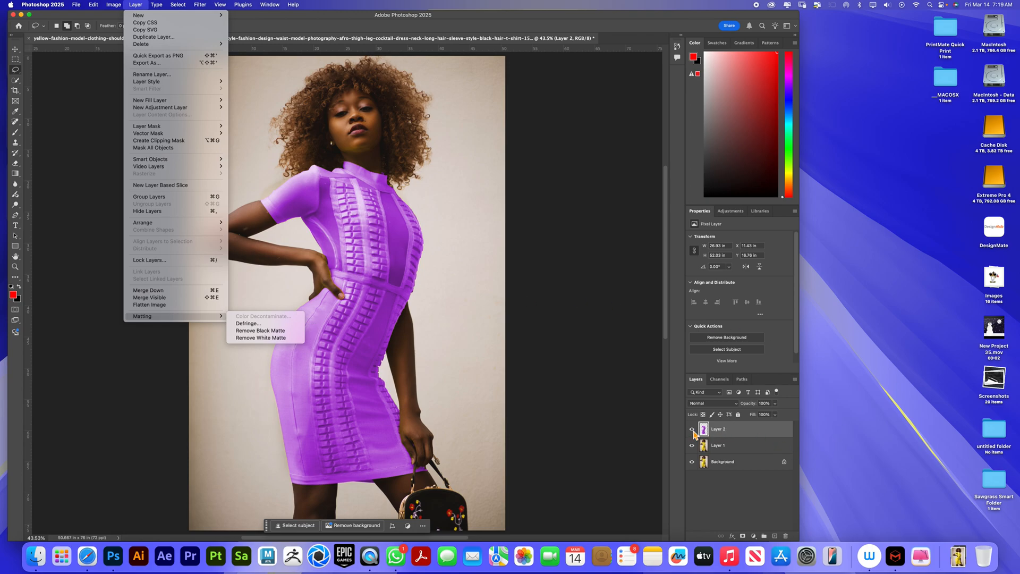
left_click(322, 28)
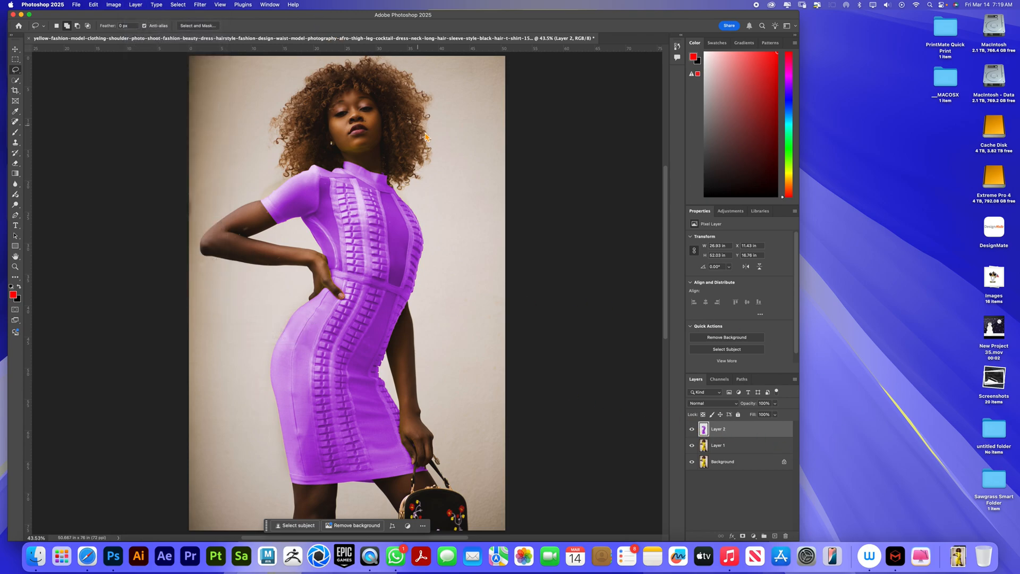
key("super+z")
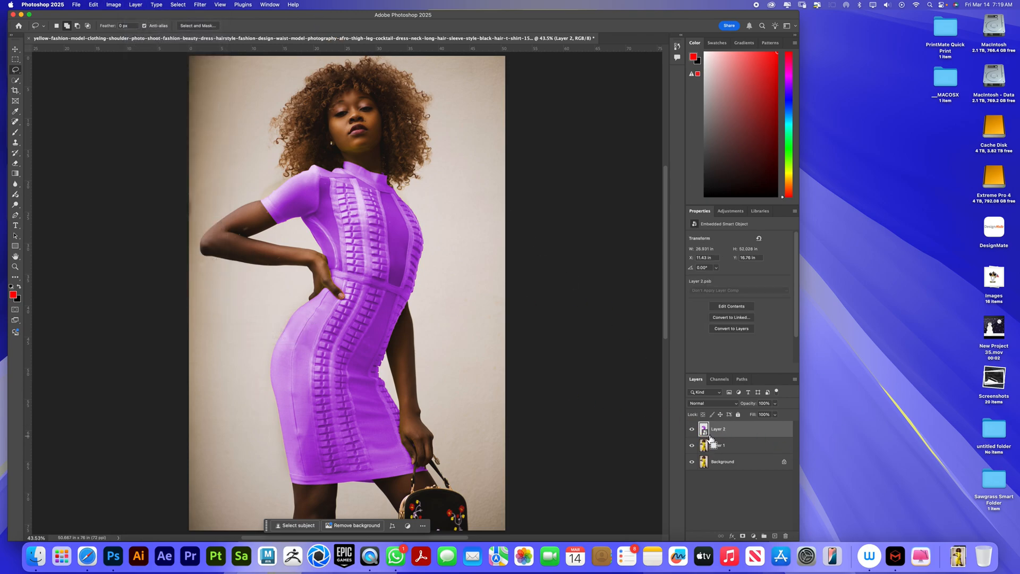
key("super+z")
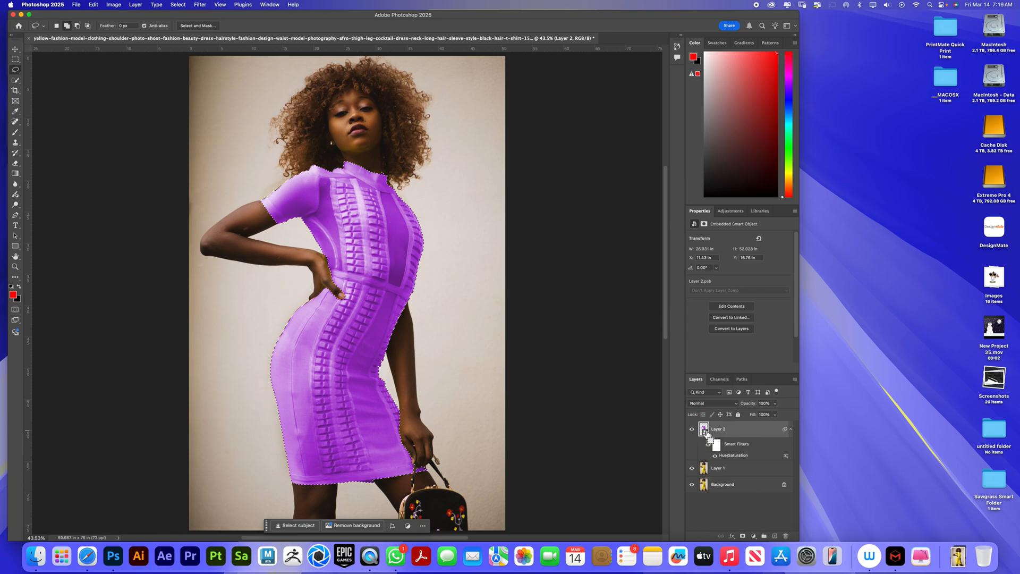
- Hide the purple dress smart object and make Layer 1 the active layer
left_click(704, 429, "super")
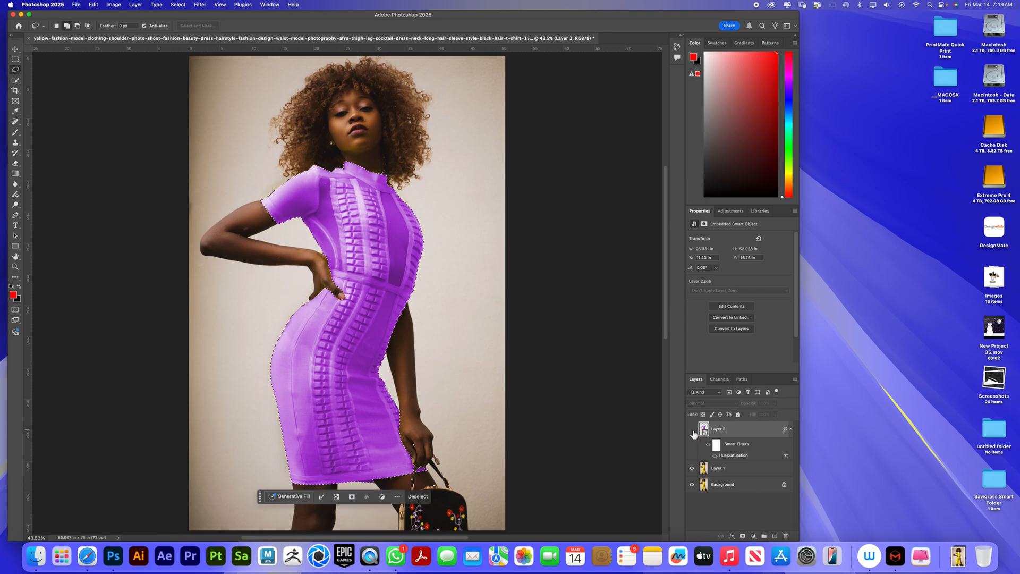
left_click(692, 429)
left_click(724, 469)
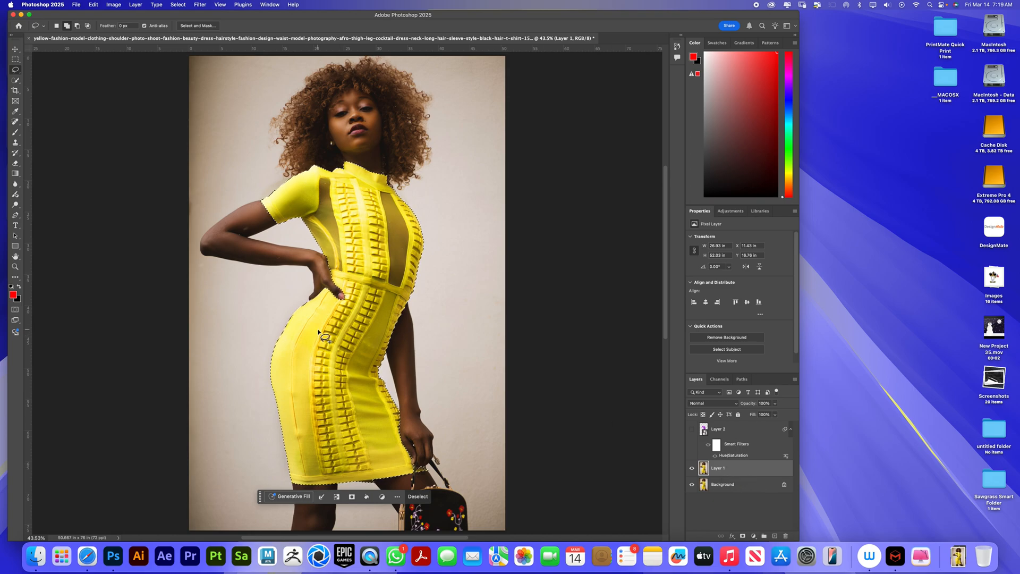
- Duplicate the whole Layer 1 and load the dress outline from the smart object as a selection
left_click(604, 426)
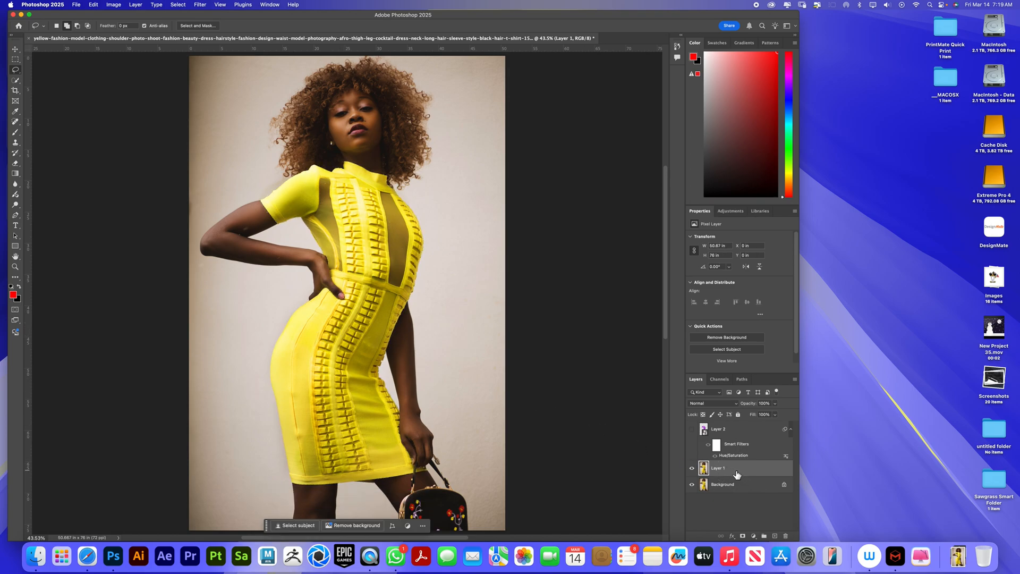
key("super+j")
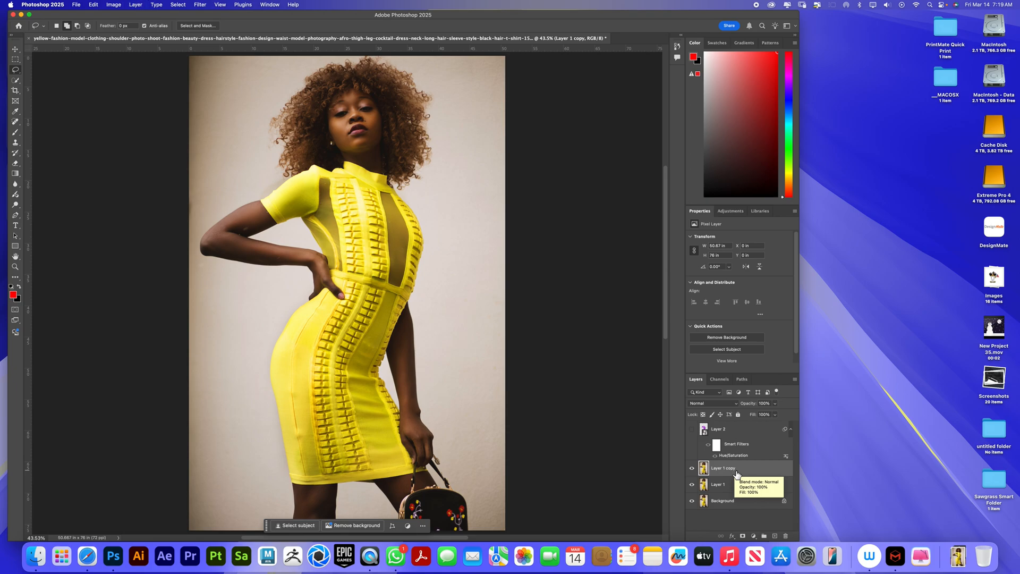
left_click(704, 429, "super")
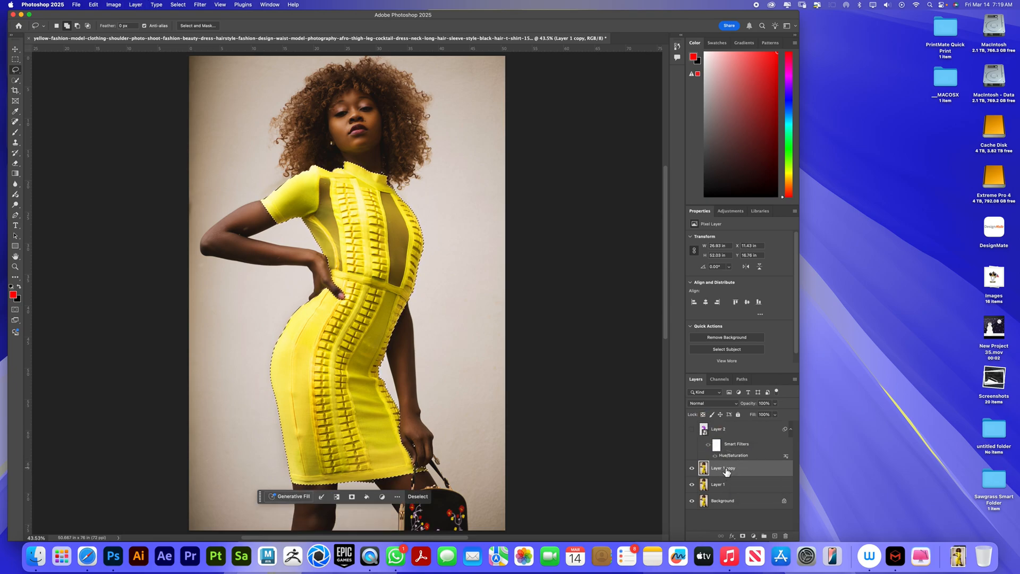
- Try colorizing the selected dress on the duplicated photo layer with Hue/Saturation
left_click(114, 5)
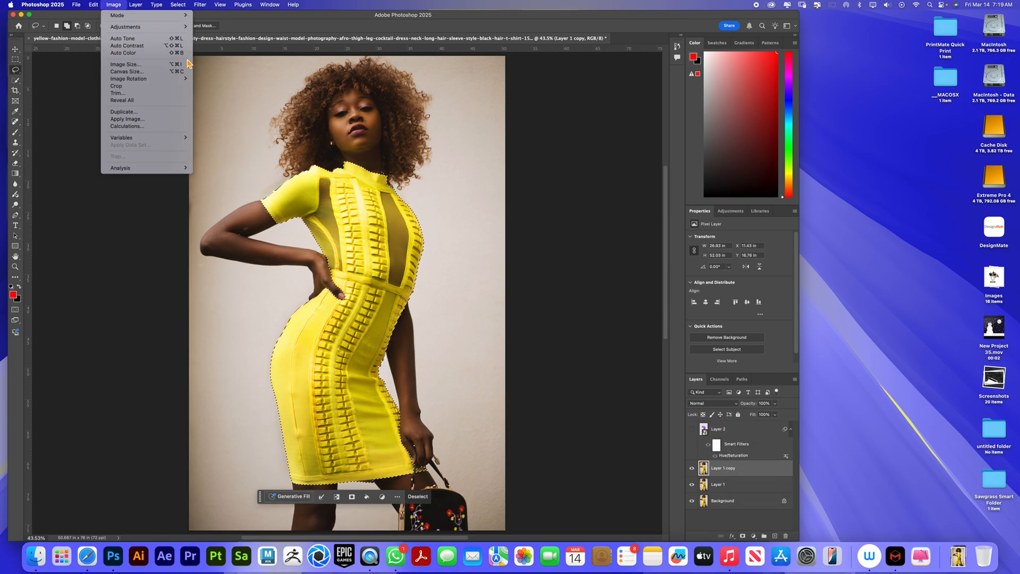
mouse_move(187, 29)
left_click(223, 68)
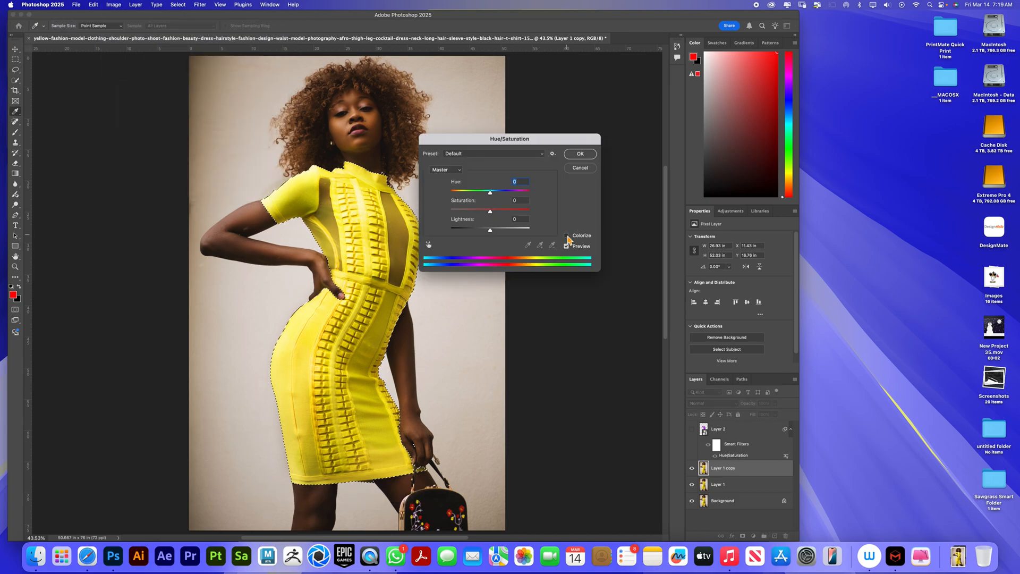
left_click(567, 236)
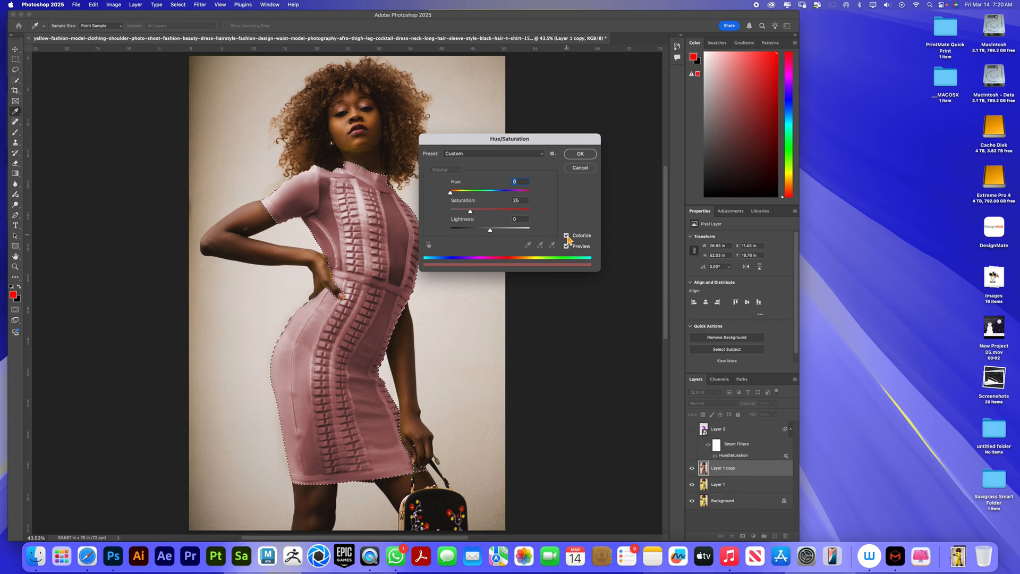
left_click(590, 169)
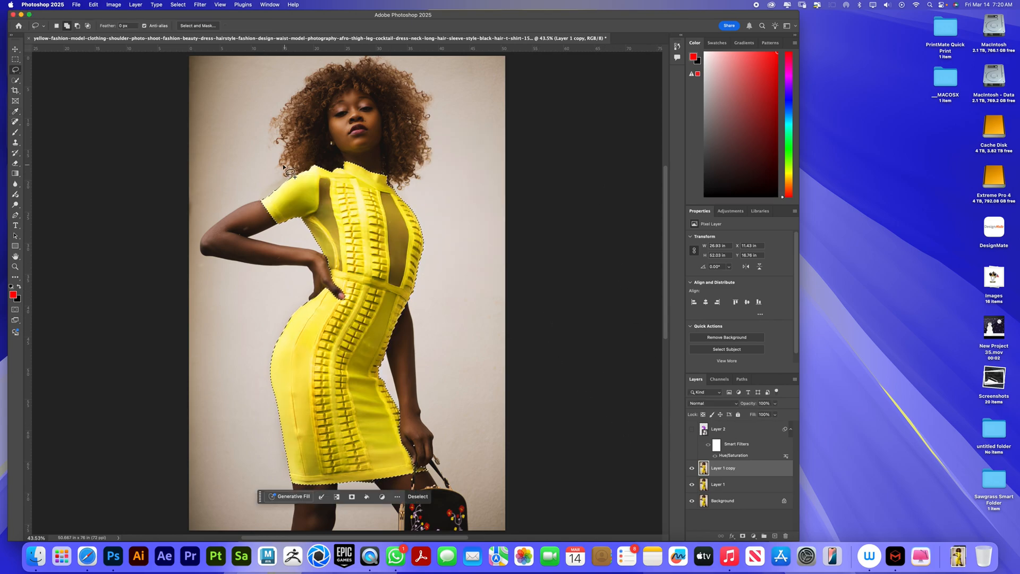
left_click(114, 5)
mouse_move(157, 32)
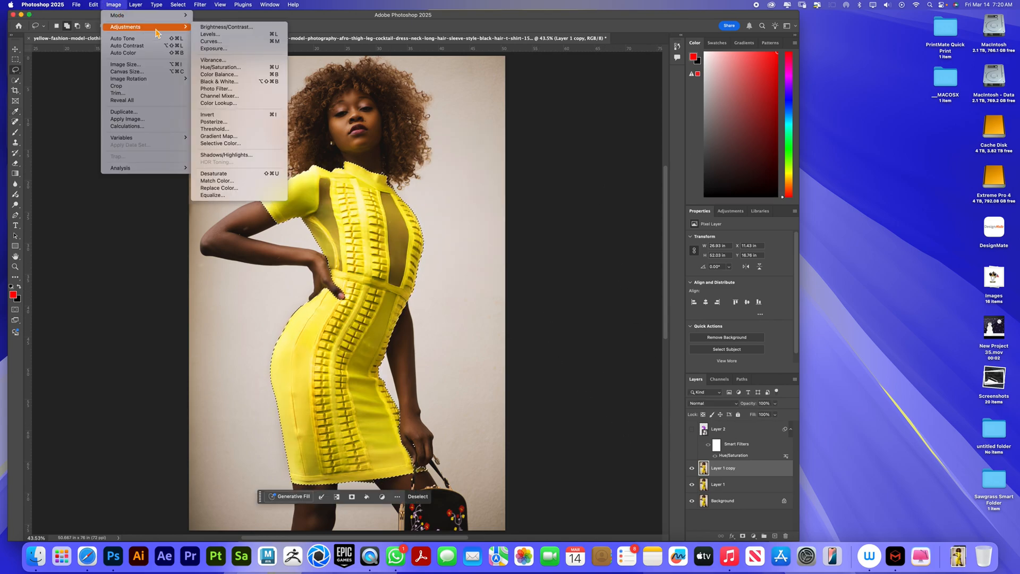
left_click(210, 16)
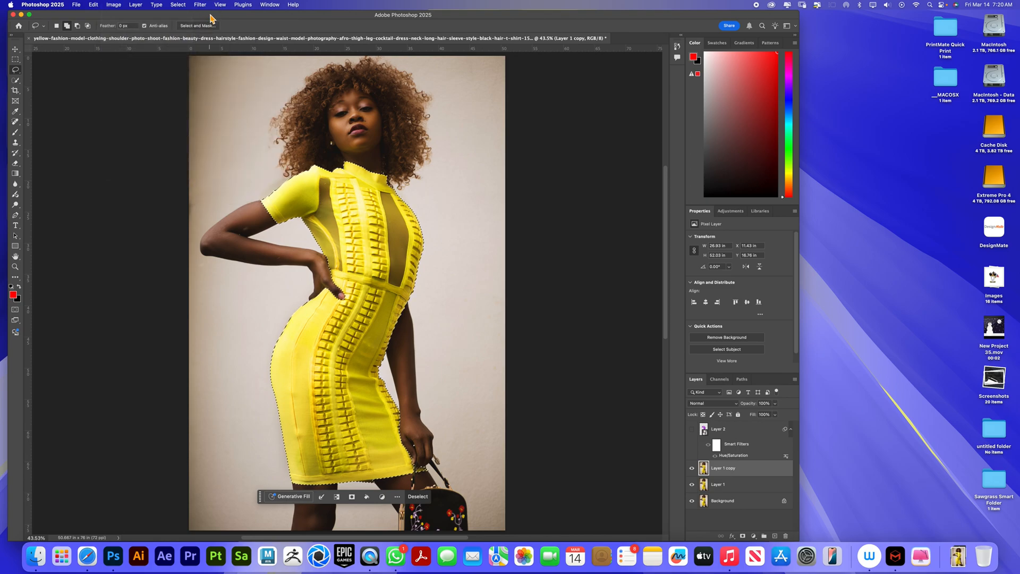
key("super+1")
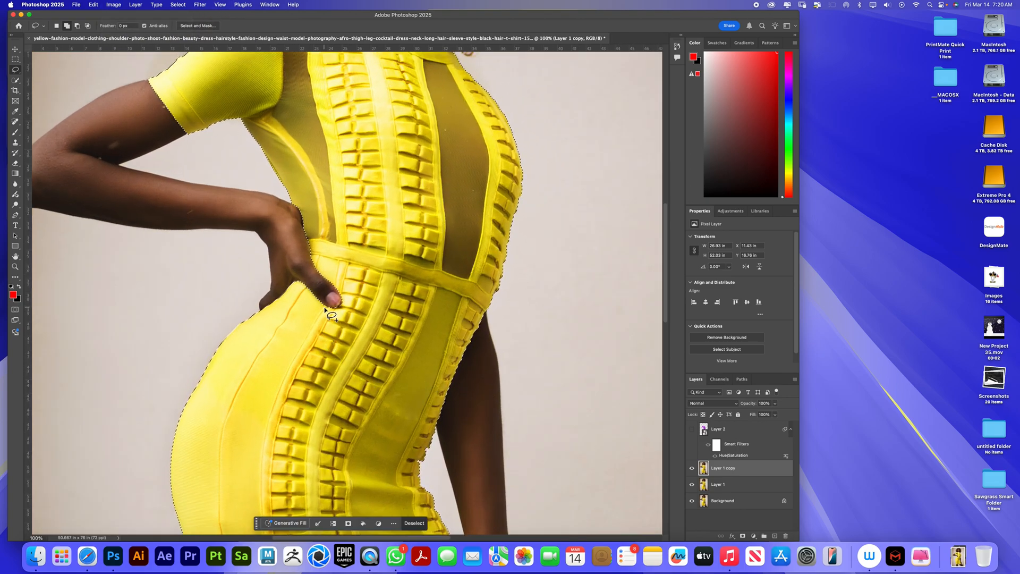
- Try growing the dress selection into adjacent similar tones, and undo it
left_click(113, 4)
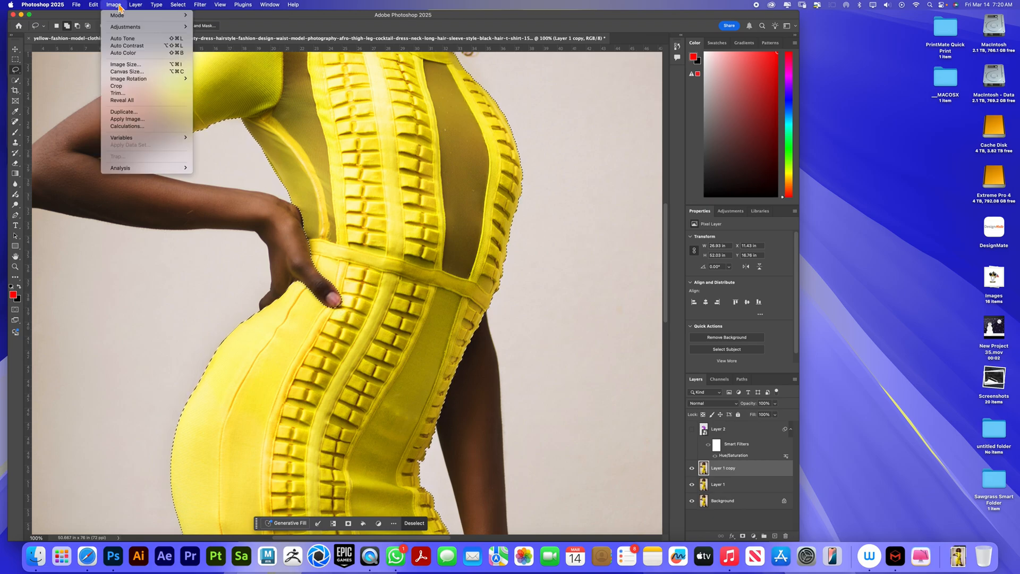
left_click(149, 30)
mouse_move(171, 32)
mouse_move(178, 4)
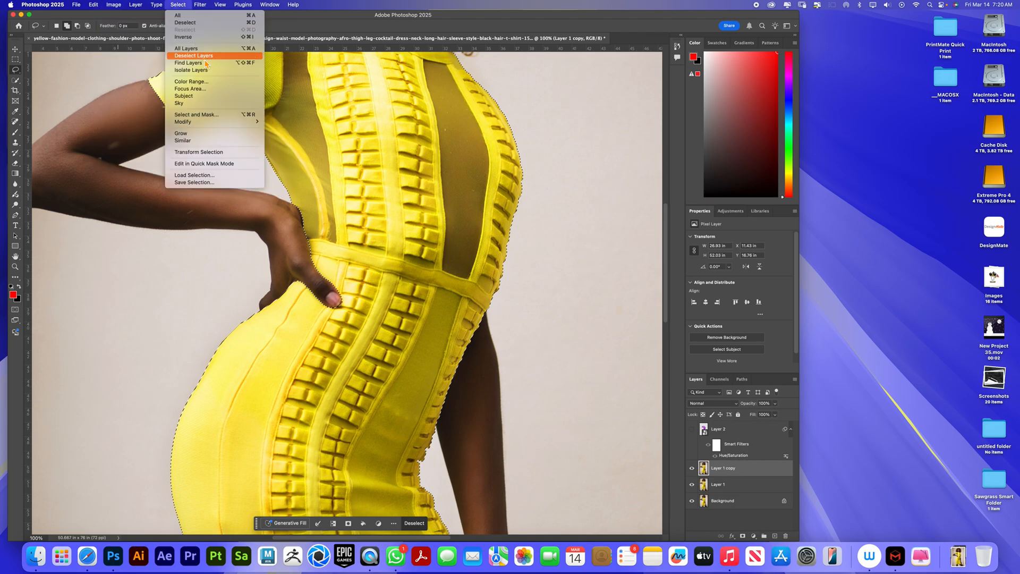
left_click(217, 135)
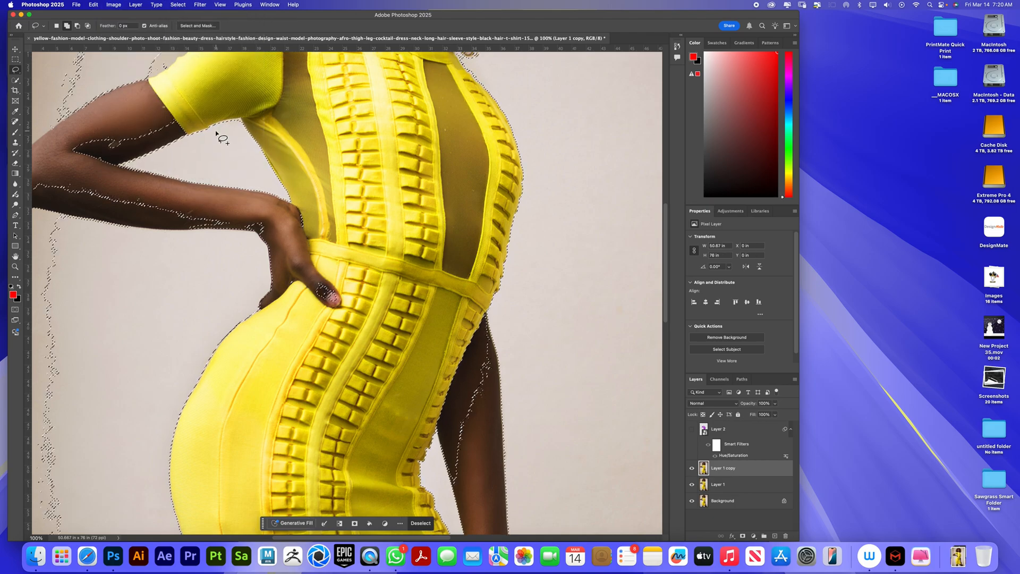
key("super+z")
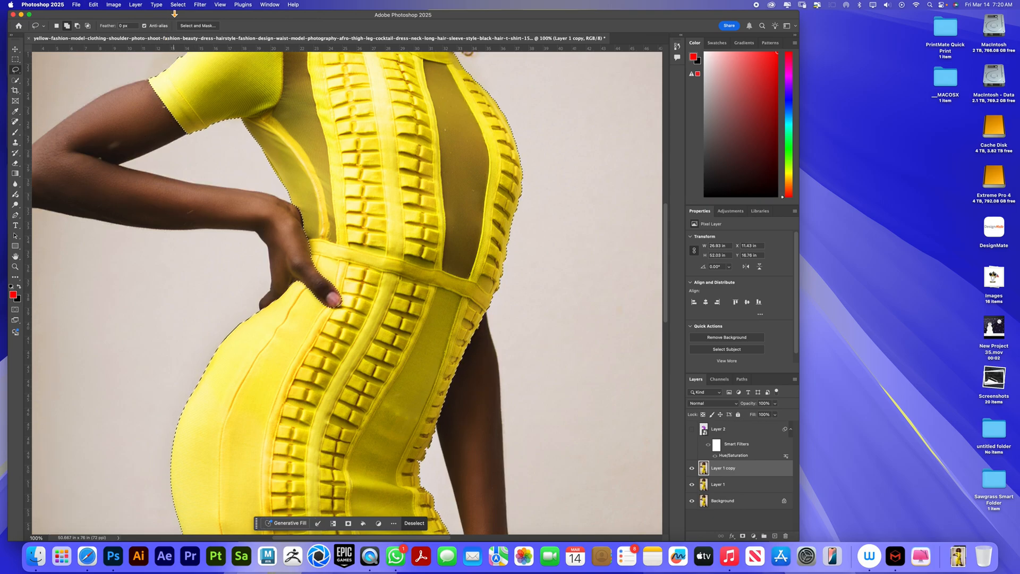
- Expand the dress selection by 1 pixel and copy the selected dress from Layer 1 copy onto a new layer
left_click(136, 5)
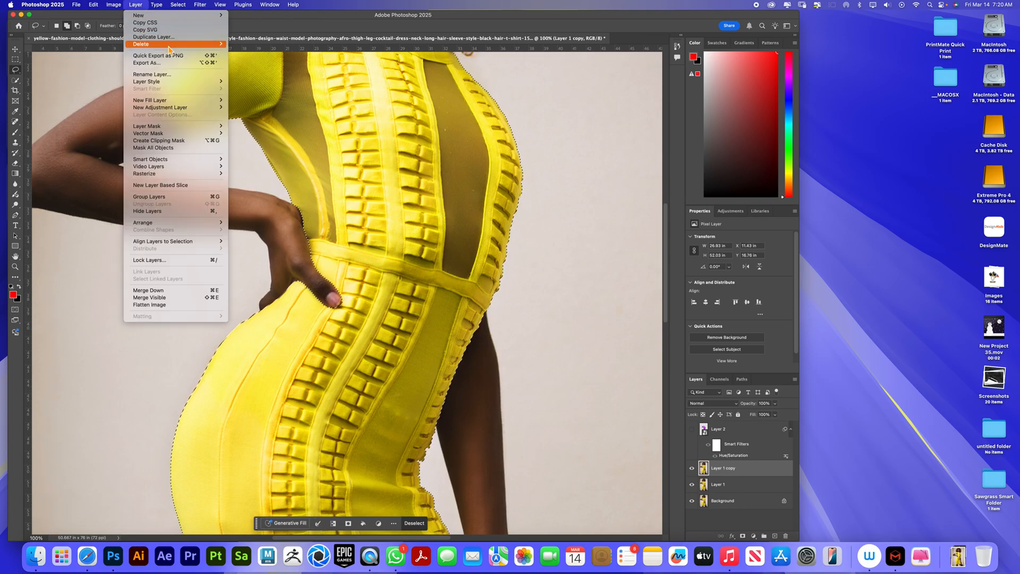
mouse_move(118, 9)
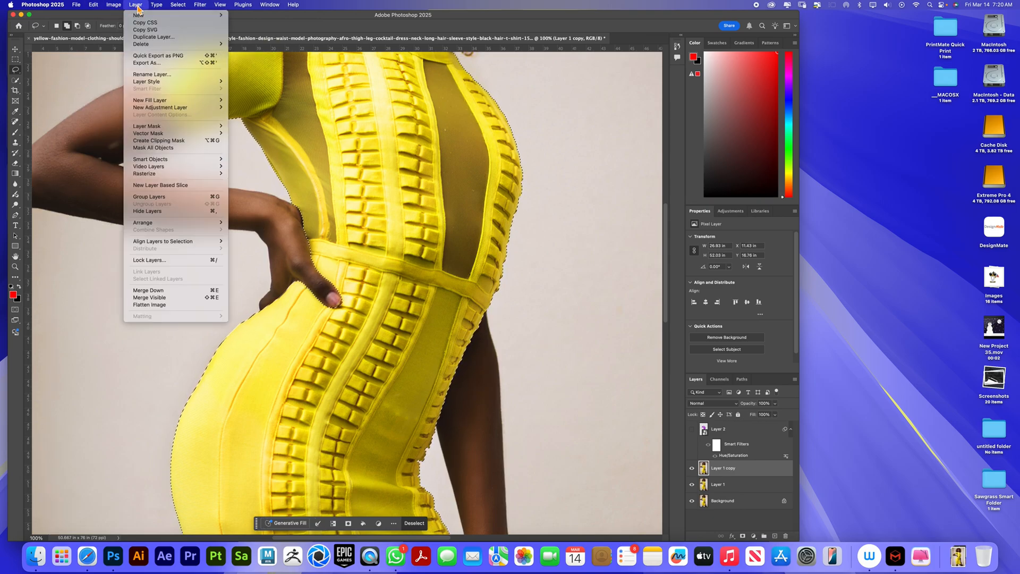
mouse_move(201, 85)
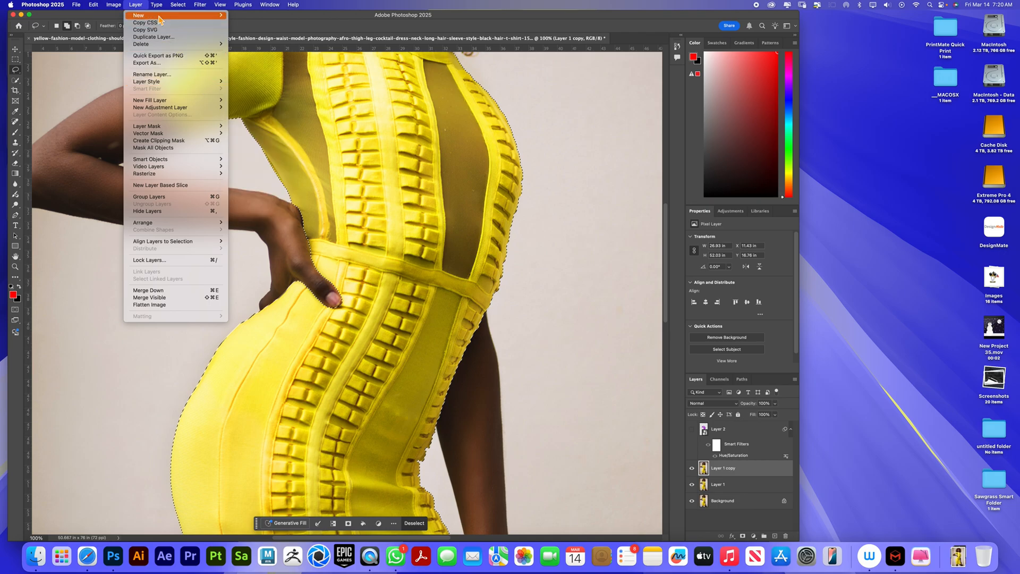
mouse_move(178, 5)
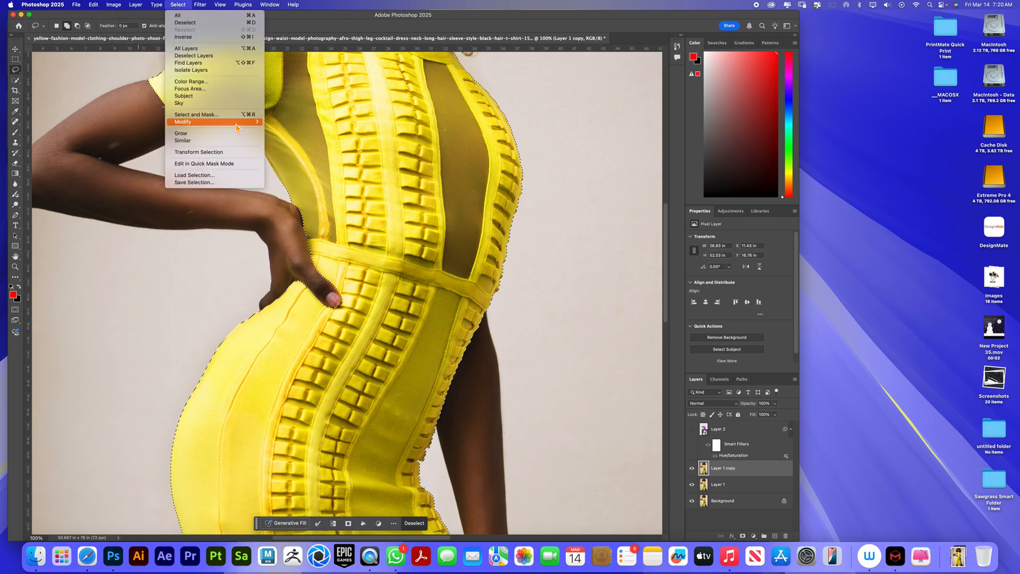
mouse_move(236, 127)
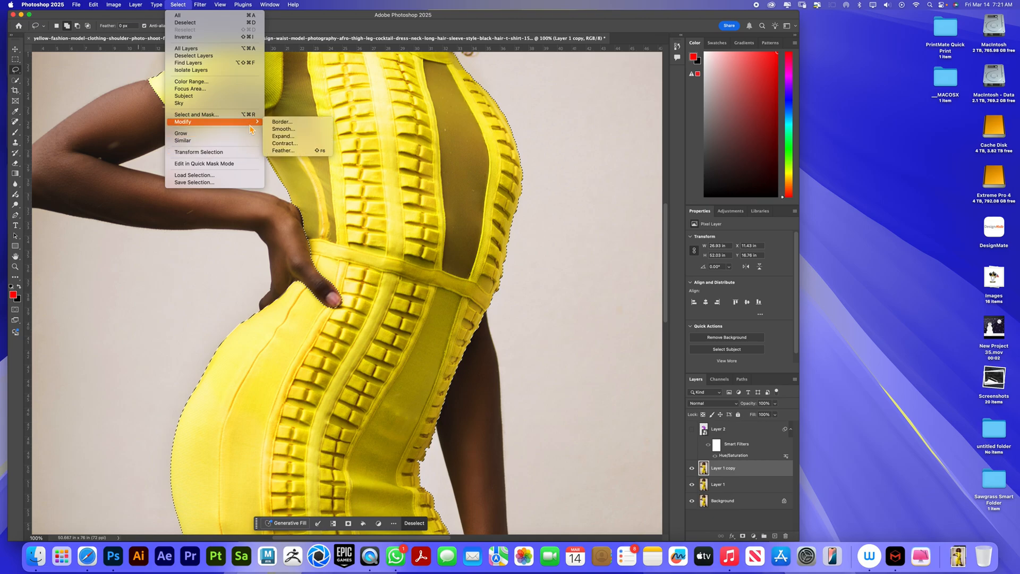
left_click(294, 141)
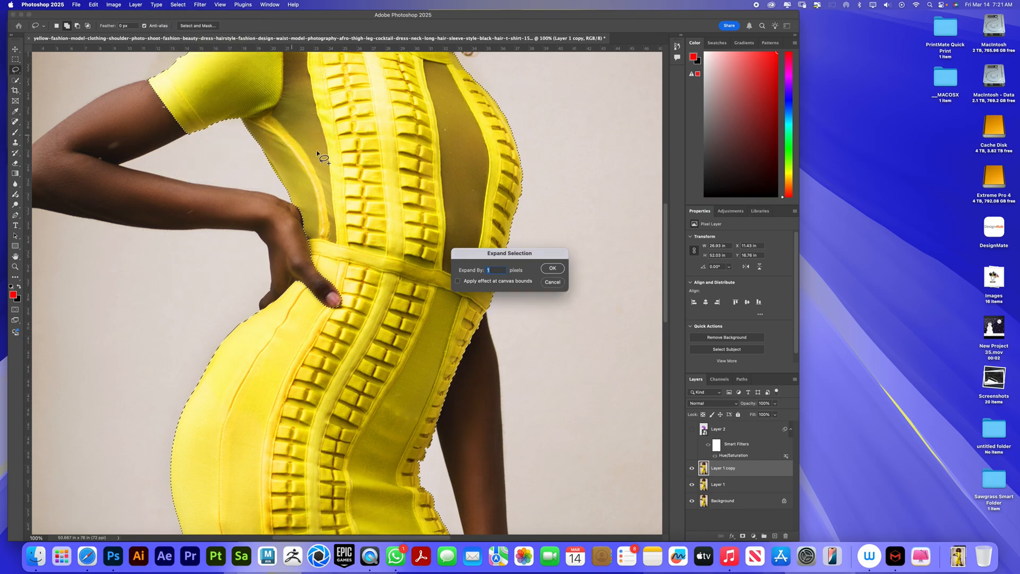
left_click(553, 269)
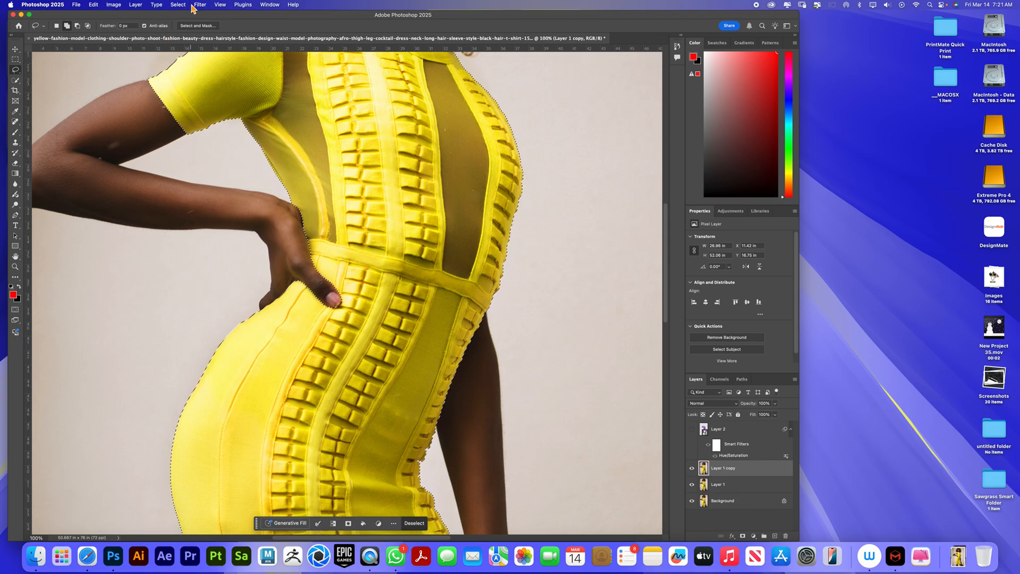
key("super+j")
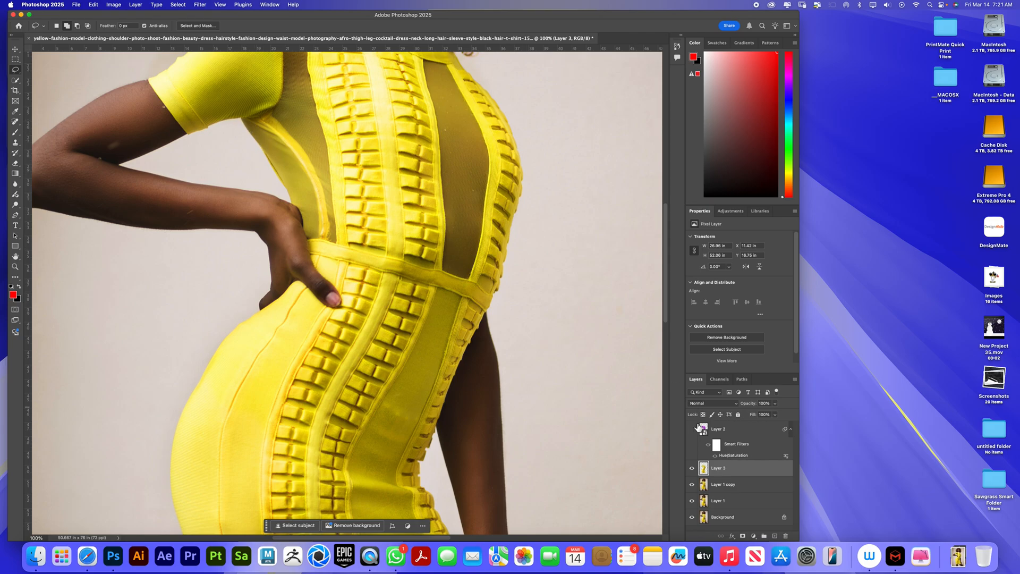
- Show the purple dress smart object, and view the options for its smart filters and for Layer 3
left_click(692, 429)
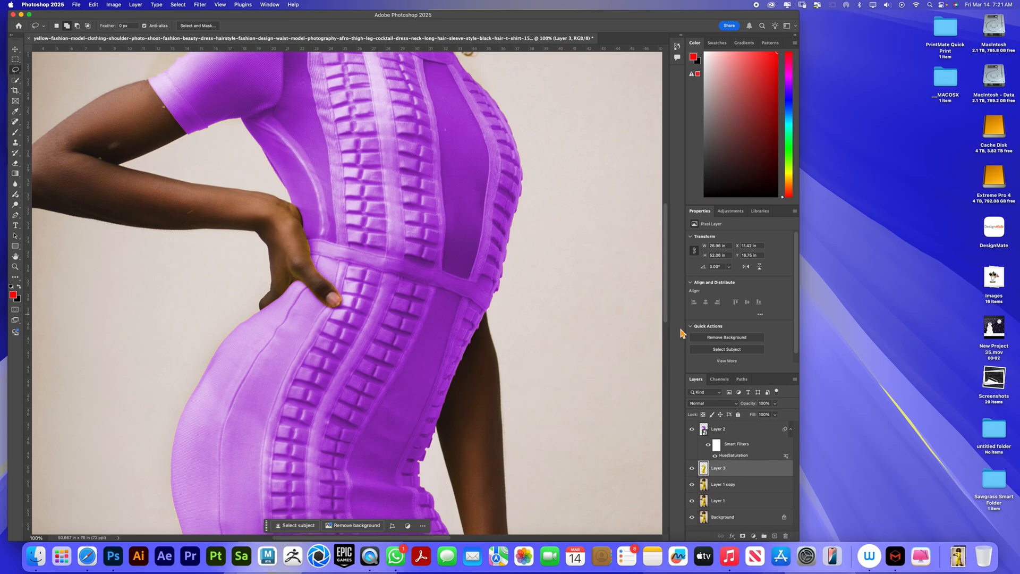
left_click_drag(668, 303, 684, 417)
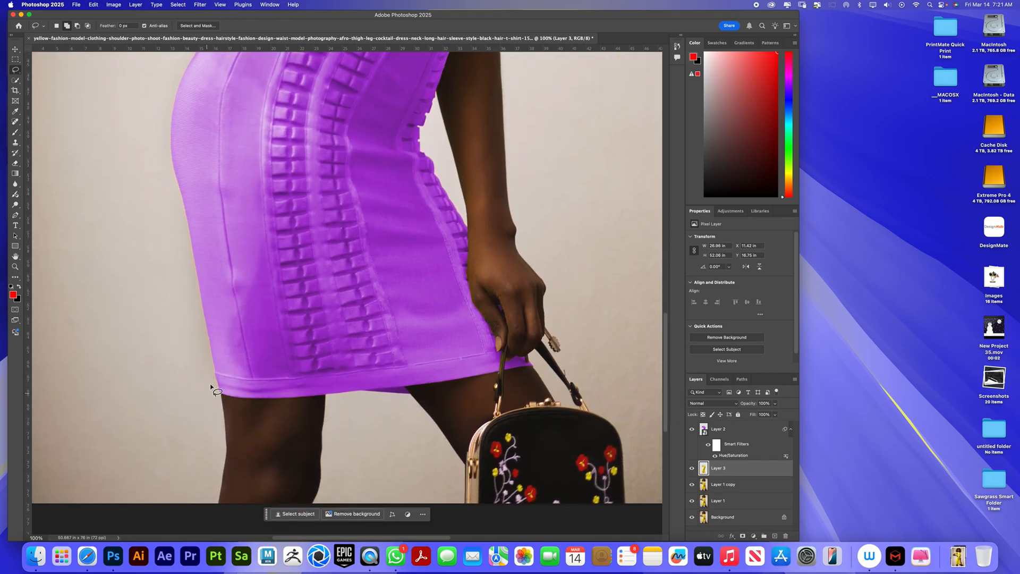
left_click(738, 447)
right_click(736, 446)
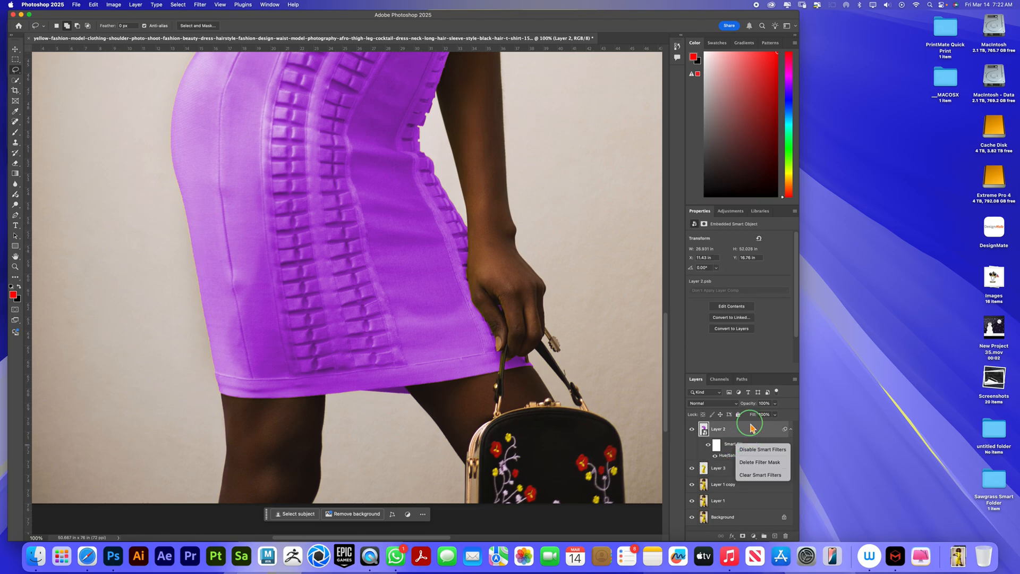
left_click(755, 396)
double_click(730, 455)
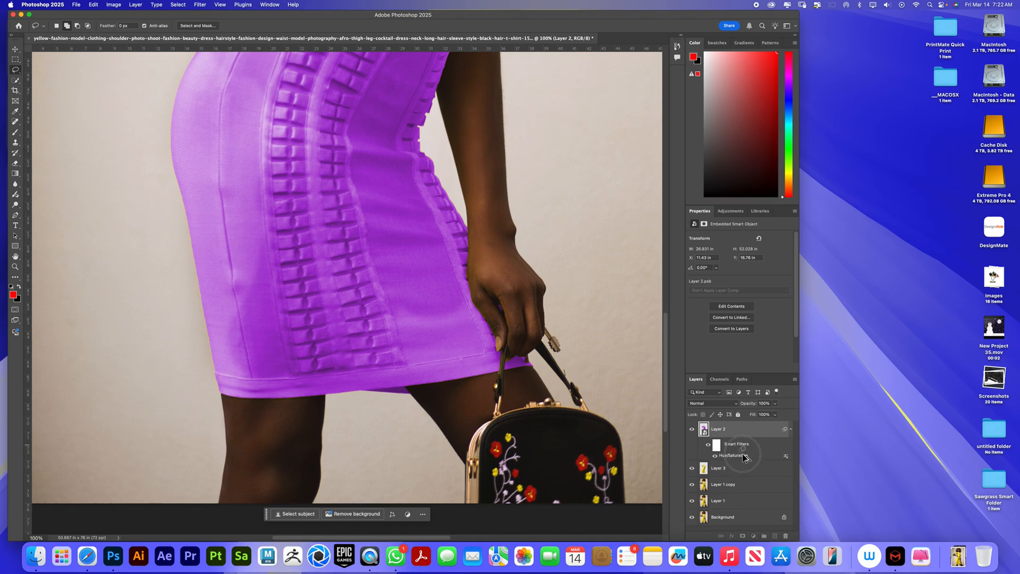
left_click(743, 473)
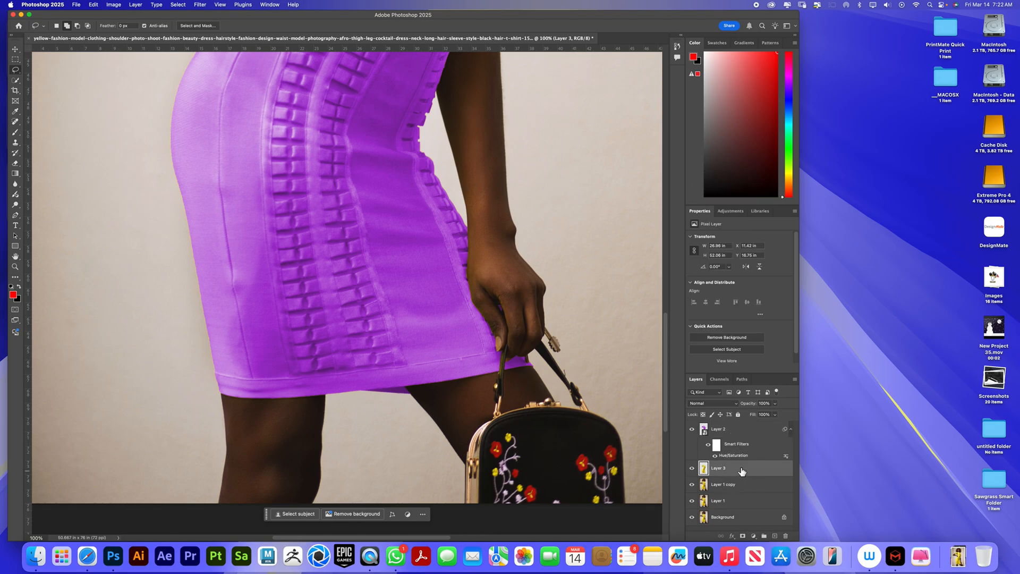
right_click(742, 472)
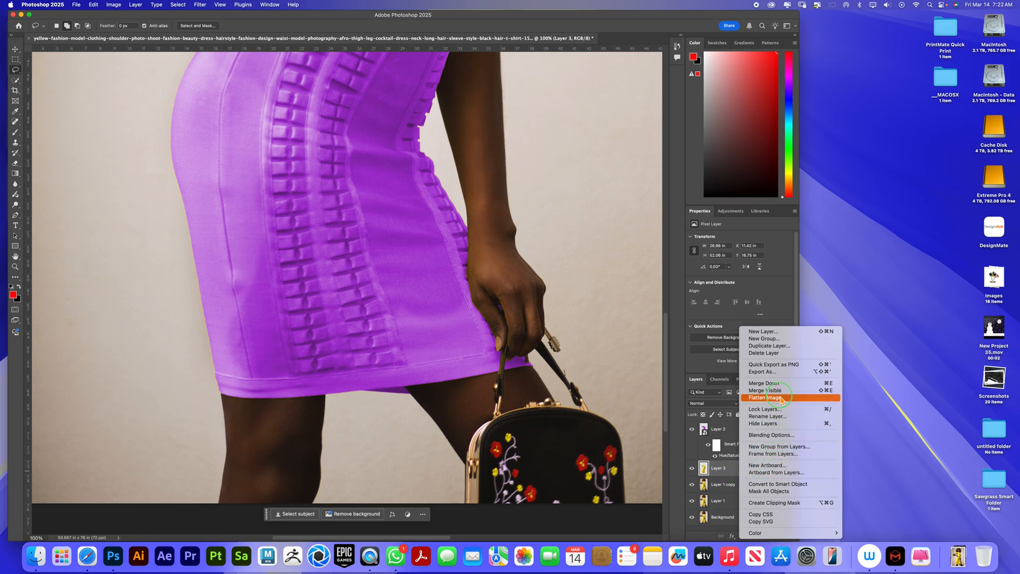
left_click(797, 277)
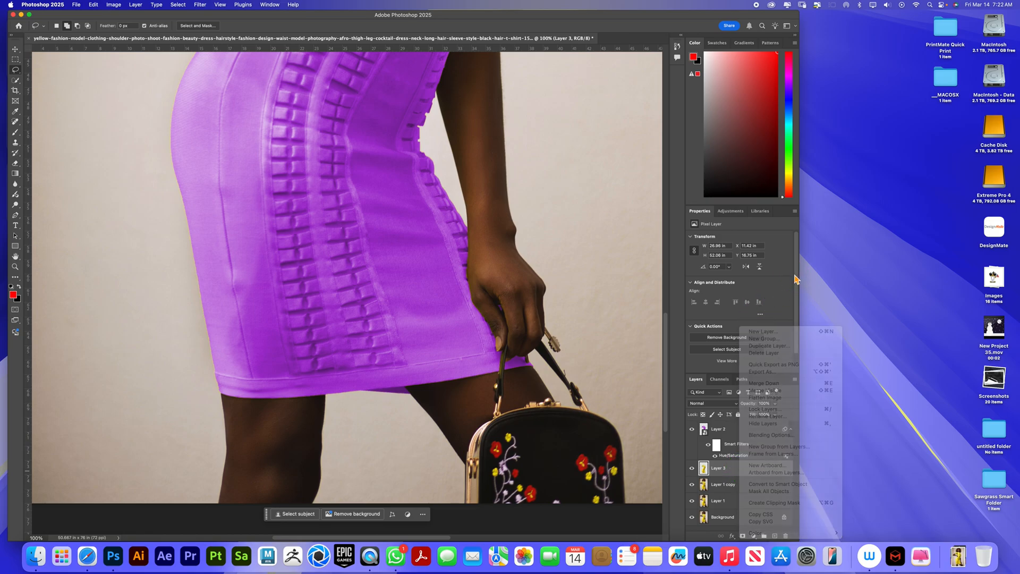
- Convert Layer 3 to a smart object and copy Layer 2's Hue/Saturation smart filter onto it
left_click(692, 429)
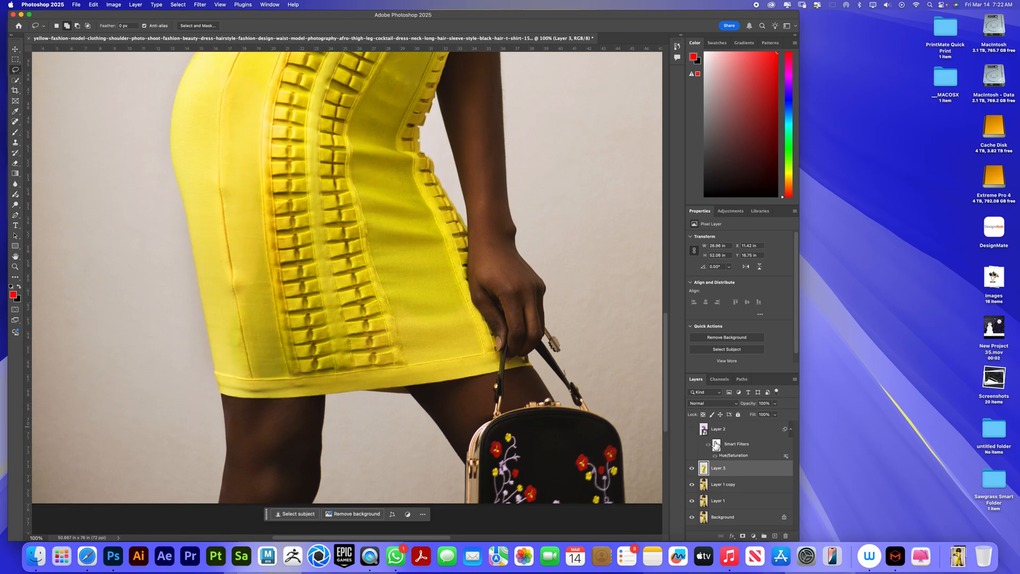
right_click(732, 466)
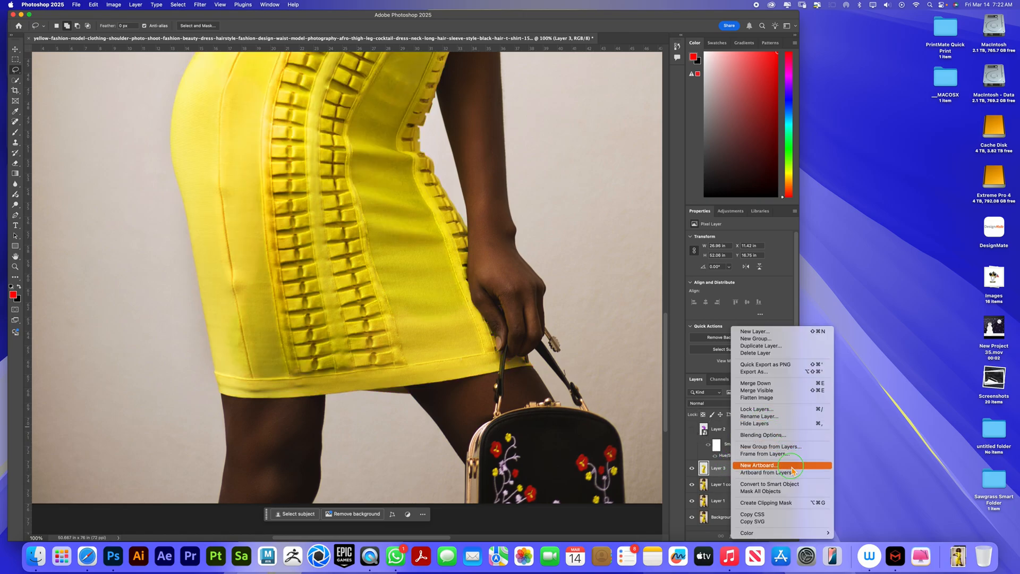
left_click(788, 484)
left_click(692, 428)
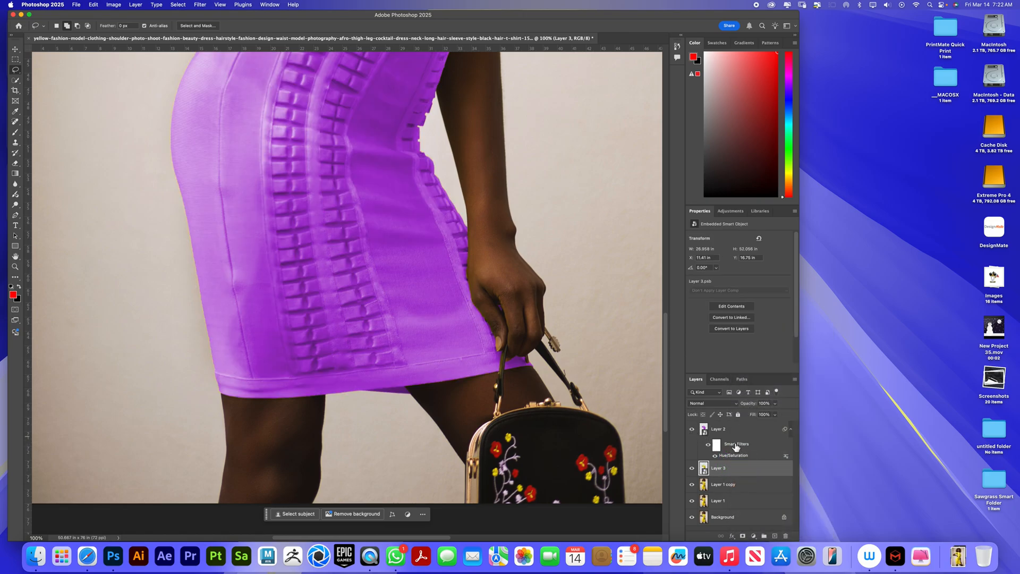
left_click(736, 448)
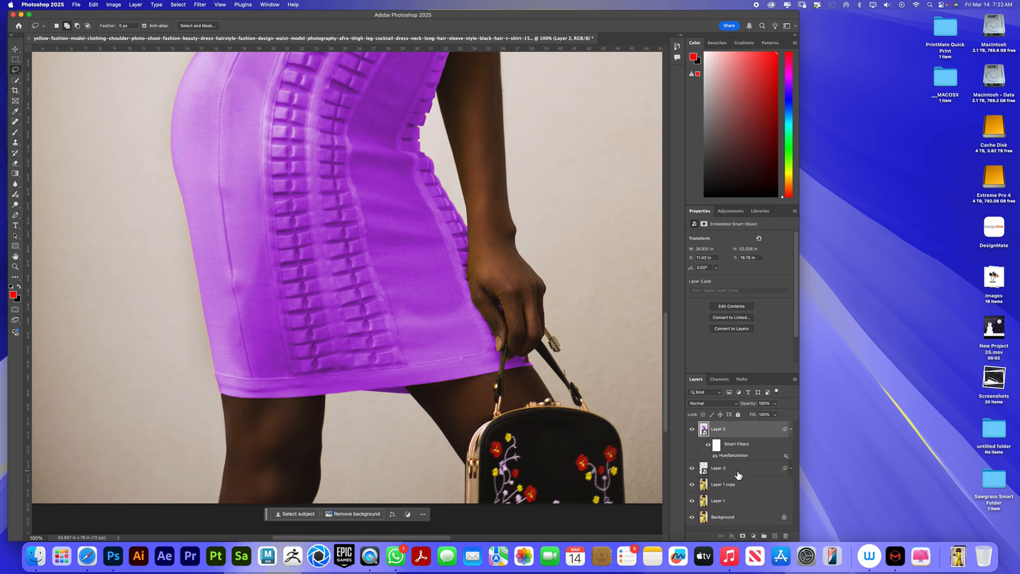
- Toggle Layer 2's visibility repeatedly to compare its dress edges around the hem with the expanded Layer 3
left_click(692, 429)
left_click(692, 430)
left_click(693, 430)
left_click(692, 430)
left_click(693, 430)
left_click(693, 430)
left_click(693, 431)
left_click(693, 430)
left_click(693, 431)
left_click(692, 431)
left_click(693, 430)
- Compare the sleeve and shoulder edges of Layer 2 and Layer 3 up close by switching each layer's visibility
scroll(661, 393, "up", 10)
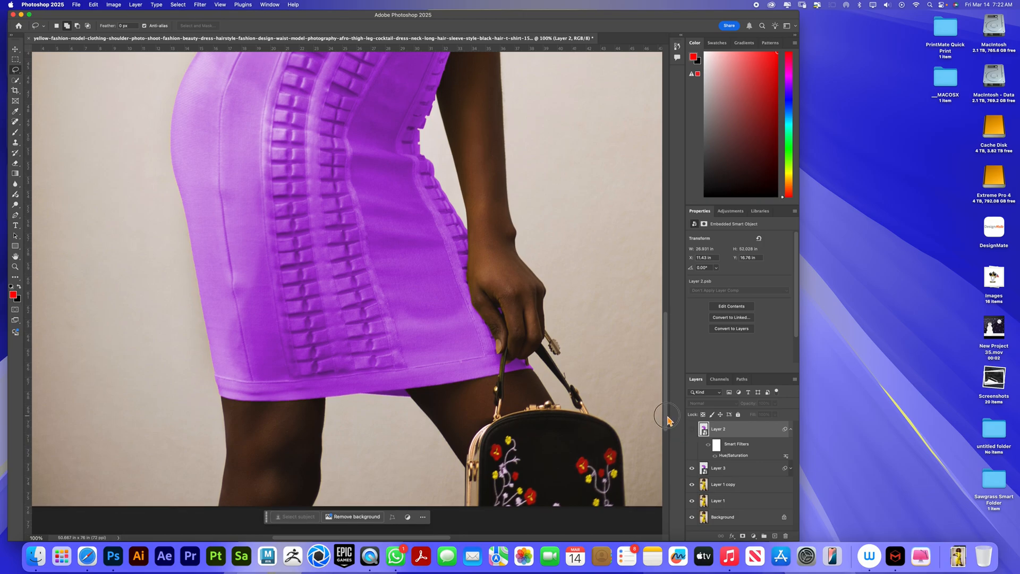
scroll(652, 309, "up", 3)
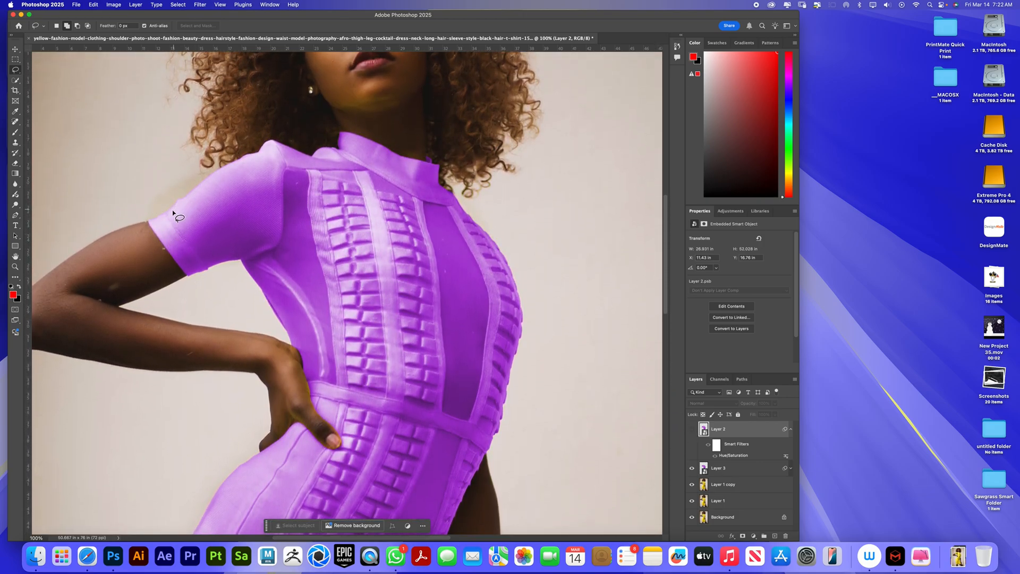
left_click(693, 429)
left_click(692, 469)
left_click(692, 469)
key("super+equal")
key("super+equal")
left_click_drag(307, 266, 393, 299)
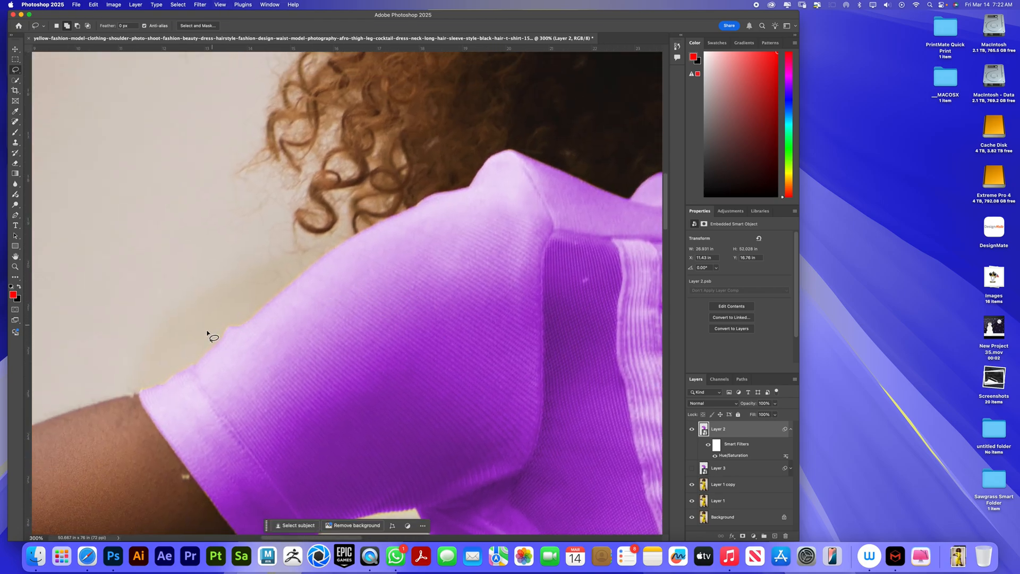
left_click(692, 430)
left_click(692, 468)
left_click(692, 430)
left_click(696, 468)
left_click(693, 468)
left_click(693, 468)
key("super+minus")
key("super+minus")
key("super+minus")
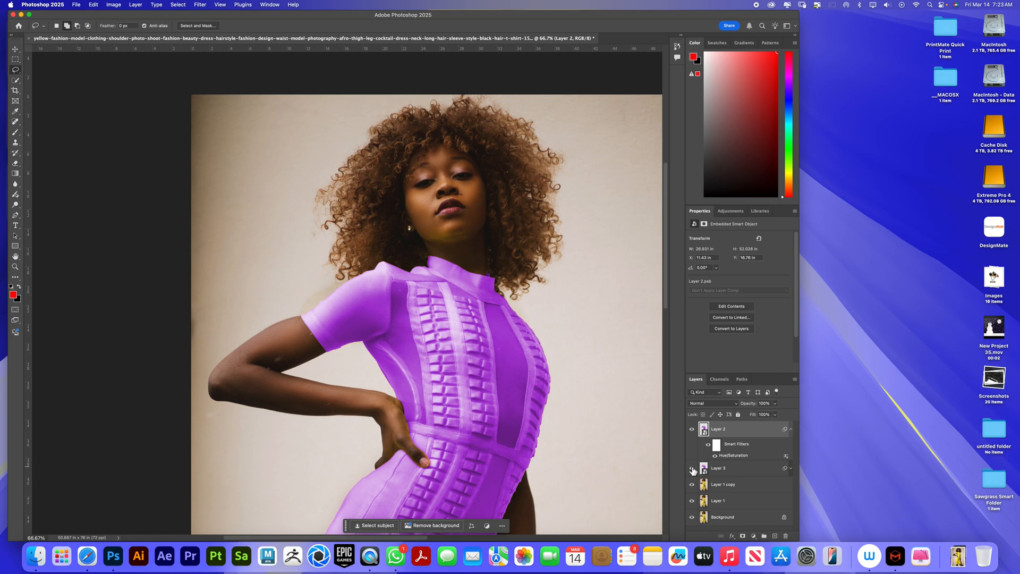
- Hide Layer 2 and recolor Layer 3 pink through its Hue/Saturation smart filter, with Hue 351, Saturation 57 and Lightness +23
left_click(790, 468)
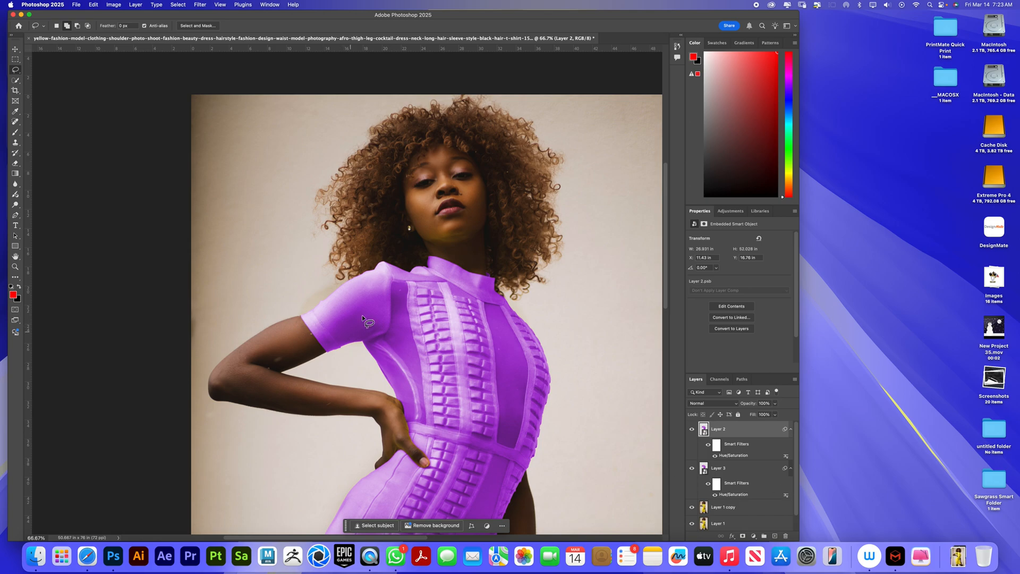
double_click(739, 495)
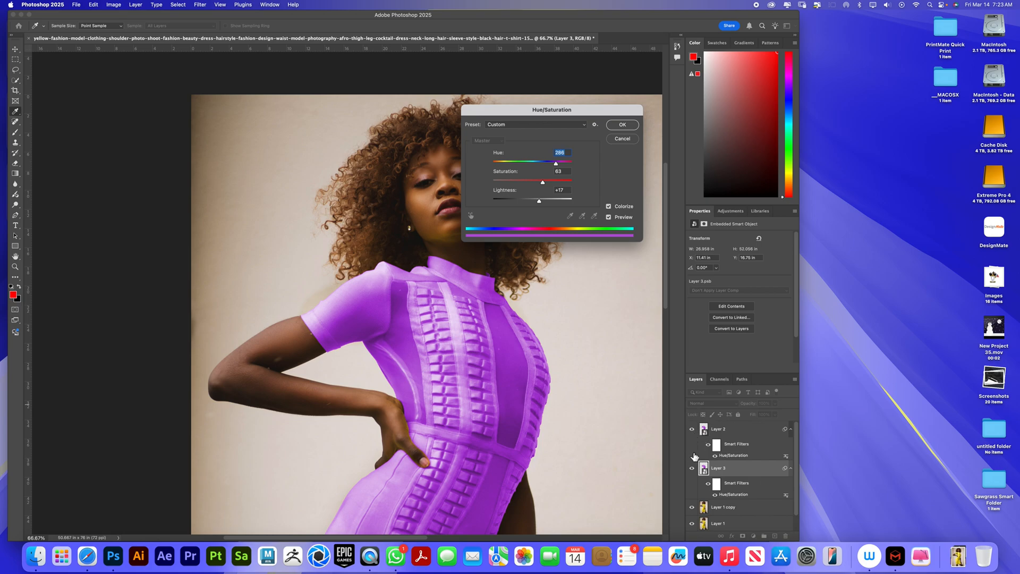
left_click(623, 139)
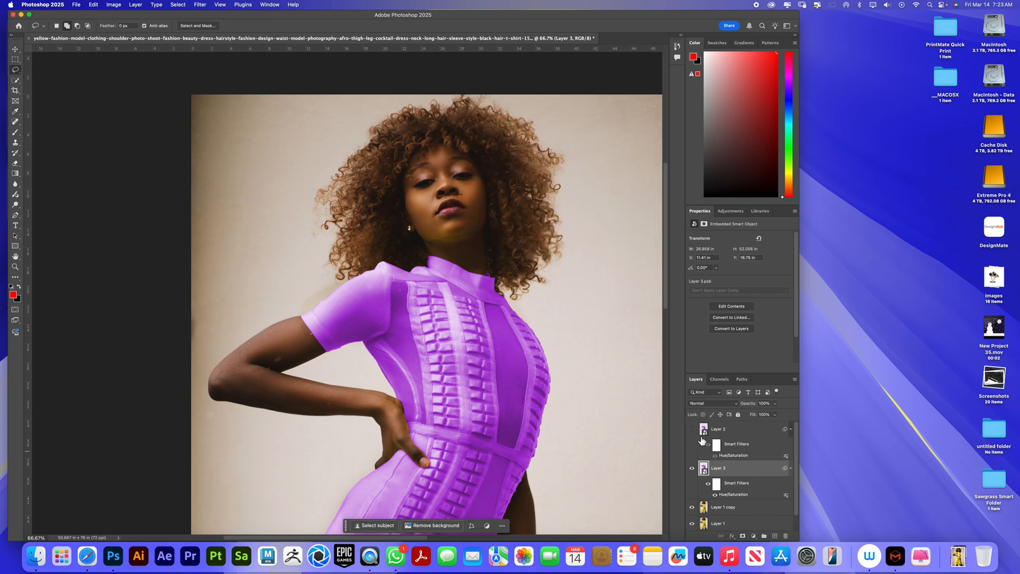
double_click(747, 496)
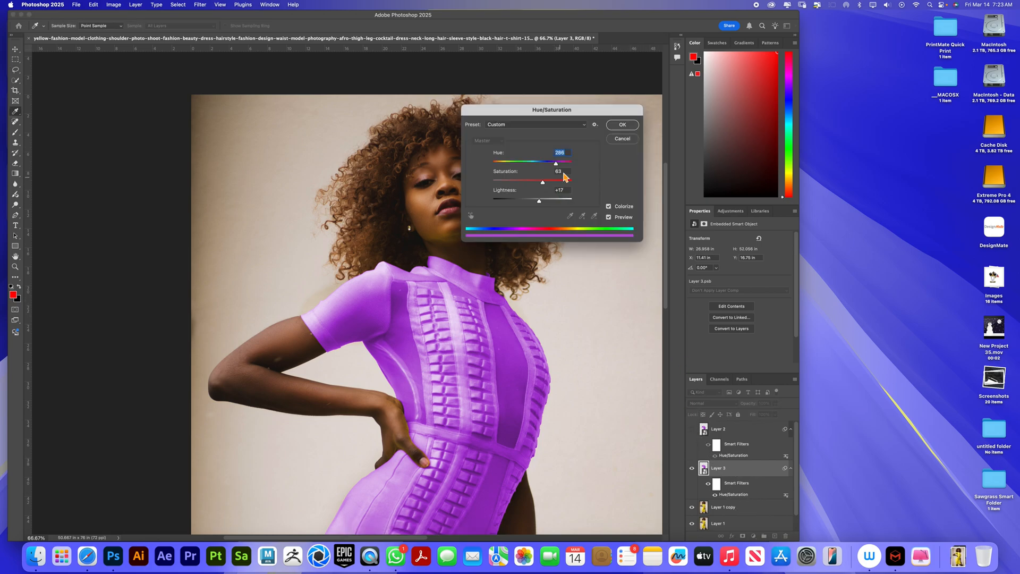
left_click_drag(558, 166, 532, 183)
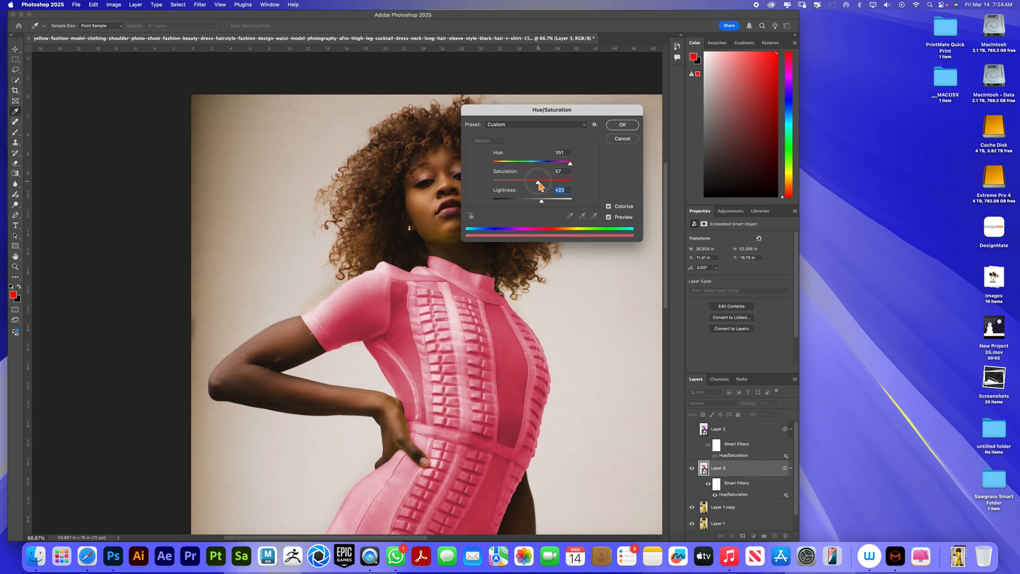
left_click(623, 125)
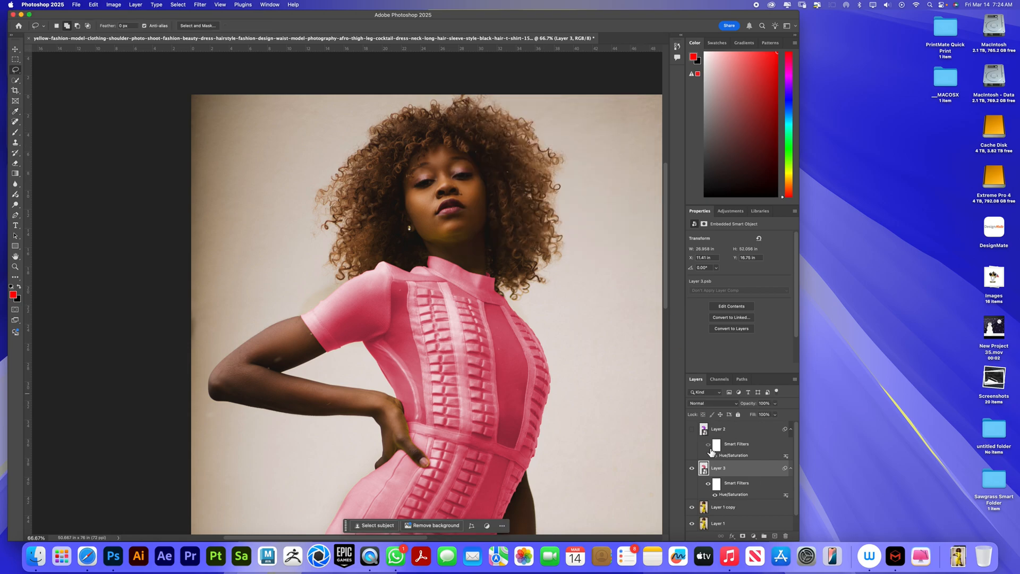
- Hide Layer 3 to compare the whole pink dress photo with the original yellow dress
key("super+minus")
key("super+minus")
key("super+minus")
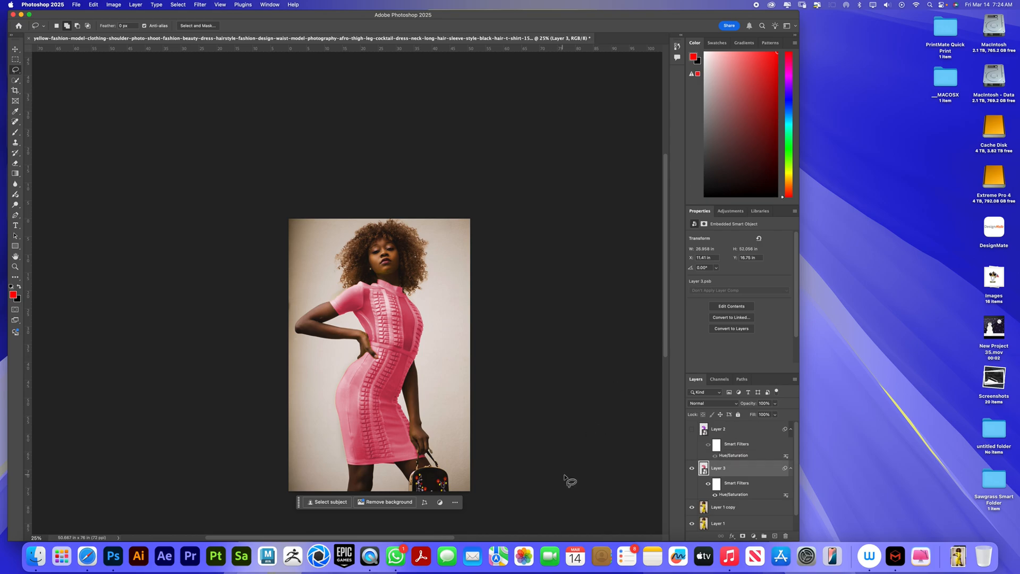
left_click(692, 468)
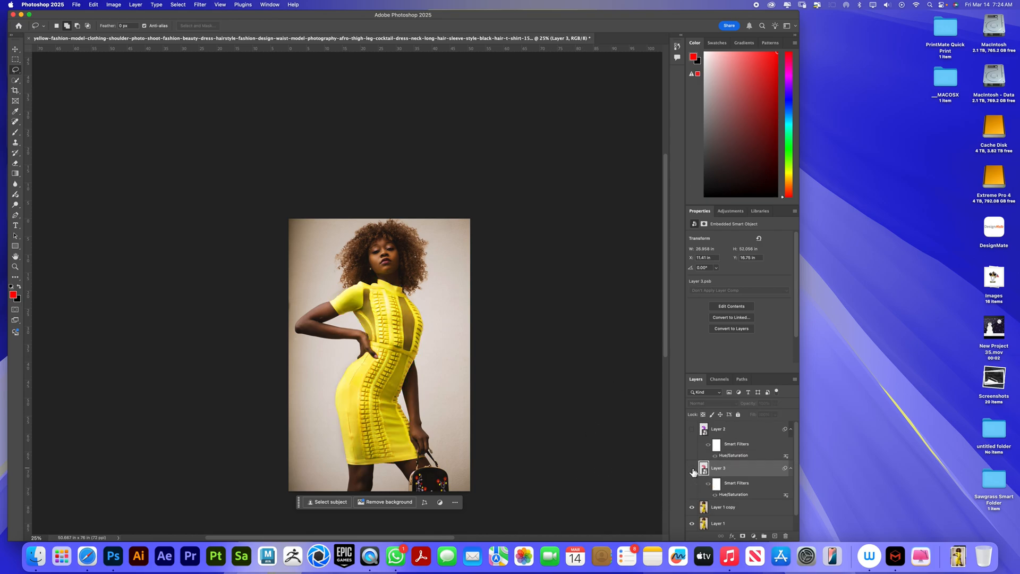
- Select the subject on Layer 1 copy, inspect the selection outline around the hair and arm up close, and deselect it
left_click(733, 510)
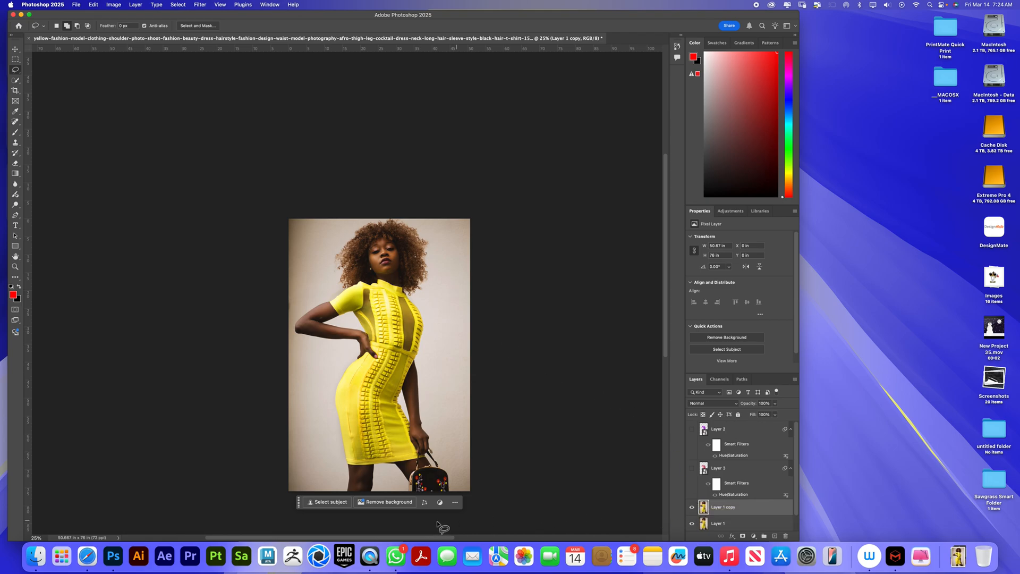
left_click(330, 504)
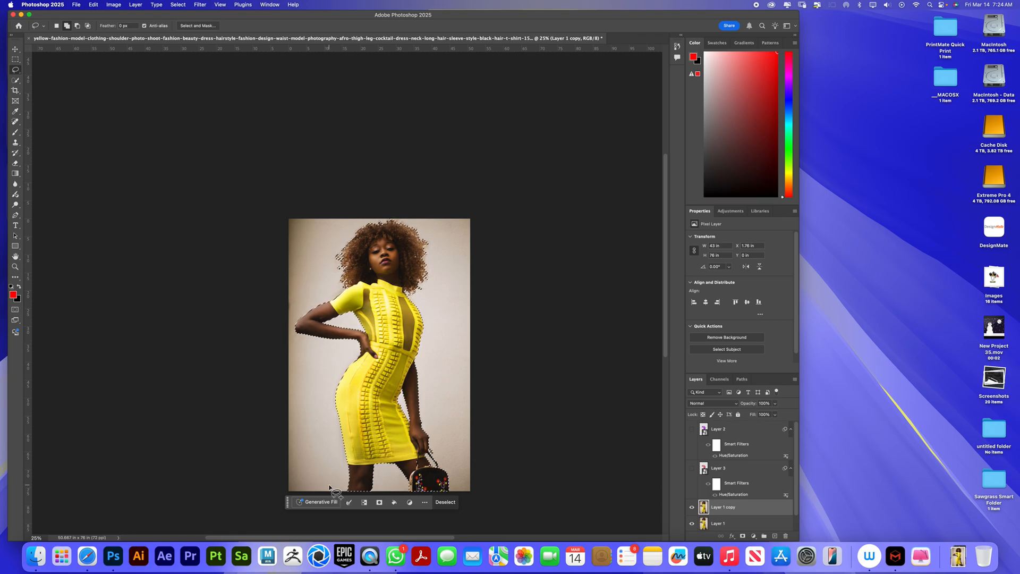
key("super+minus")
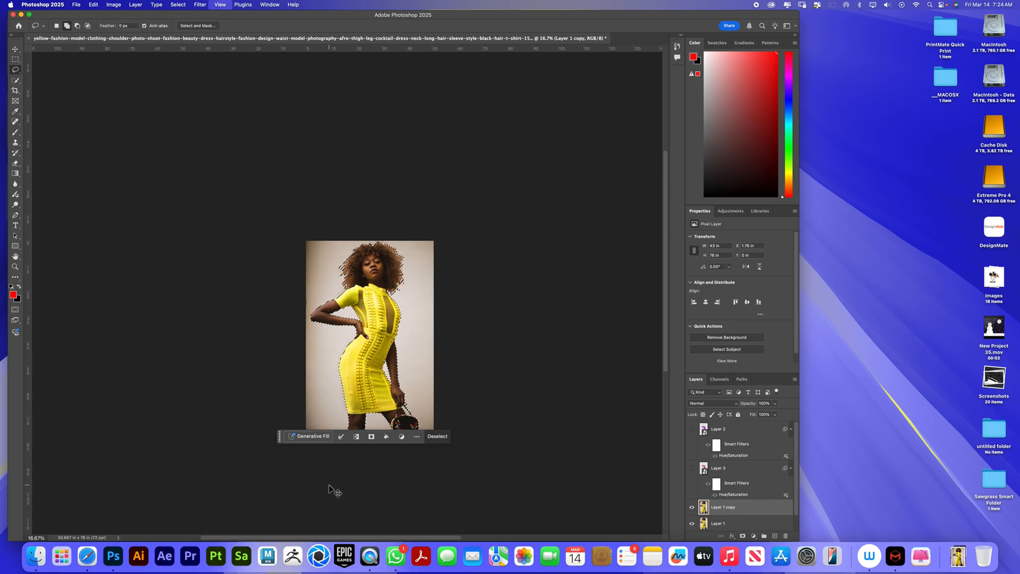
key("super+equal")
key("super+equal")
key("super+equal")
key("super+equal")
key("super+equal")
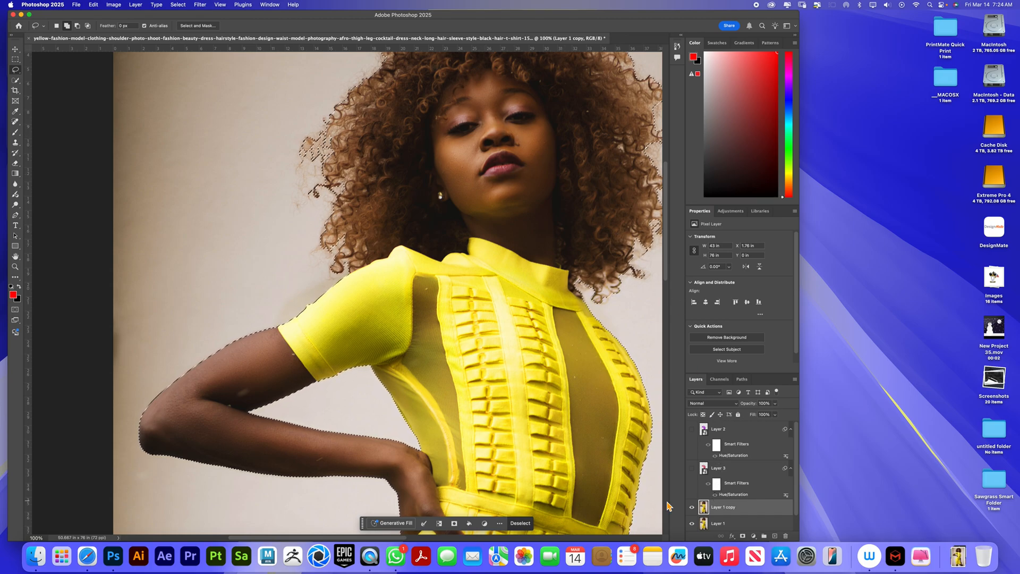
key("super+minus")
key("super+minus")
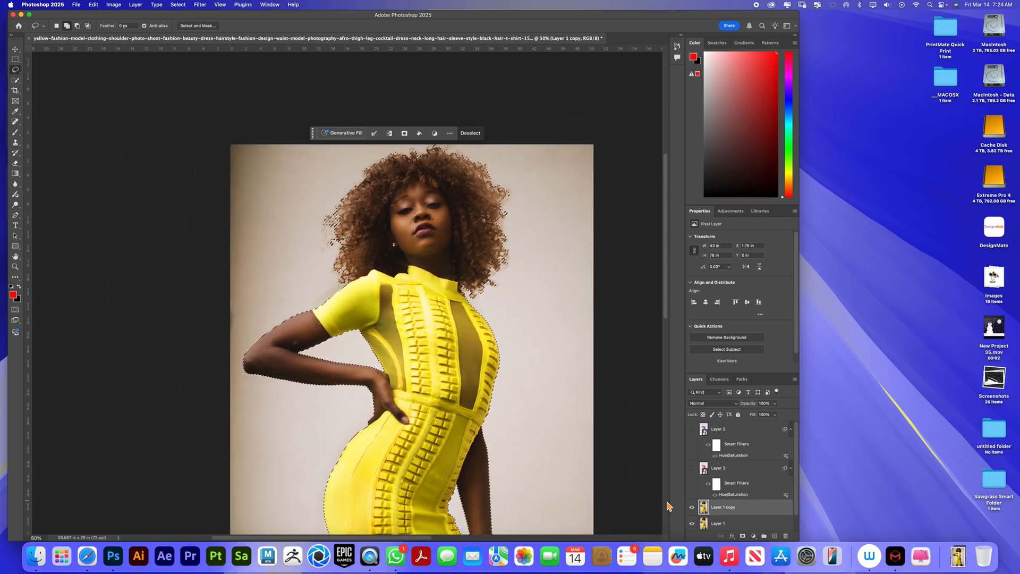
key("super+0")
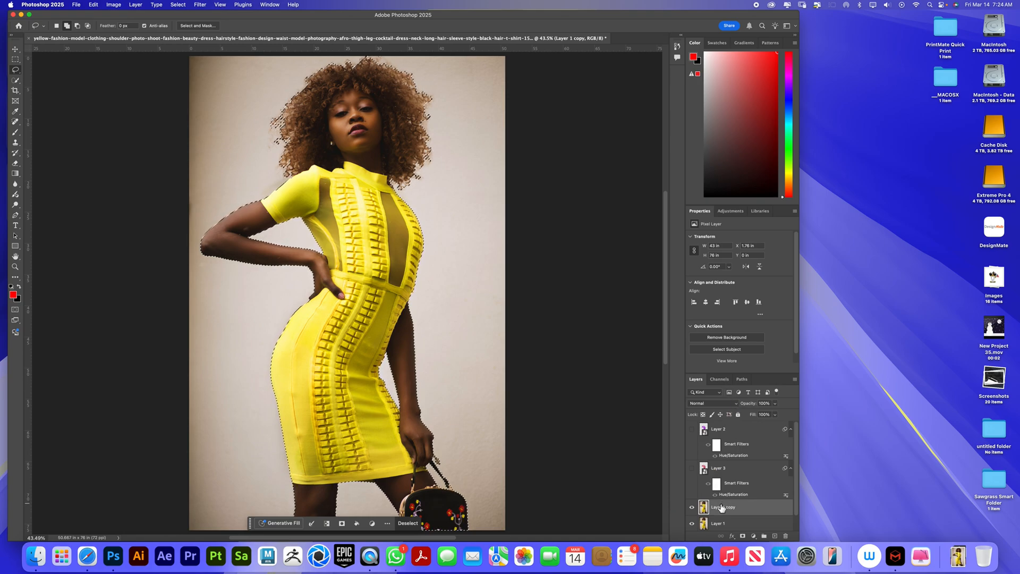
key("super+d")
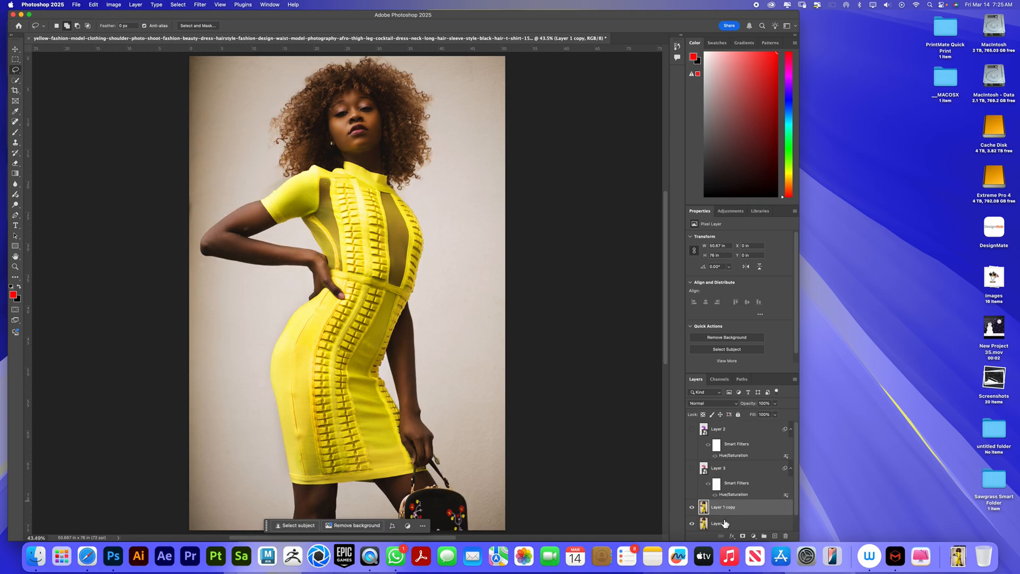
- Hide Layer 1 and remove the background from Layer 1 copy
left_click(693, 525)
scroll(706, 526, "down", 1)
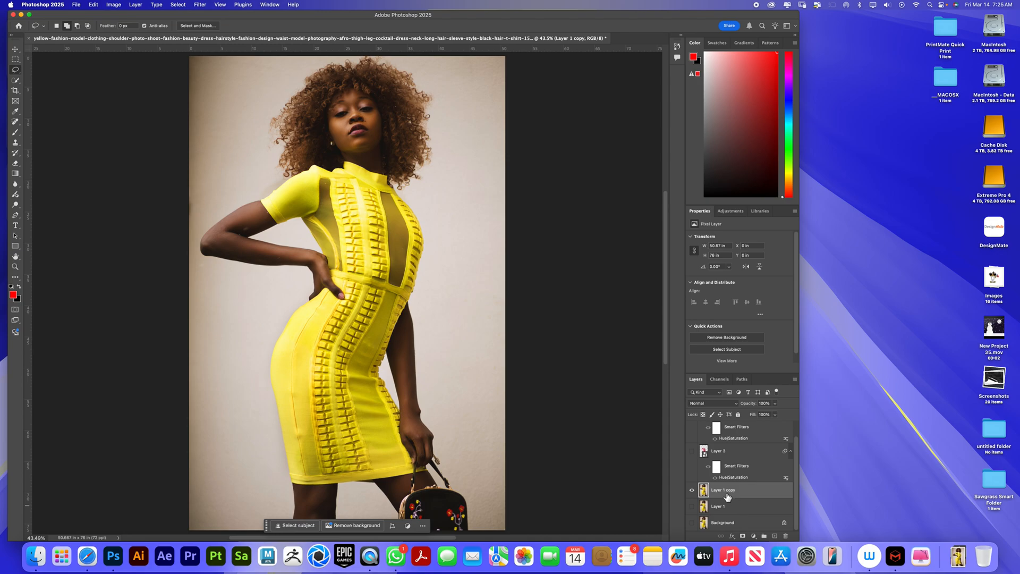
left_click(345, 526)
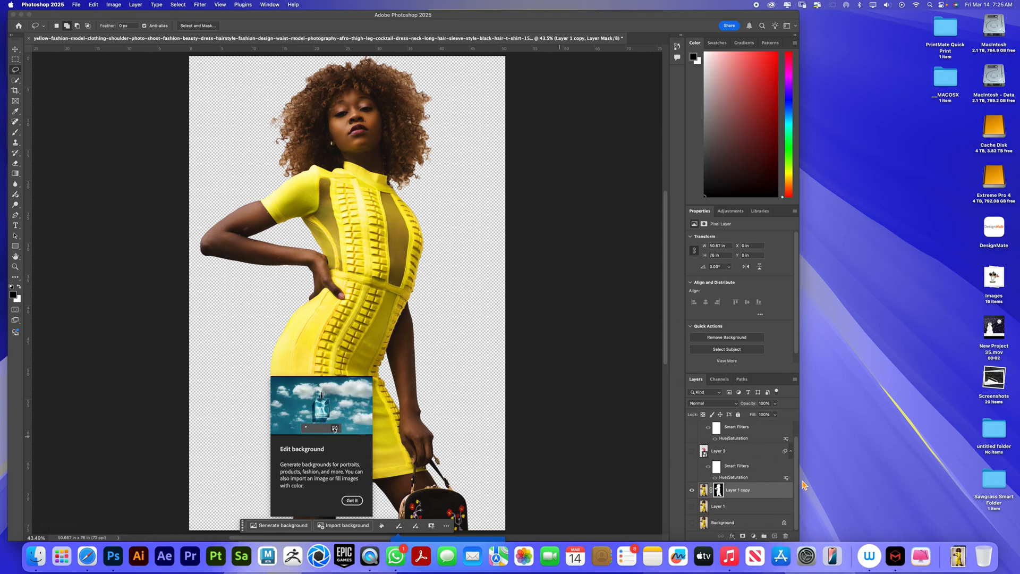
- Add a new layer directly below Layer 1 copy and fill it with black
left_click(742, 509)
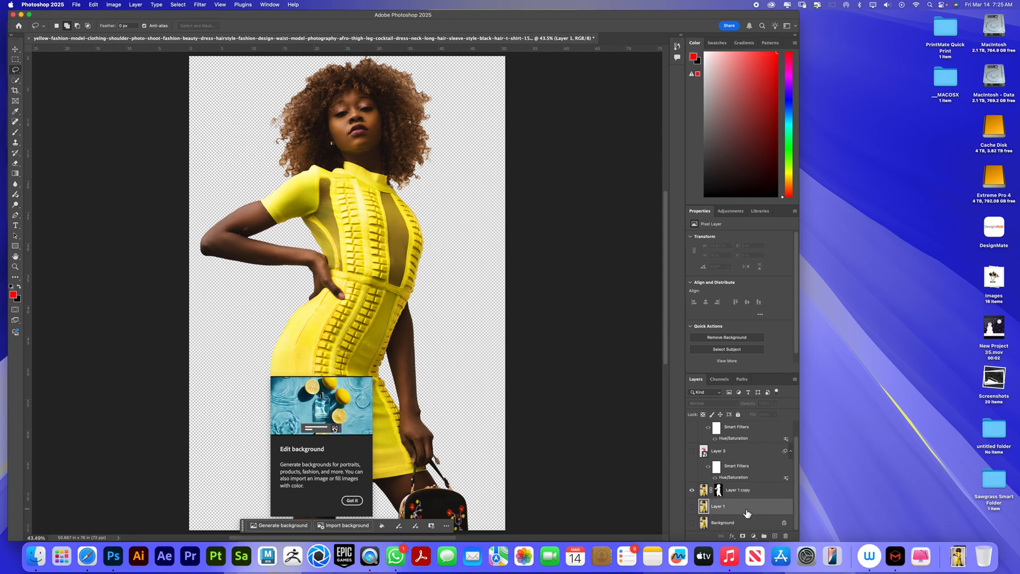
left_click(774, 536)
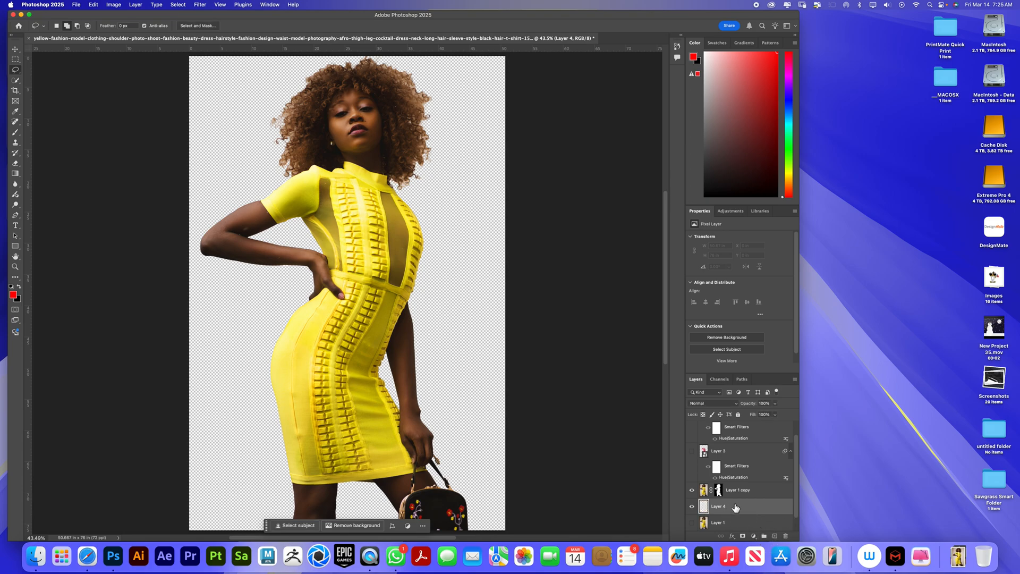
left_click(93, 5)
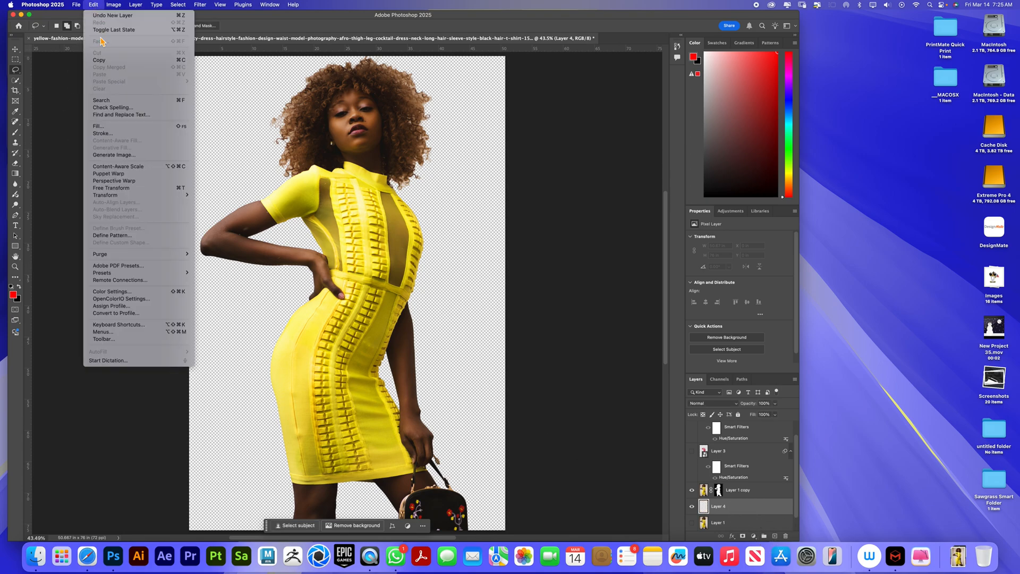
left_click(107, 127)
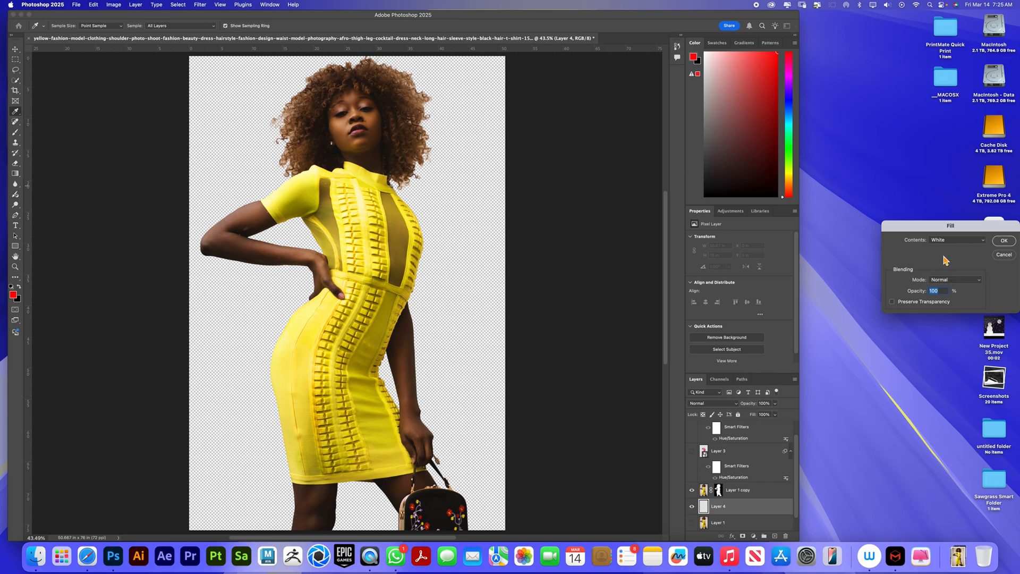
left_click_drag(914, 228, 535, 215)
left_click(596, 228)
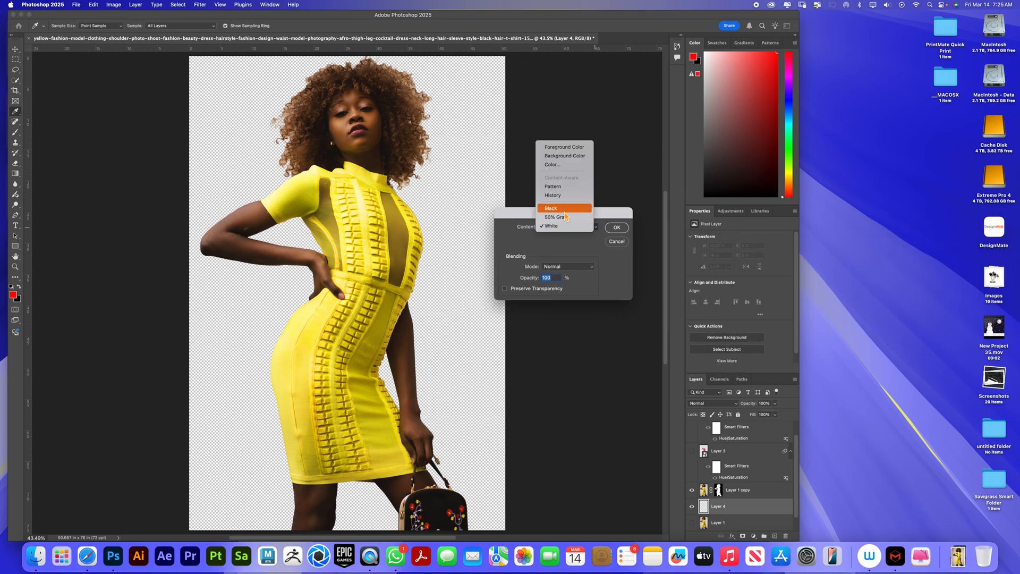
left_click(565, 209)
left_click(617, 228)
key("l")
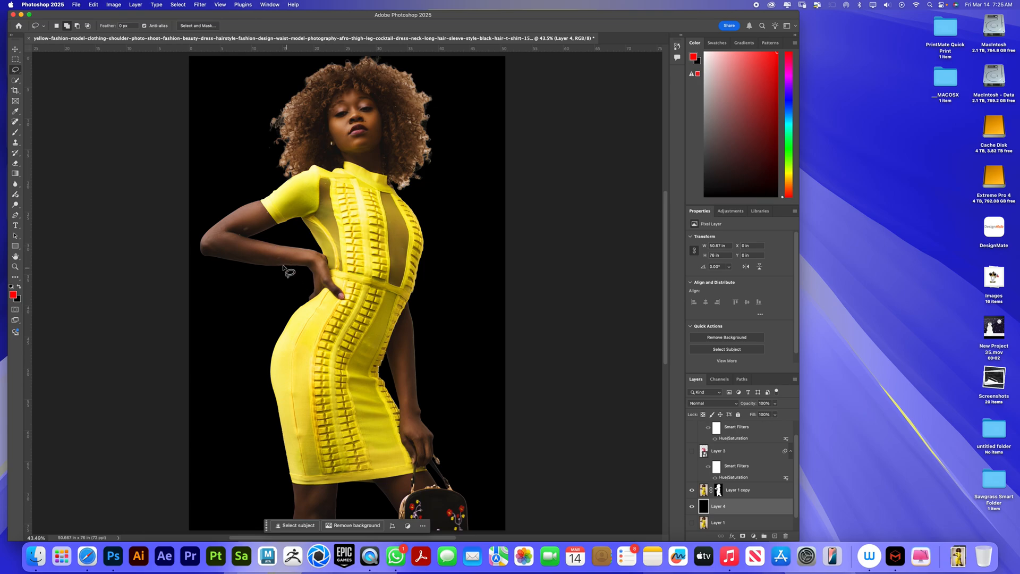
- Convert the masked Layer 1 copy to a smart object
left_click_drag(666, 210, 676, 284)
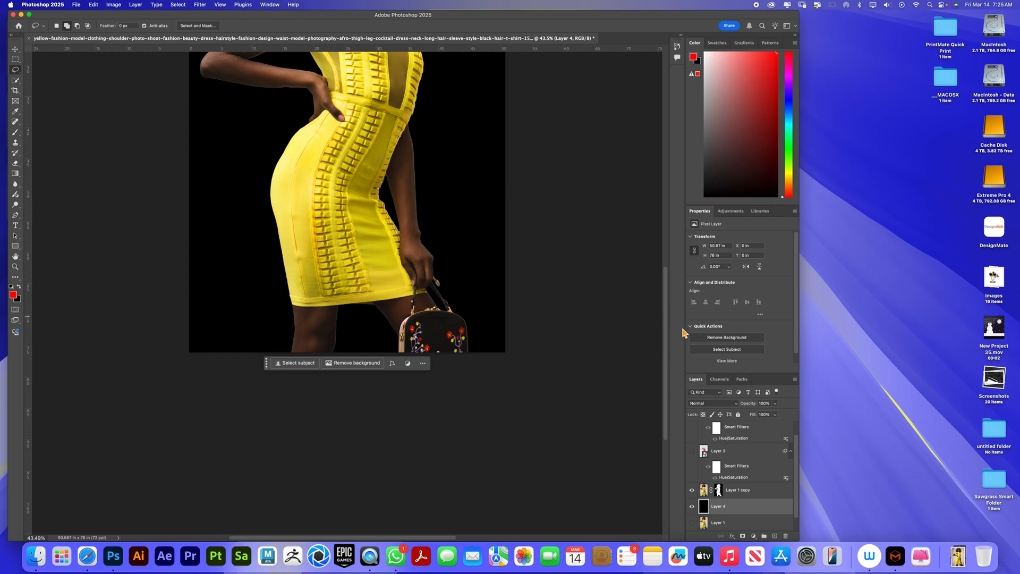
scroll(664, 308, "up", 5)
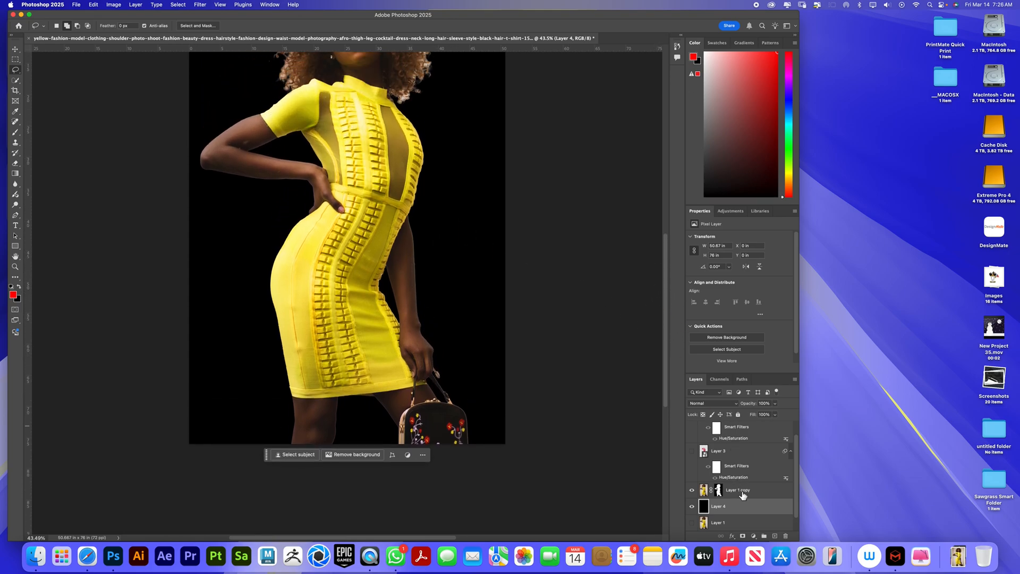
left_click(742, 494)
right_click(744, 492)
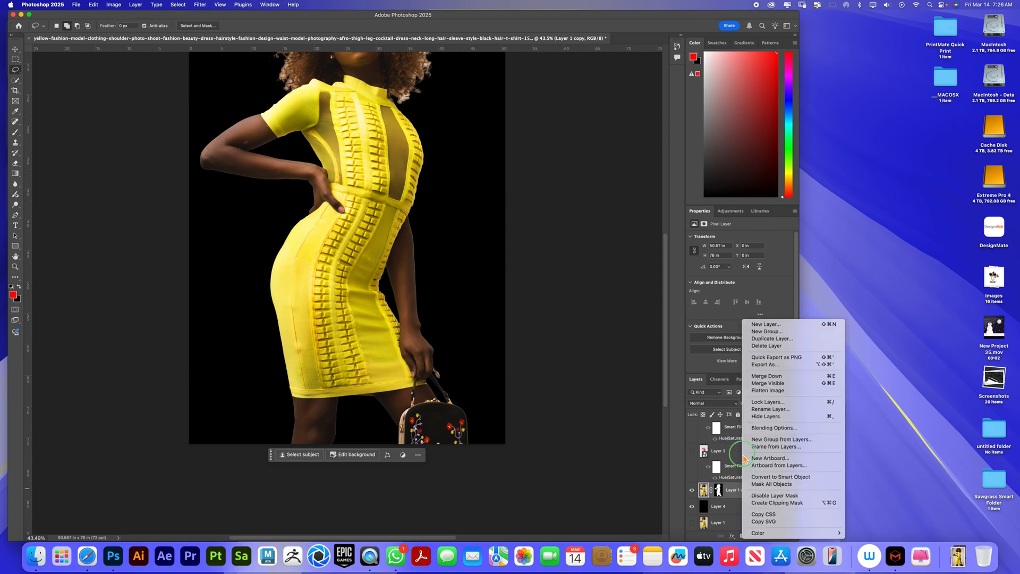
left_click(790, 479)
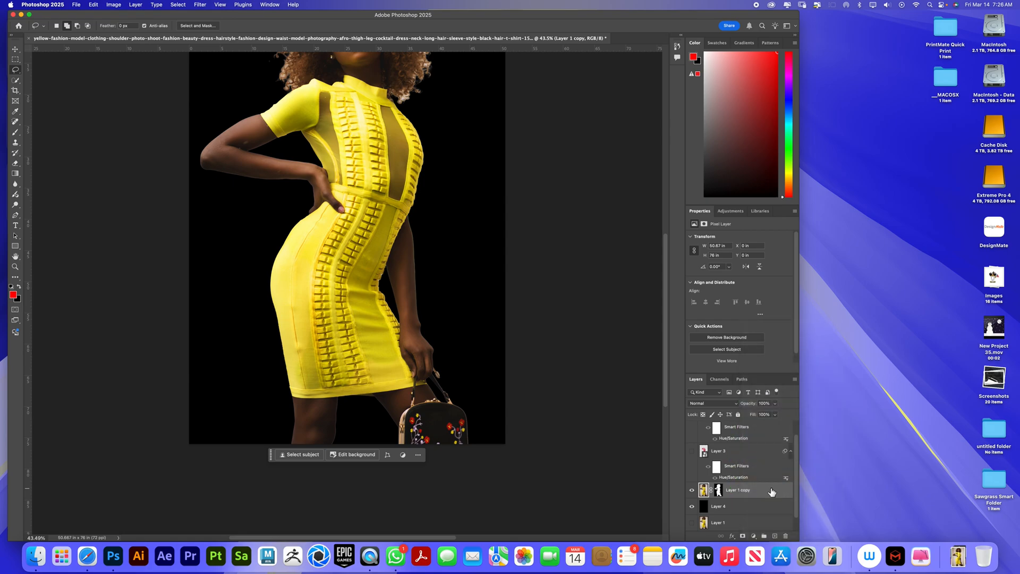
right_click(736, 494)
left_click(652, 444)
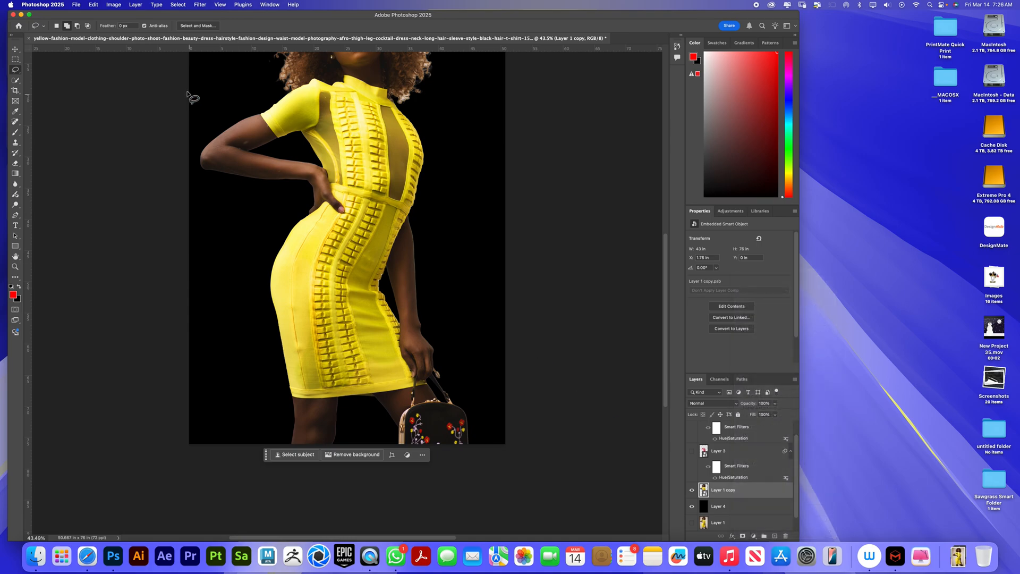
- Rasterize the Layer 1 copy smart object into a regular pixel layer
left_click(177, 7)
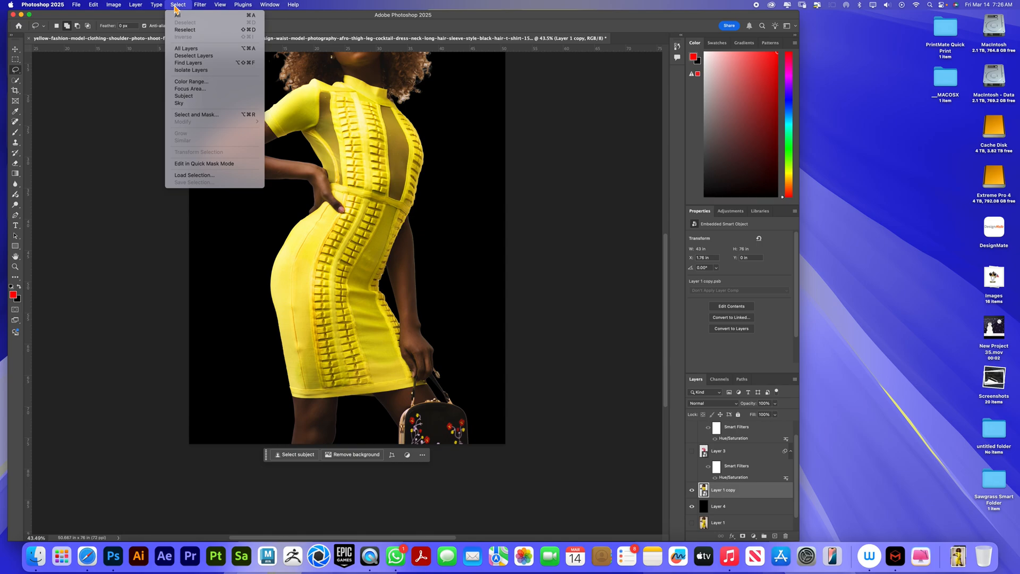
mouse_move(139, 10)
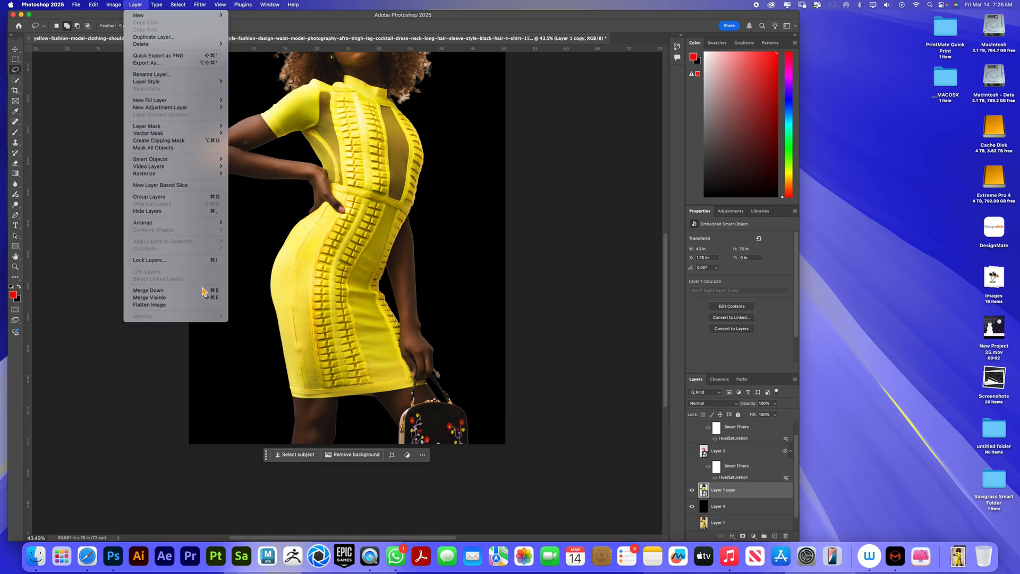
left_click(743, 494)
right_click(745, 495)
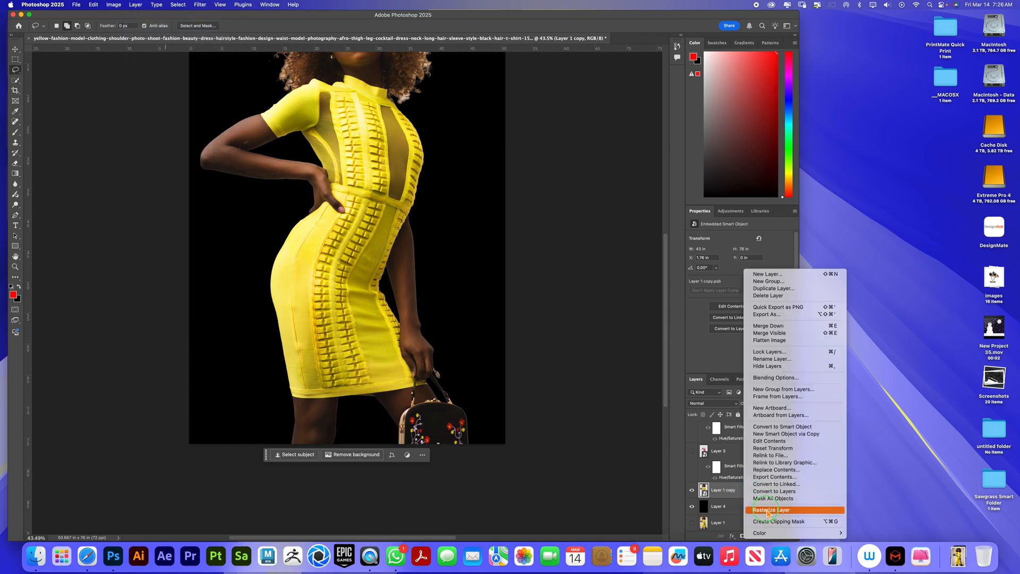
left_click(766, 509)
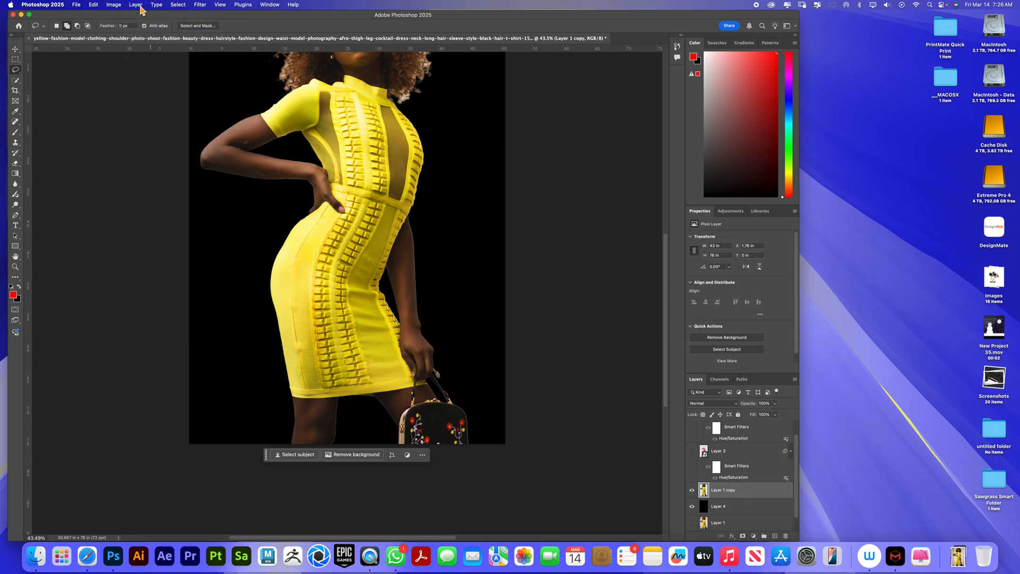
- Duplicate the rasterized Layer 1 copy and hide the original beneath the duplicate
key("super+j")
left_click(692, 508)
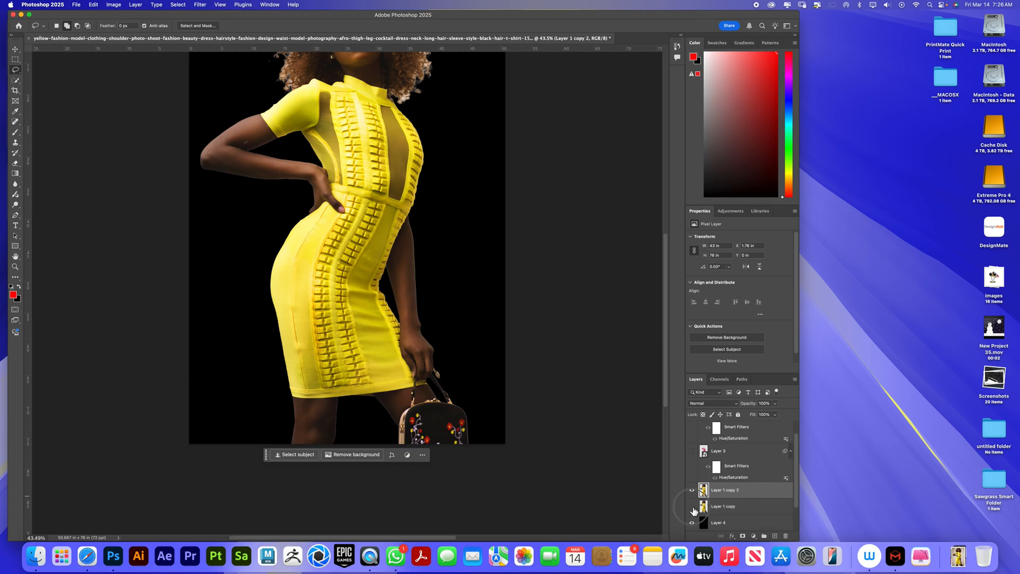
left_click_drag(668, 284, 666, 221)
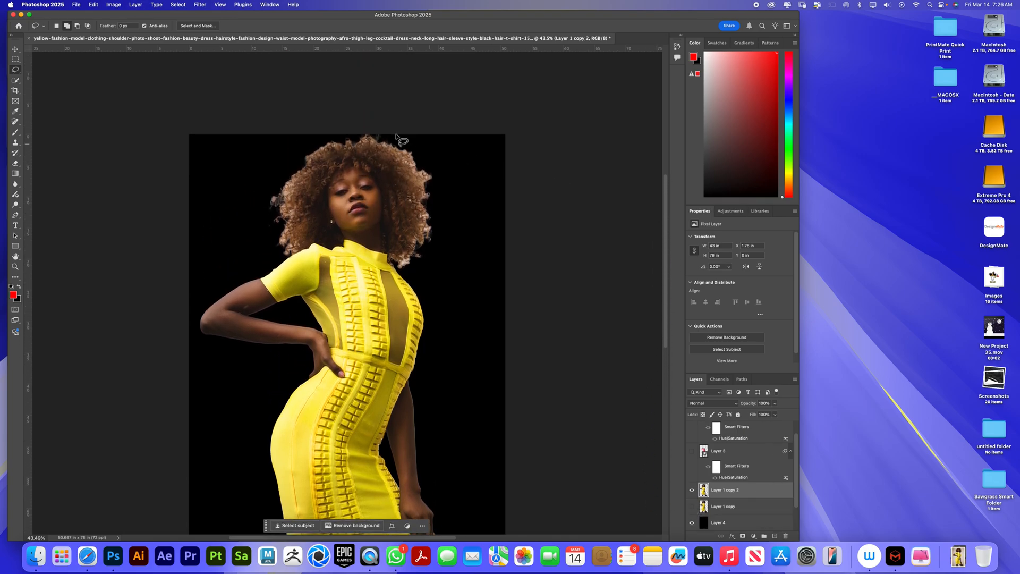
- Defringe the edges of the duplicated cutout layer with a width of 2 pixels
left_click(136, 5)
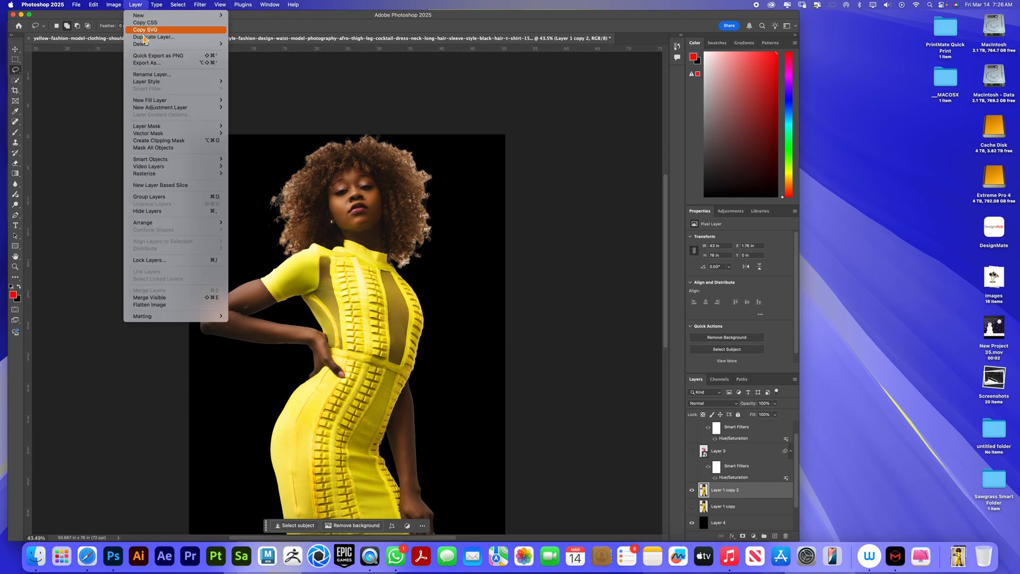
mouse_move(202, 317)
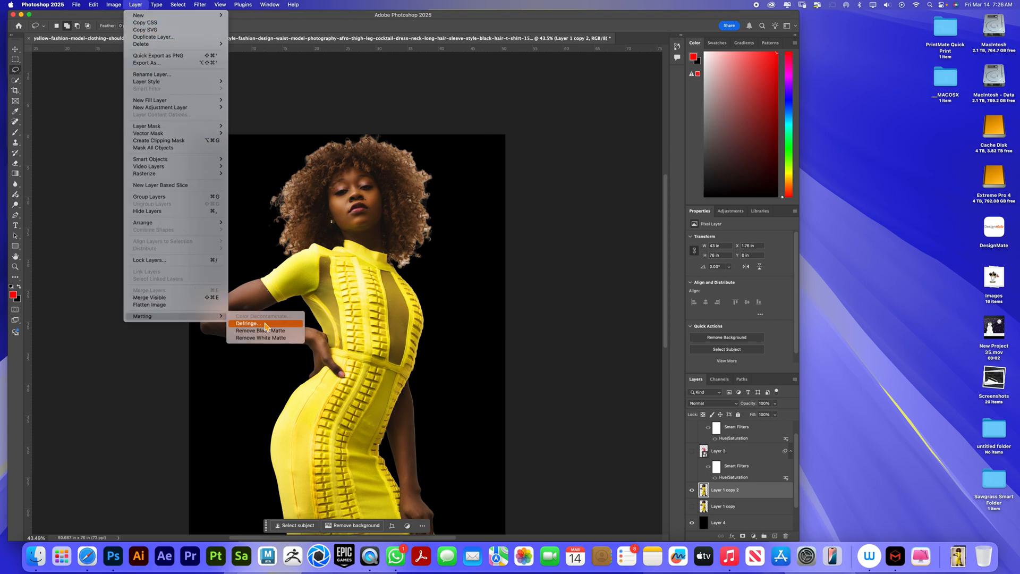
left_click(265, 325)
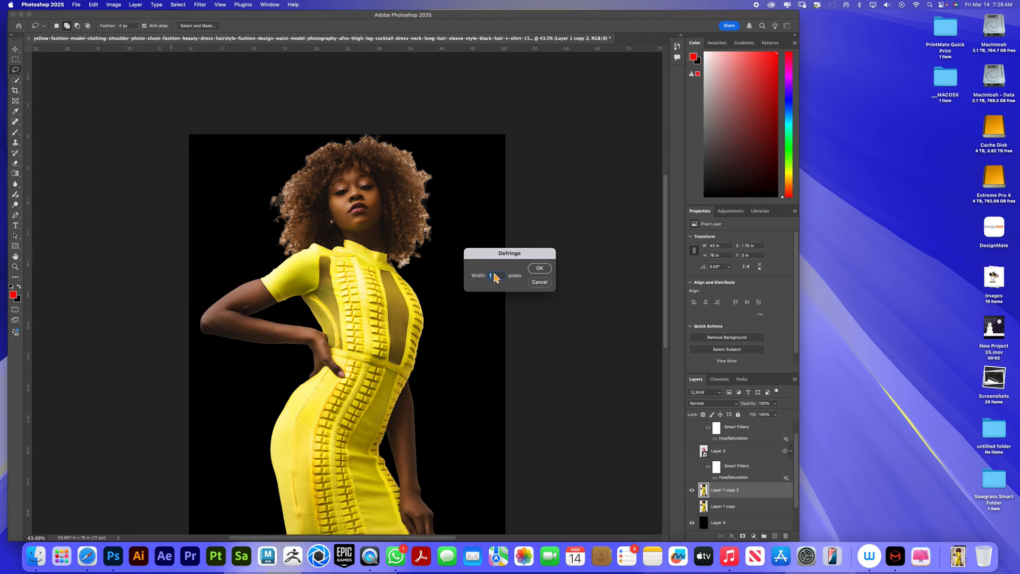
type("2")
key("Return")
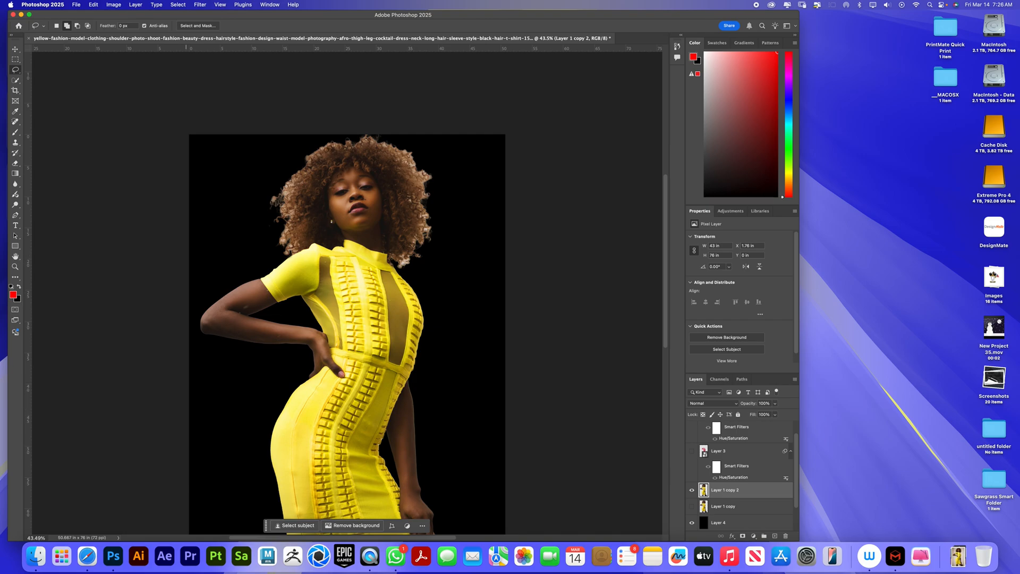
- Apply Remove White Matte to the duplicated cutout layer
left_click(199, 4)
mouse_move(135, 5)
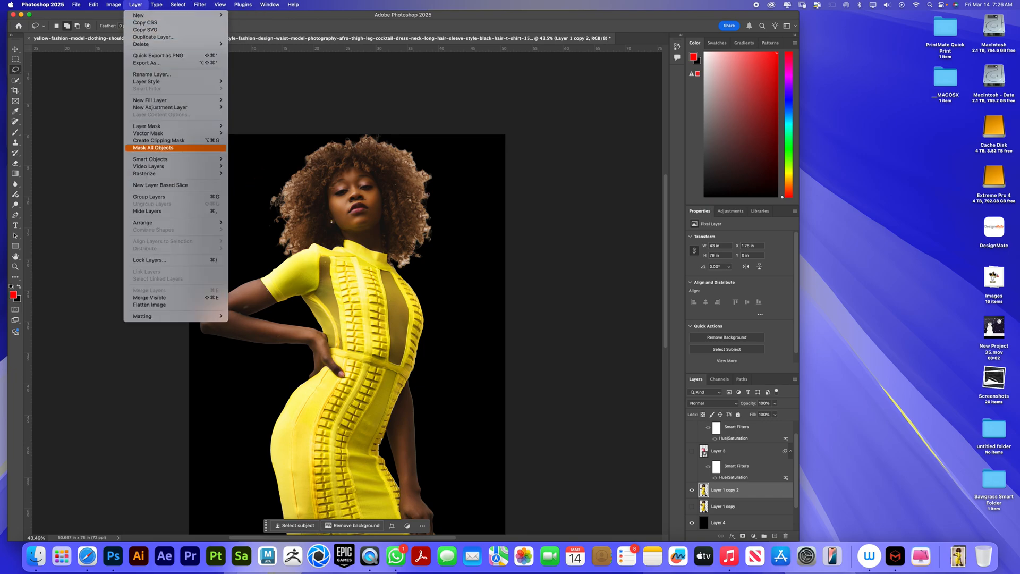
mouse_move(212, 316)
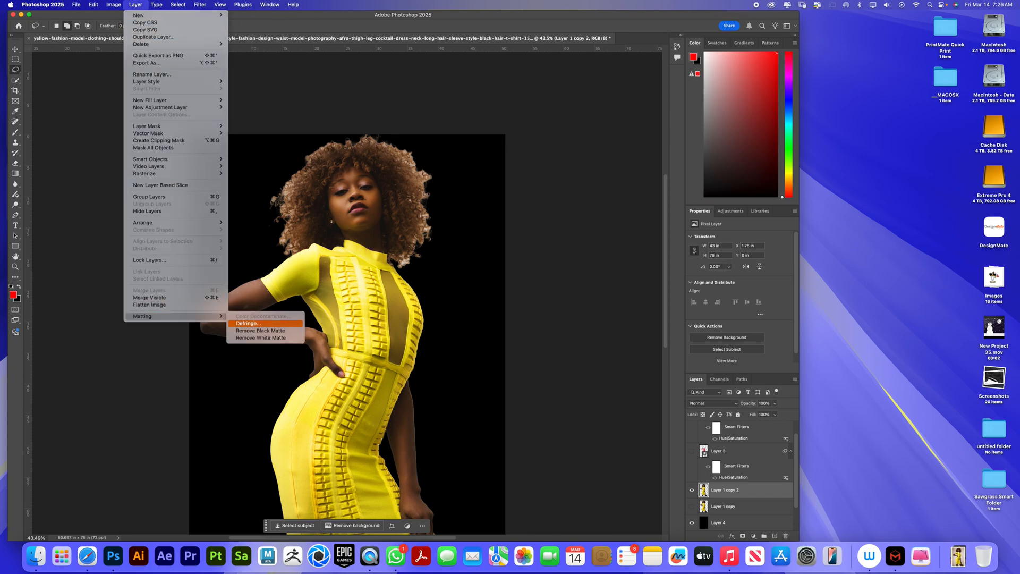
left_click(260, 338)
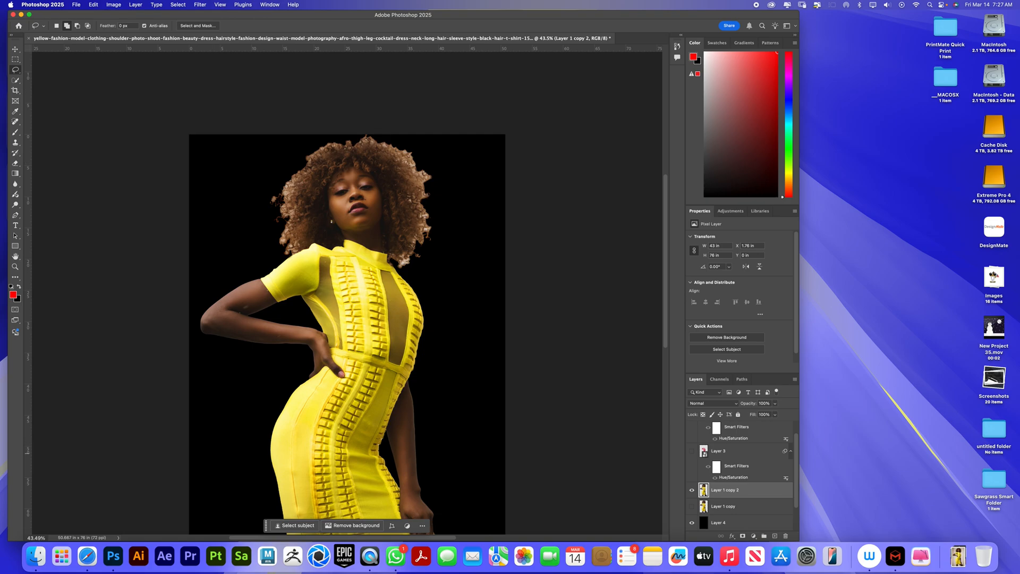
- Show the pink dress on Layer 3 and the purple dress on Layer 2, and collapse both layers' smart filter lists
left_click(691, 451)
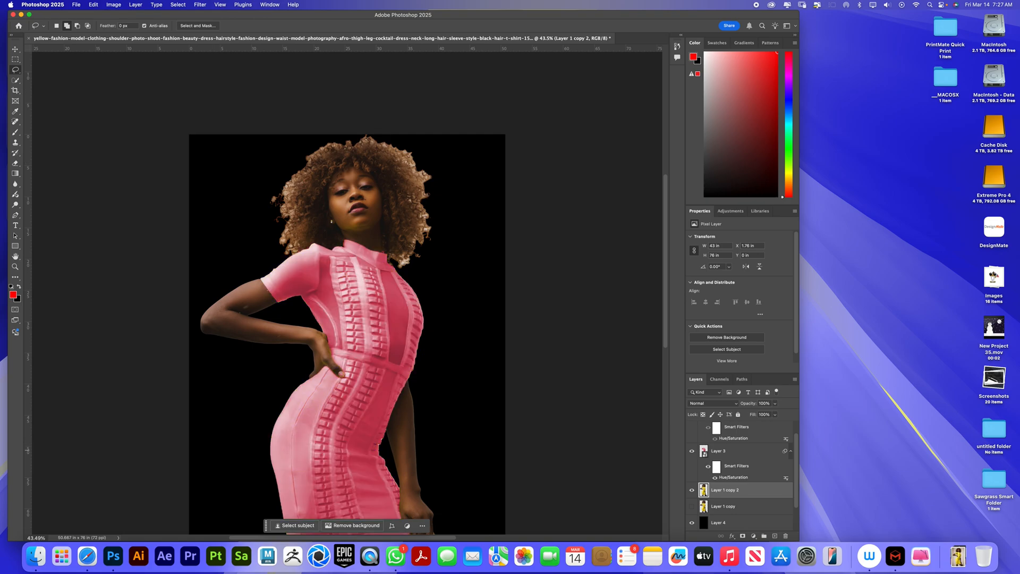
scroll(741, 473, "up", 1)
left_click(692, 429)
left_click(692, 429)
left_click(692, 429)
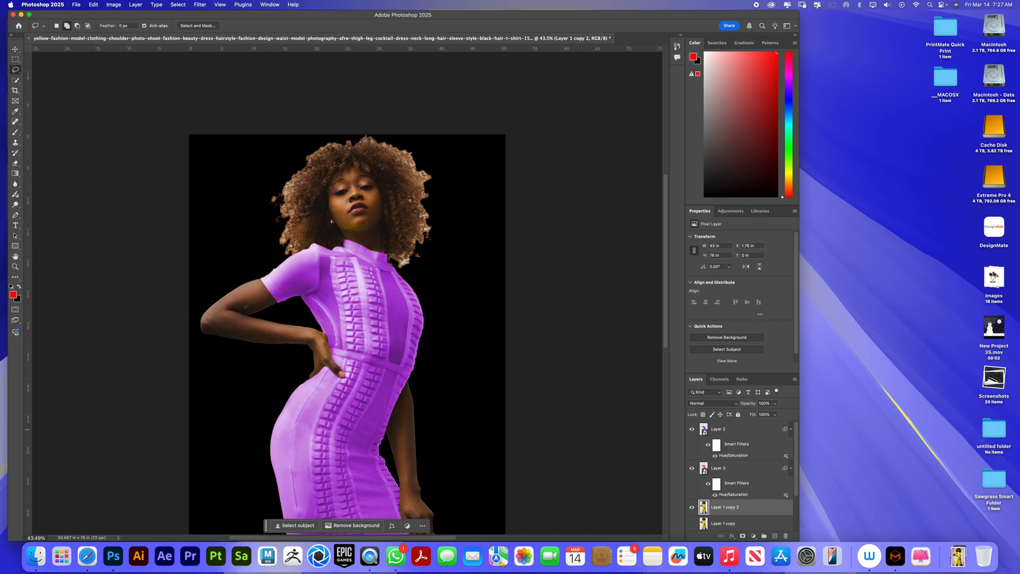
left_click(791, 429)
left_click(790, 445)
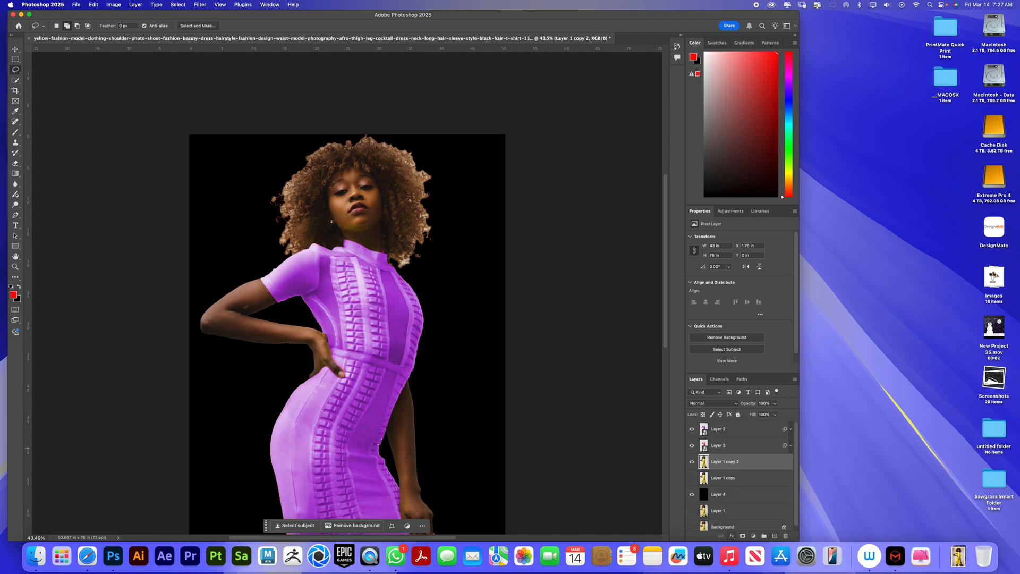